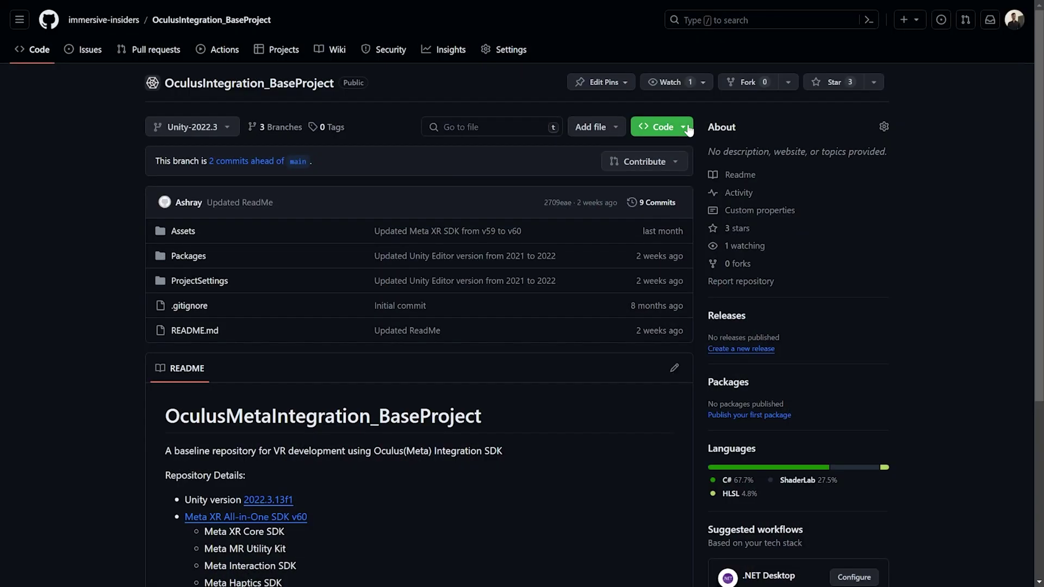
# Download the repository as a ZIP and open the OculusIntegration_BaseProject folder as a Unity project
pyautogui.click(688, 130)
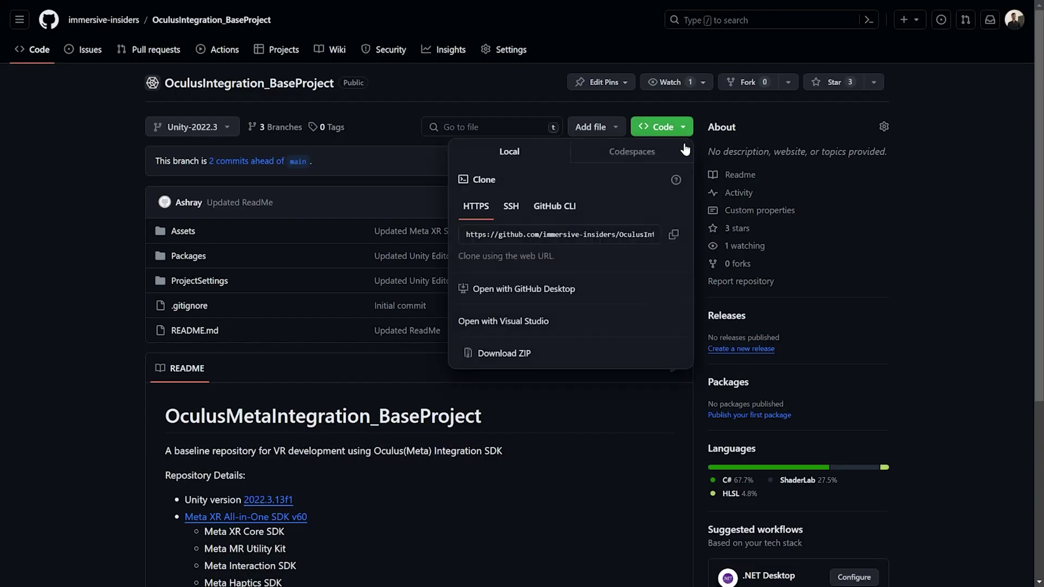
pyautogui.click(587, 354)
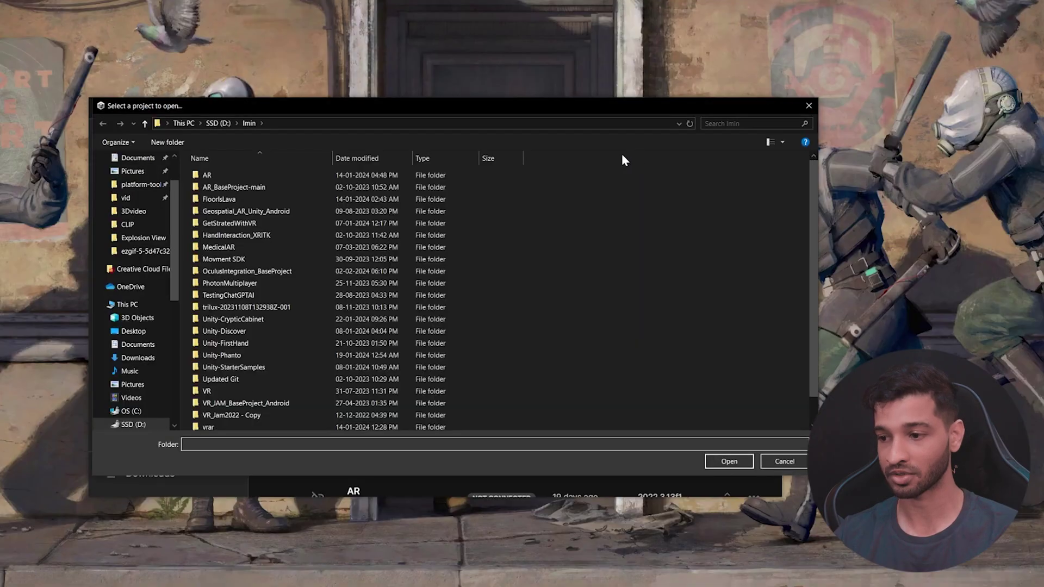
pyautogui.click(250, 269)
pyautogui.click(730, 460)
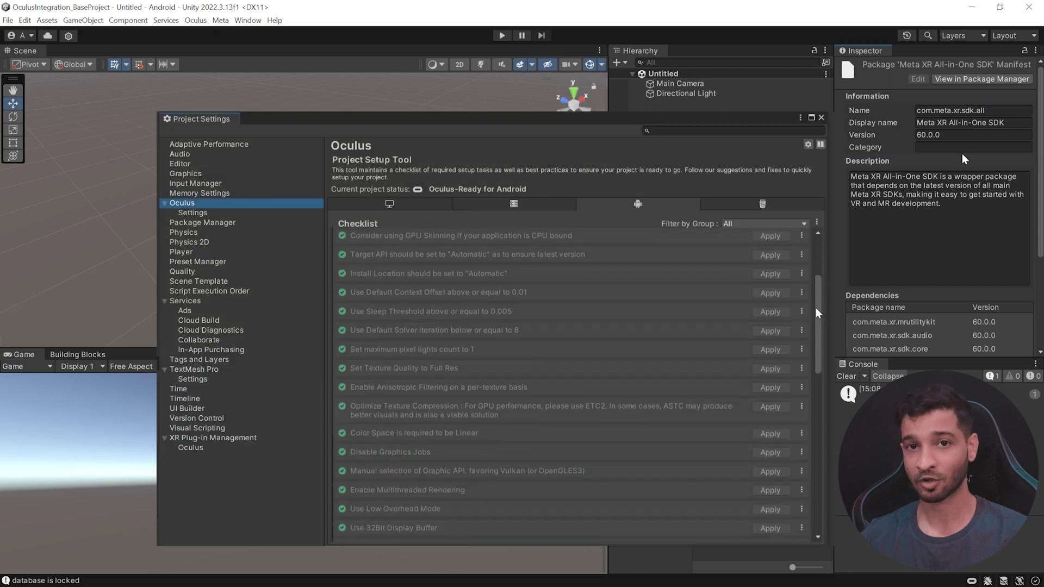
# Review the Oculus project setup checklist and switch the build platform to Android
pyautogui.scroll(-3, 811, 347)
pyautogui.scroll(-2, 808, 353)
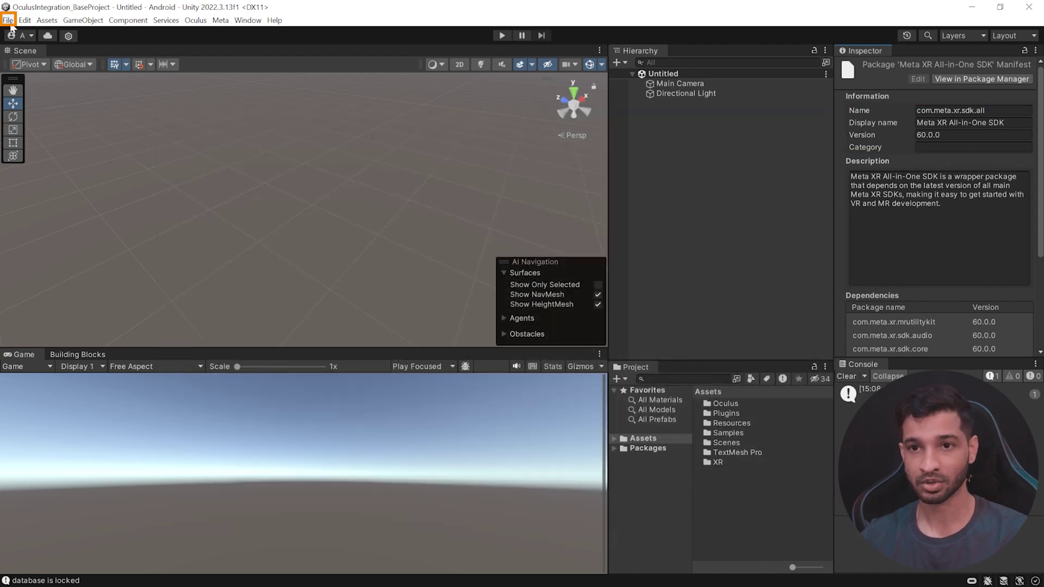
pyautogui.click(9, 20)
pyautogui.click(40, 156)
pyautogui.click(116, 340)
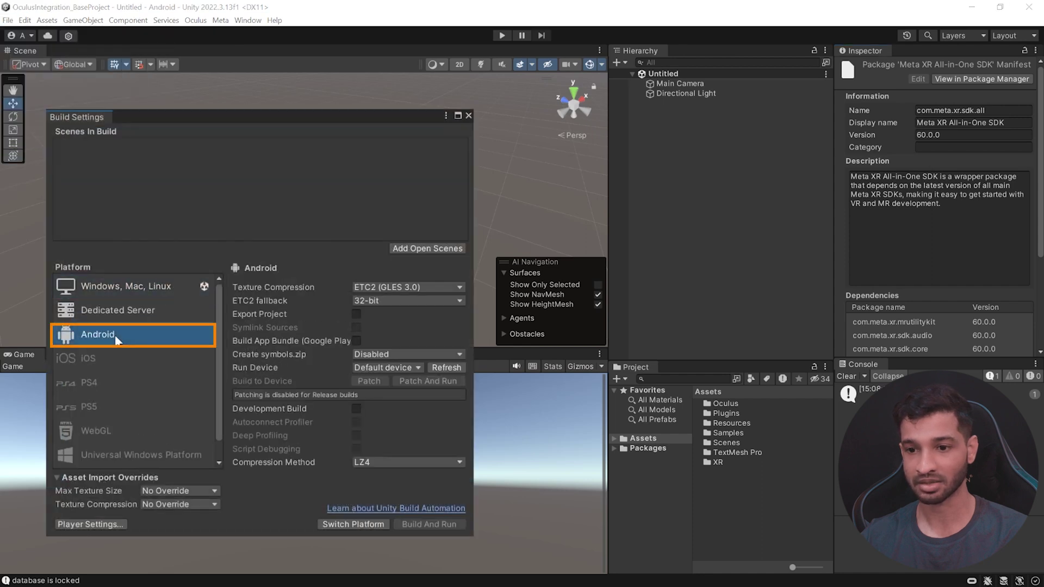
pyautogui.click(345, 525)
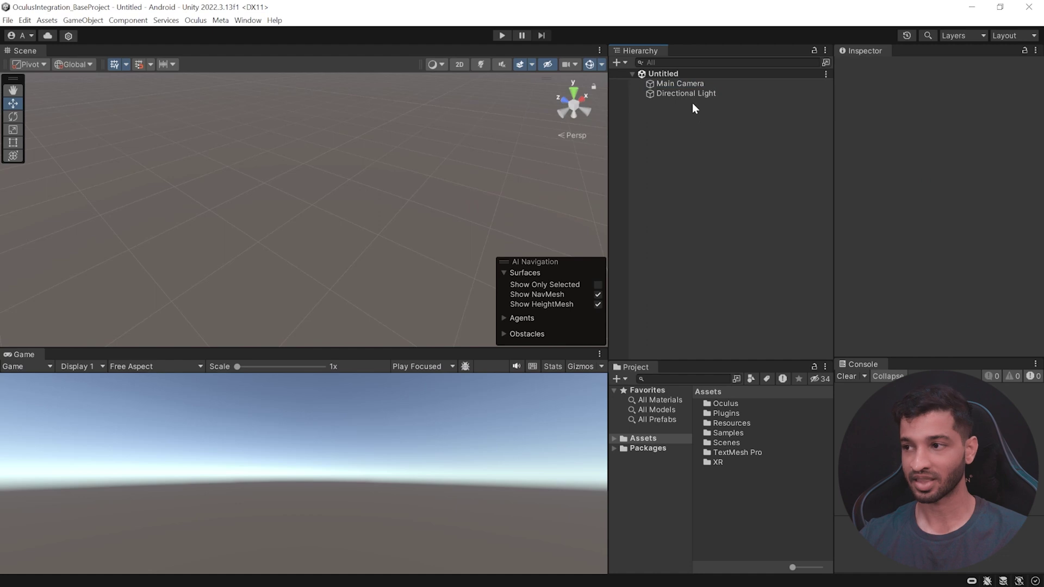
# Delete the Main Camera and add the Camera Rig building block to the scene
pyautogui.click(683, 84)
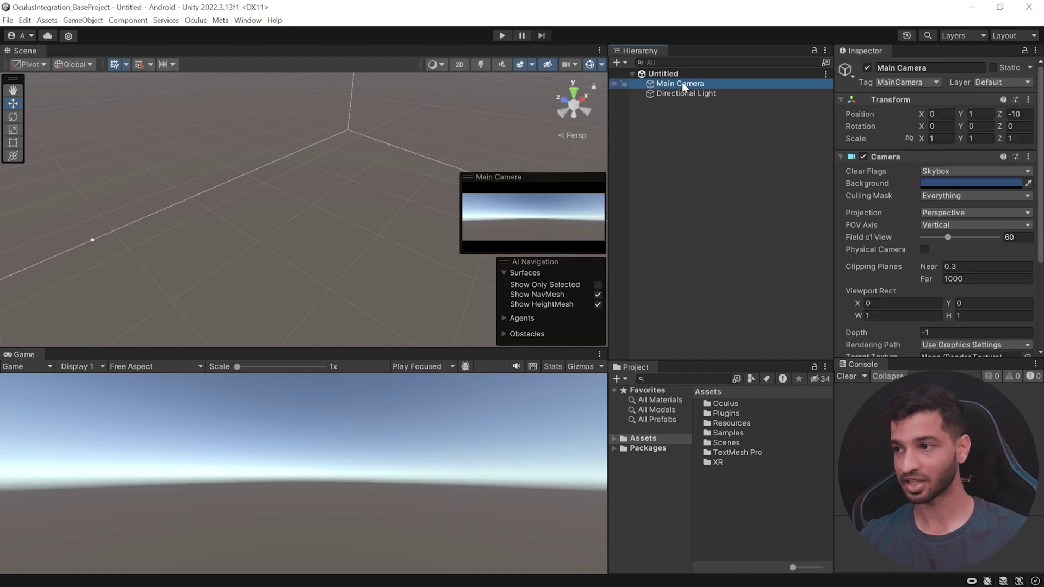
pyautogui.press('Delete')
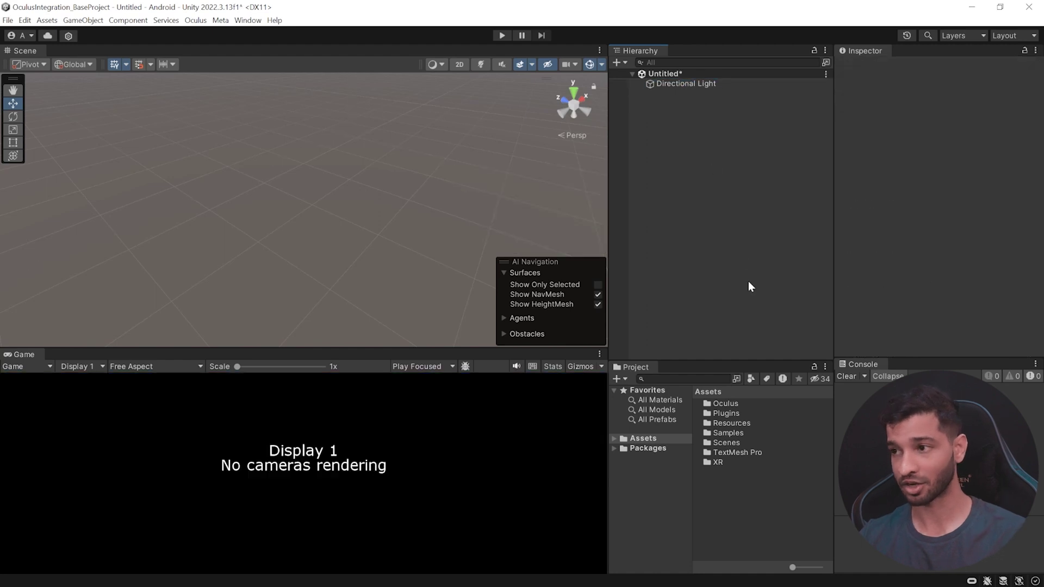
pyautogui.click(196, 22)
pyautogui.moveTo(212, 46)
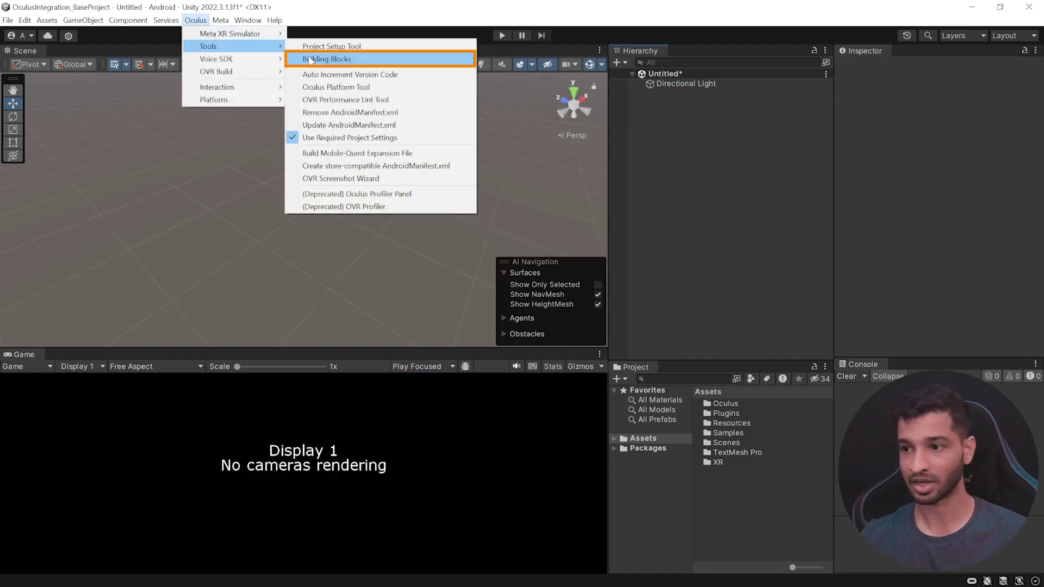
pyautogui.click(311, 59)
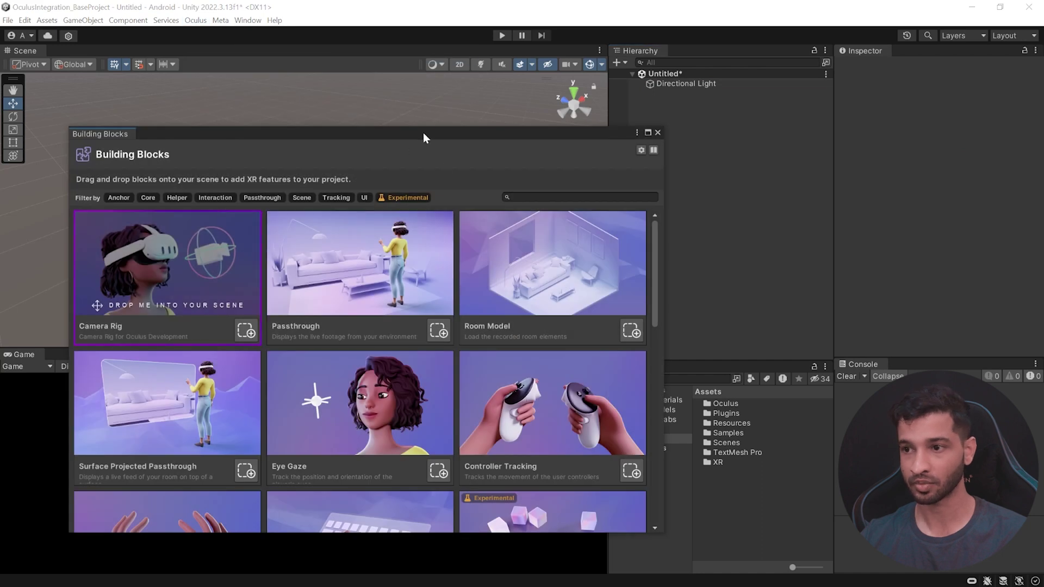
pyautogui.moveTo(423, 134); pyautogui.dragTo(417, 110)
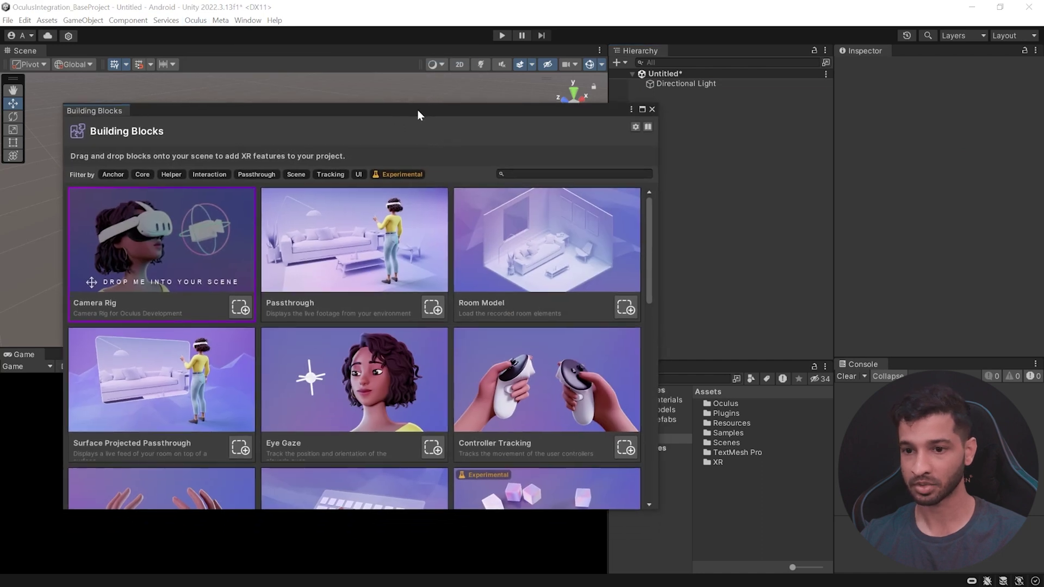
pyautogui.click(238, 309)
# Add the Hand Tracking and Grabbable Item building blocks to the scene
pyautogui.scroll(-4, 247, 425)
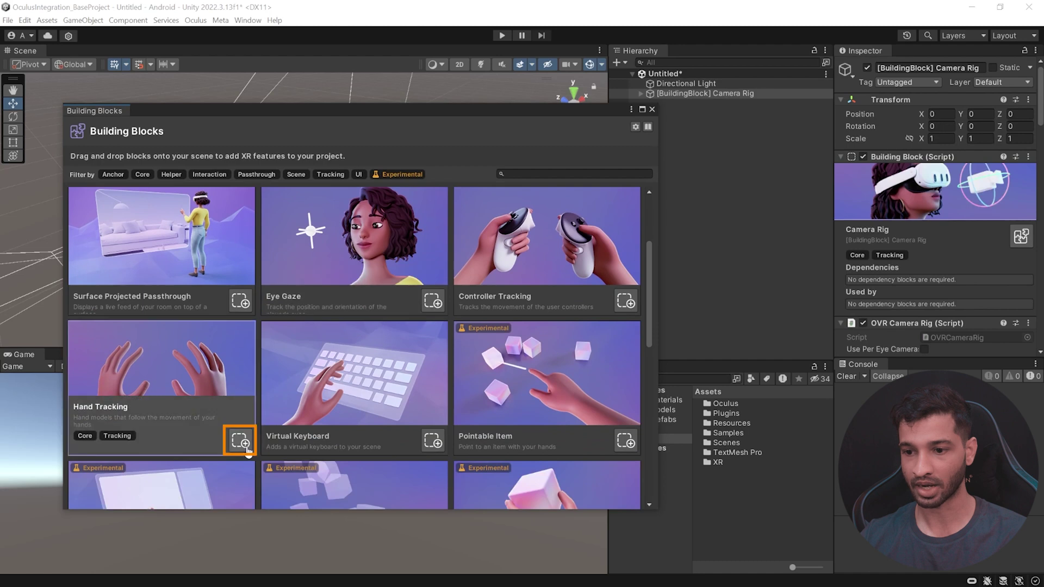
pyautogui.click(239, 440)
pyautogui.scroll(-4, 323, 354)
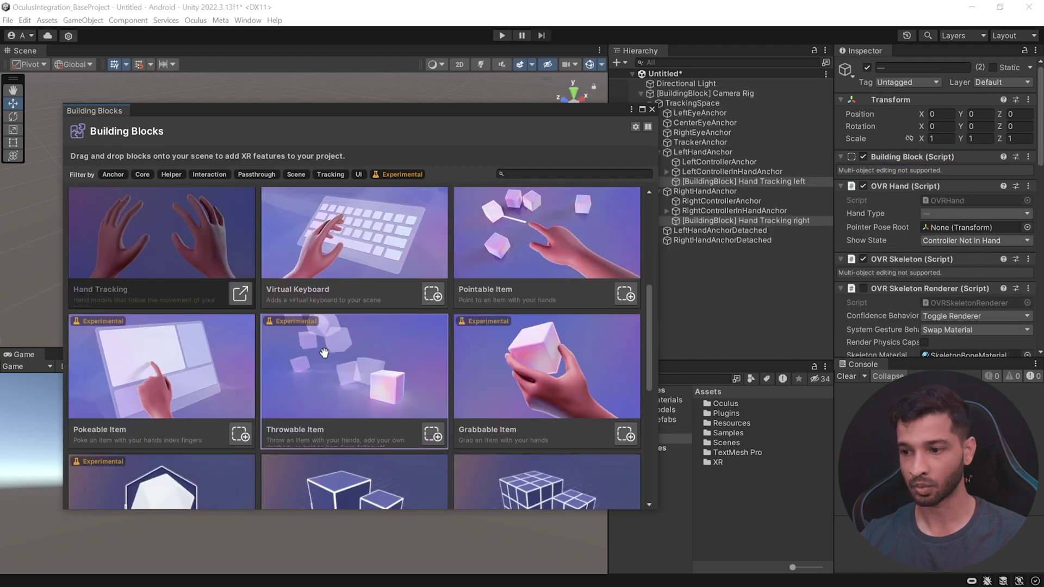
pyautogui.click(625, 434)
# Add the Synthetic Hands building block to the scene and close the Building Blocks window
pyautogui.scroll(-6, 406, 340)
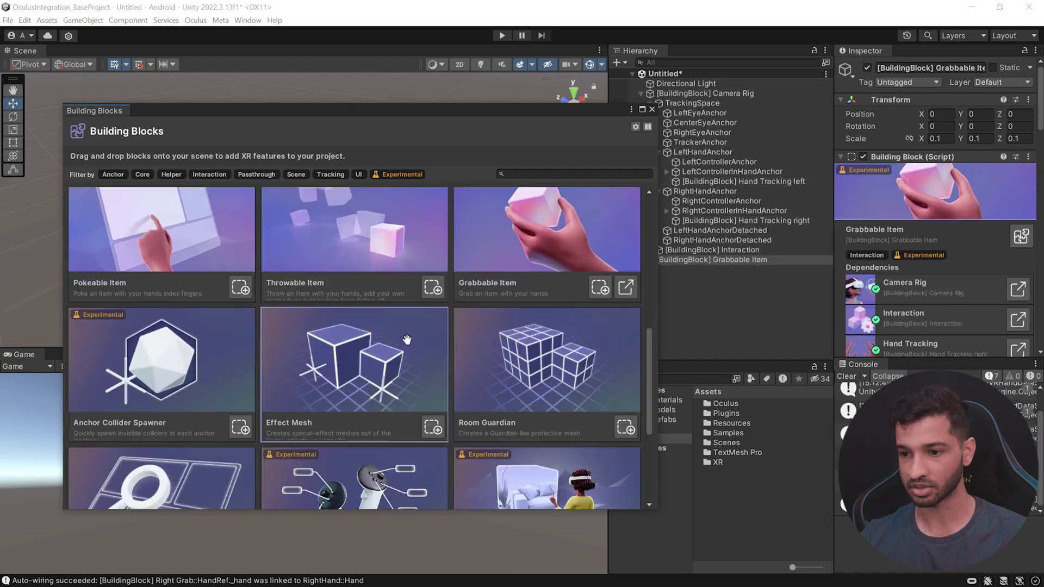
pyautogui.scroll(-4, 406, 340)
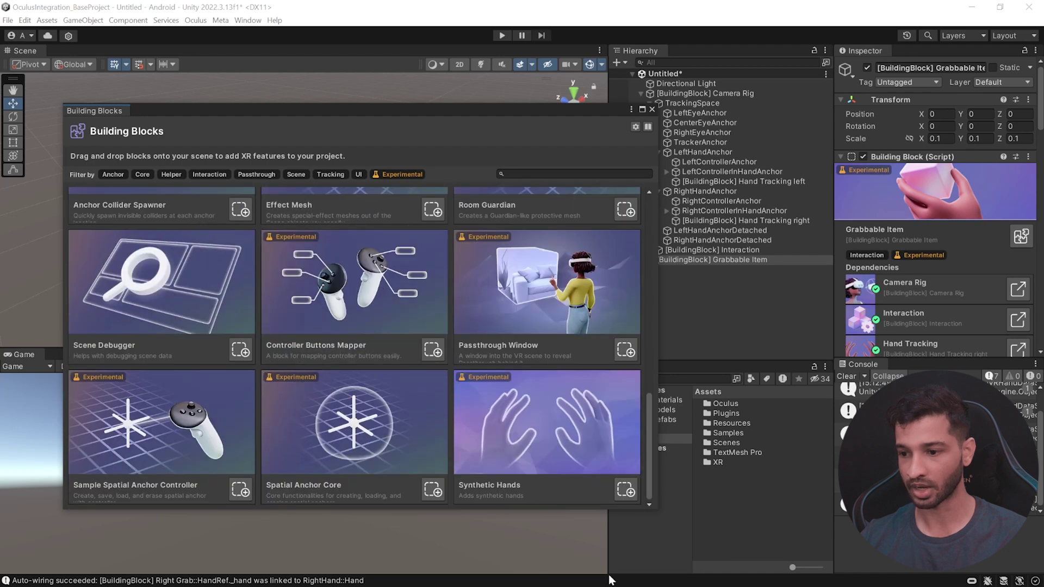
pyautogui.click(625, 490)
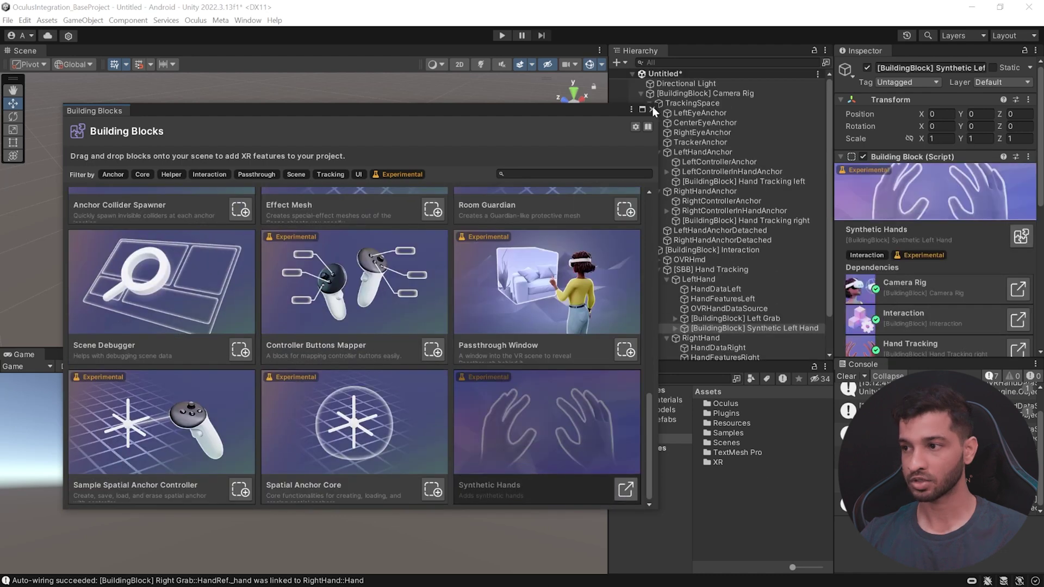
pyautogui.click(652, 109)
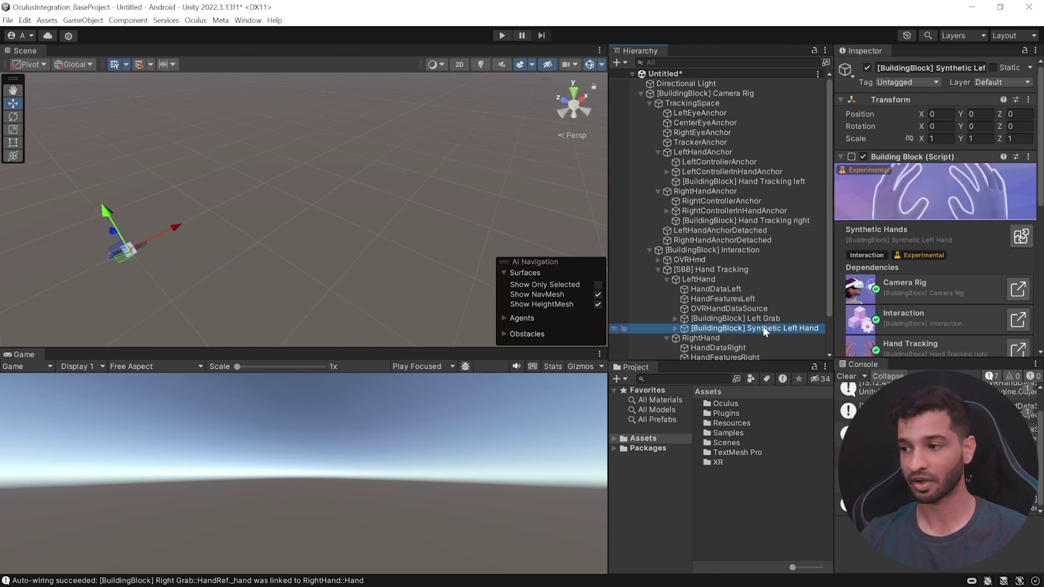
# Assign the Synthetic Left Hand block as the Synthetic Hand of HandGrabVisual under Left Grab's Visuals
pyautogui.click(675, 319)
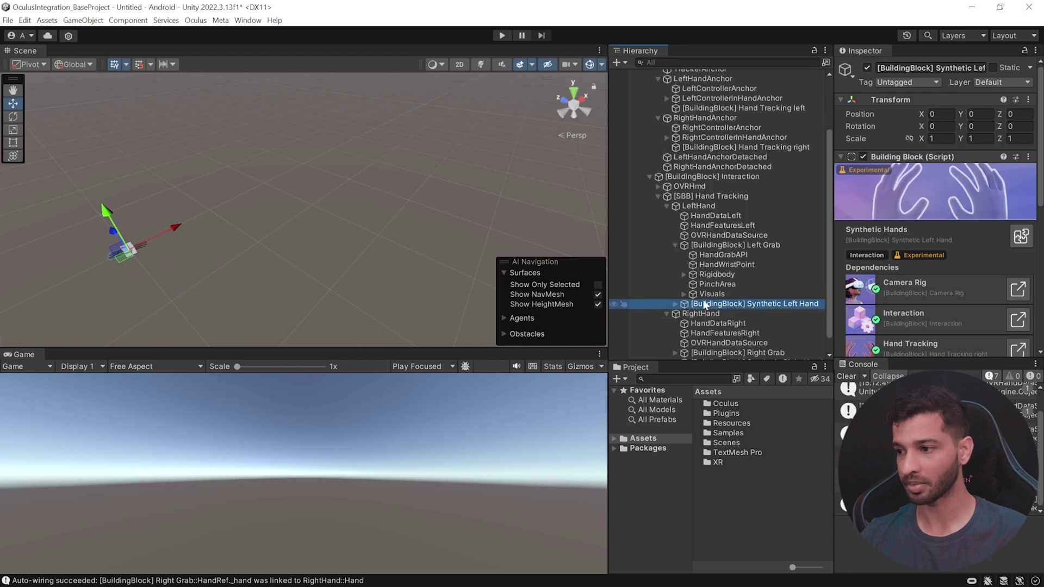
pyautogui.click(684, 294)
pyautogui.click(735, 304)
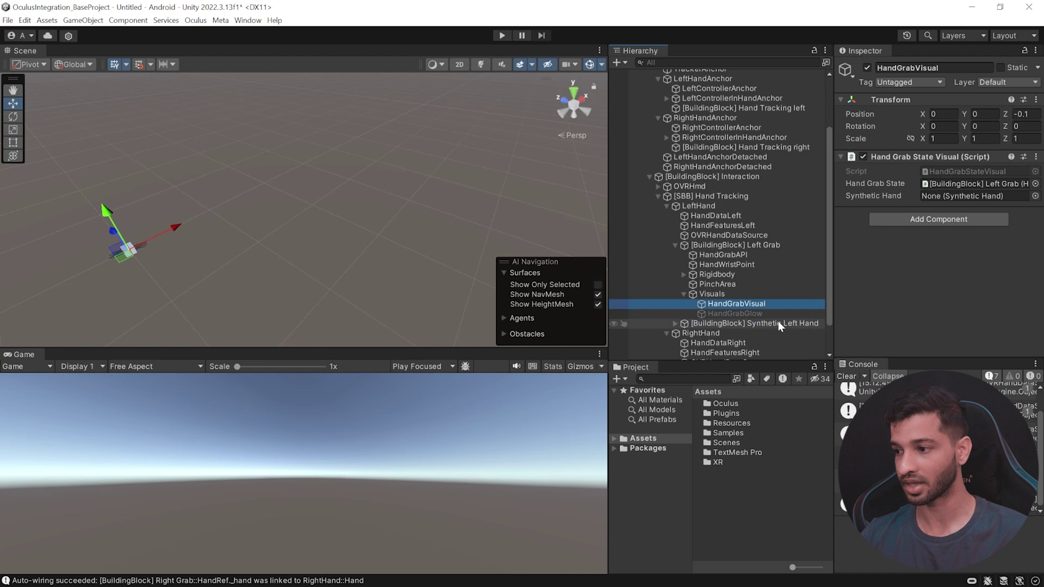
pyautogui.moveTo(792, 325); pyautogui.dragTo(950, 204)
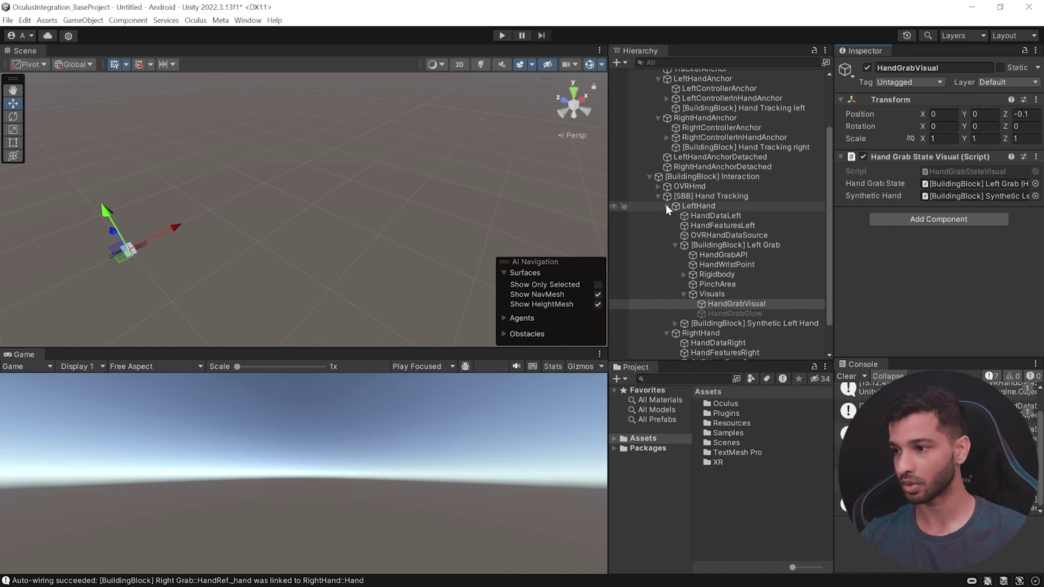
# Assign the Synthetic Right Hand block as the Synthetic Hand of HandGrabVisual under Right Grab's Visuals
pyautogui.click(667, 206)
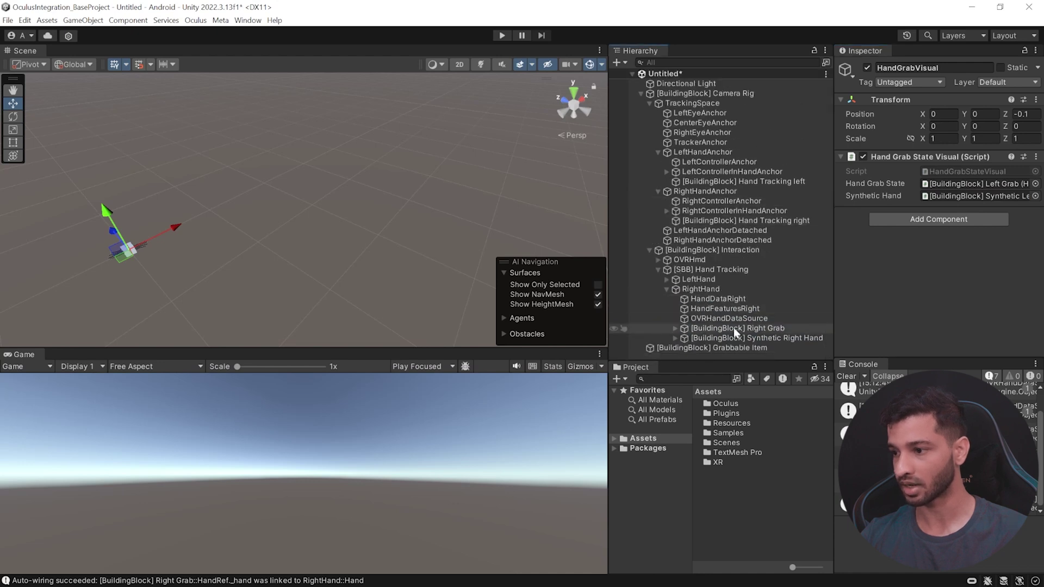
pyautogui.click(675, 328)
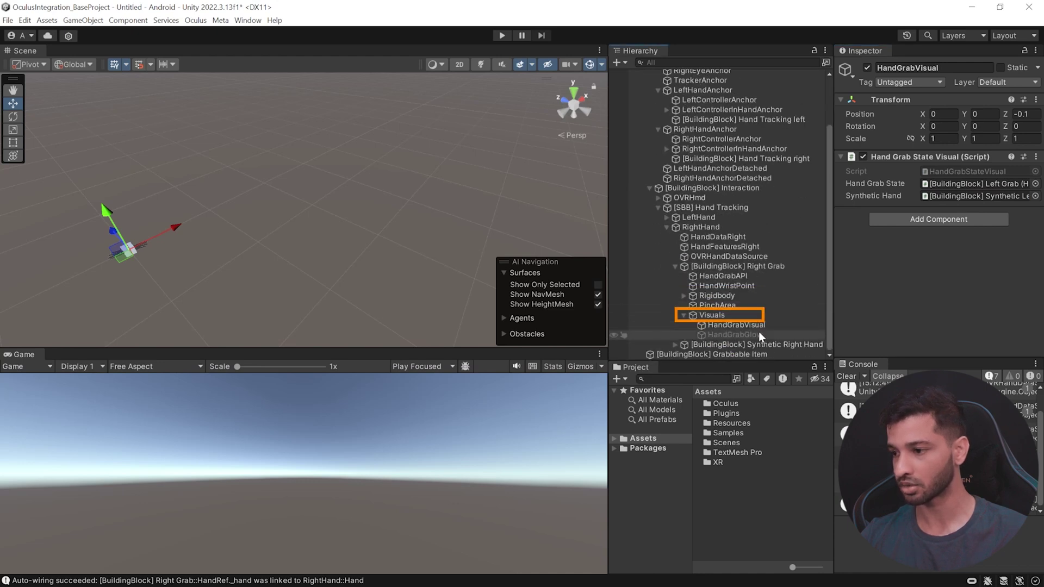
pyautogui.click(739, 326)
pyautogui.moveTo(772, 345); pyautogui.dragTo(950, 195)
# Enable Quest 3 as a target device in the Camera Rig's OVR Manager
pyautogui.scroll(3, 747, 290)
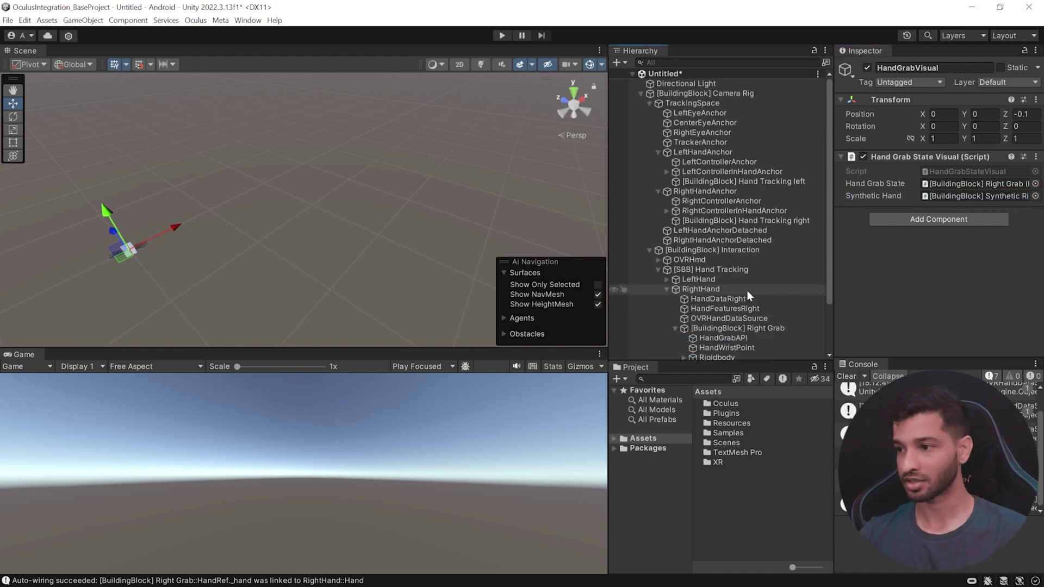
pyautogui.click(733, 94)
pyautogui.scroll(-8, 991, 169)
pyautogui.scroll(-2, 989, 170)
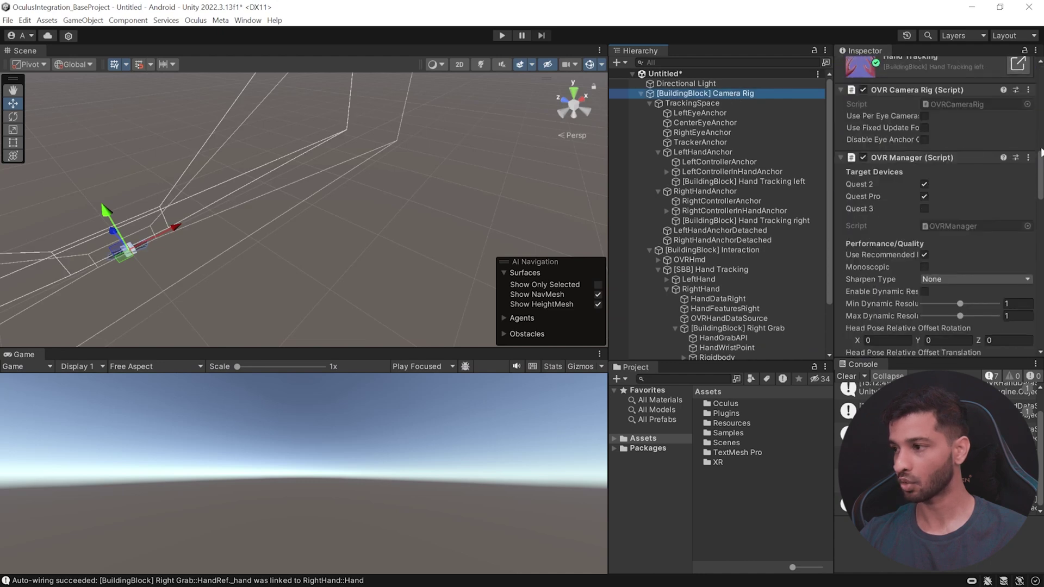
pyautogui.click(924, 209)
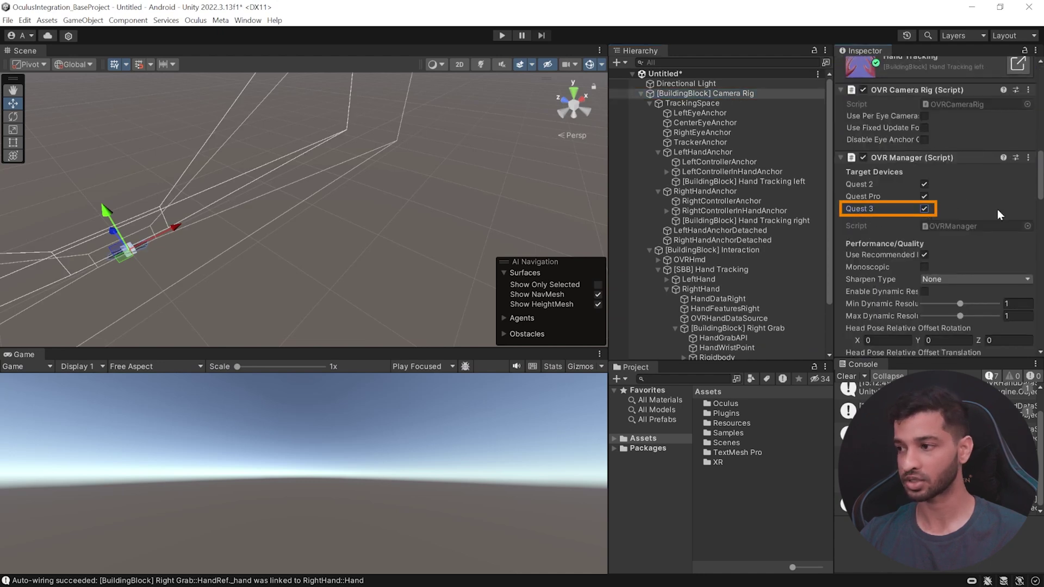
pyautogui.scroll(-2, 997, 210)
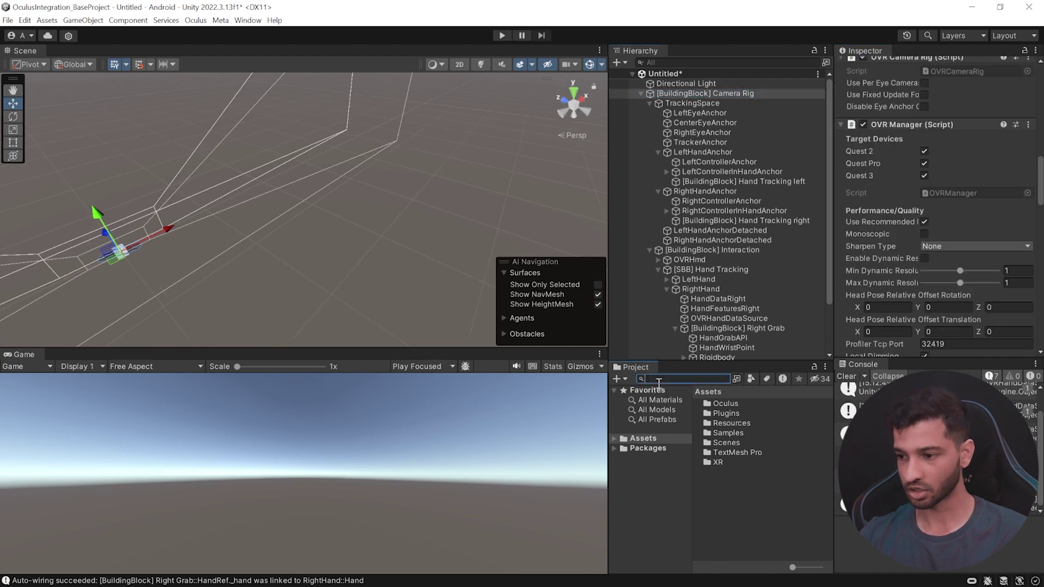
# Search all project locations for "largeroom" and add the LargeRoom prefab at the root of the scene hierarchy
pyautogui.write('large')
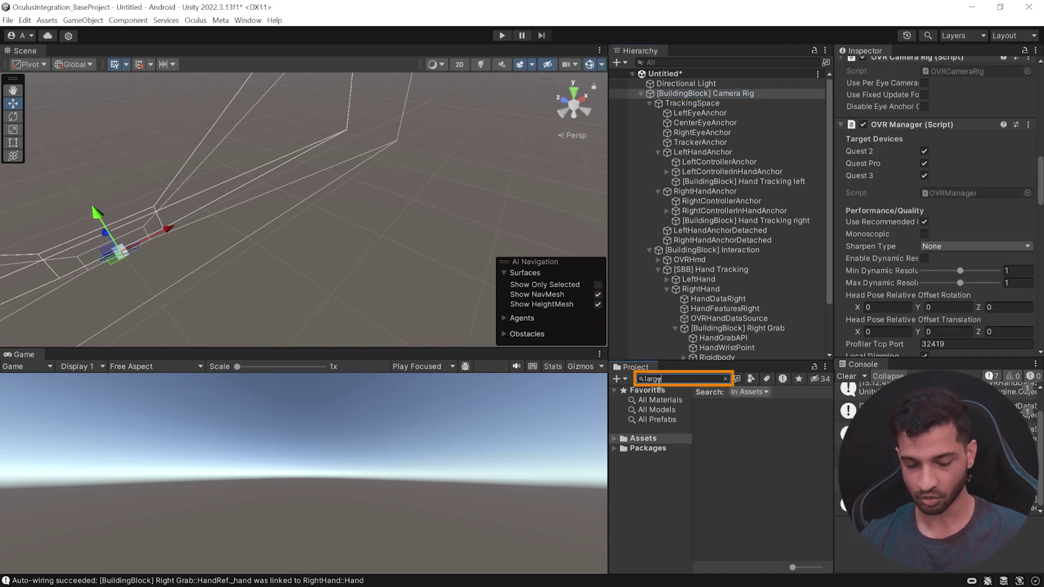
pyautogui.click(746, 393)
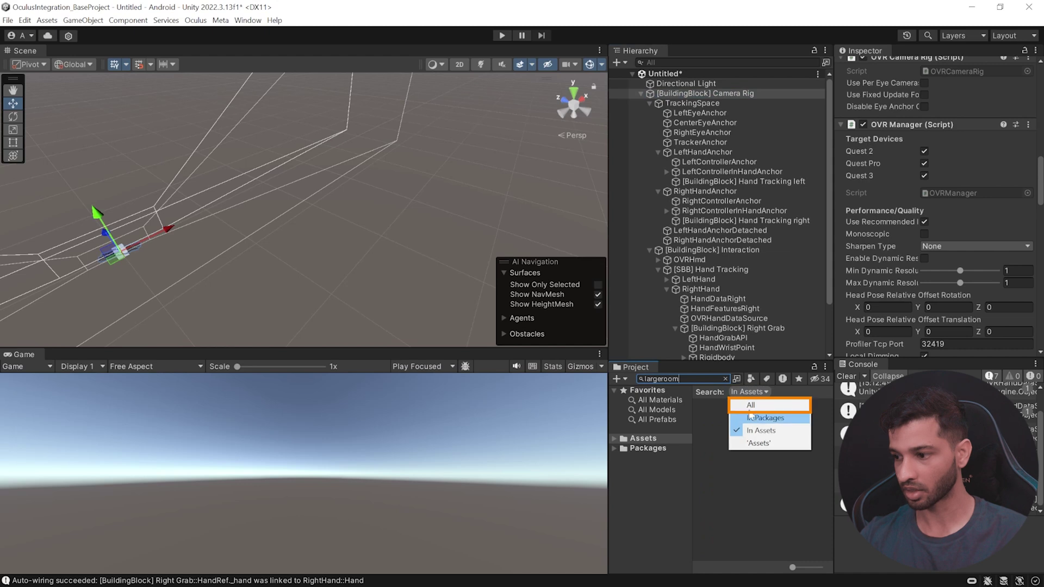
pyautogui.click(752, 407)
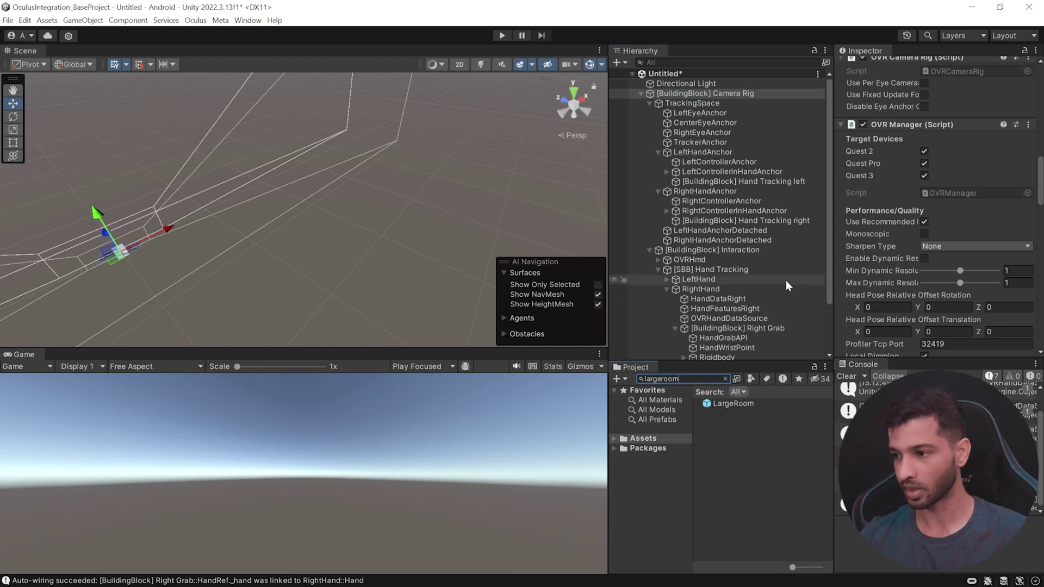
pyautogui.scroll(-3, 783, 291)
pyautogui.moveTo(722, 403); pyautogui.dragTo(680, 358)
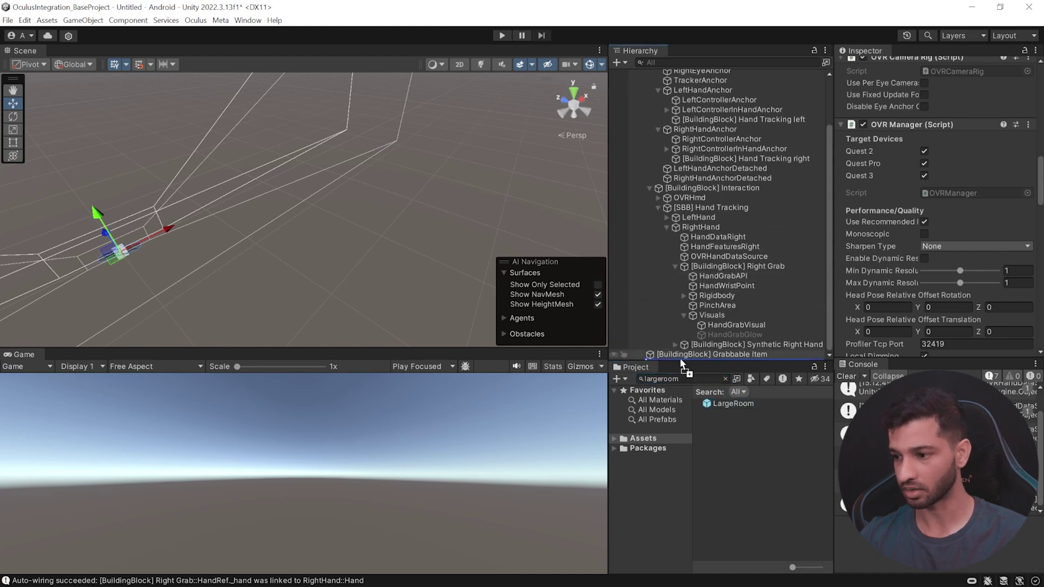
# Search the project for "skybox" and apply the skybox material to the scene's sky
pyautogui.click(725, 379)
pyautogui.write('skybox')
pyautogui.moveTo(742, 403); pyautogui.dragTo(448, 103)
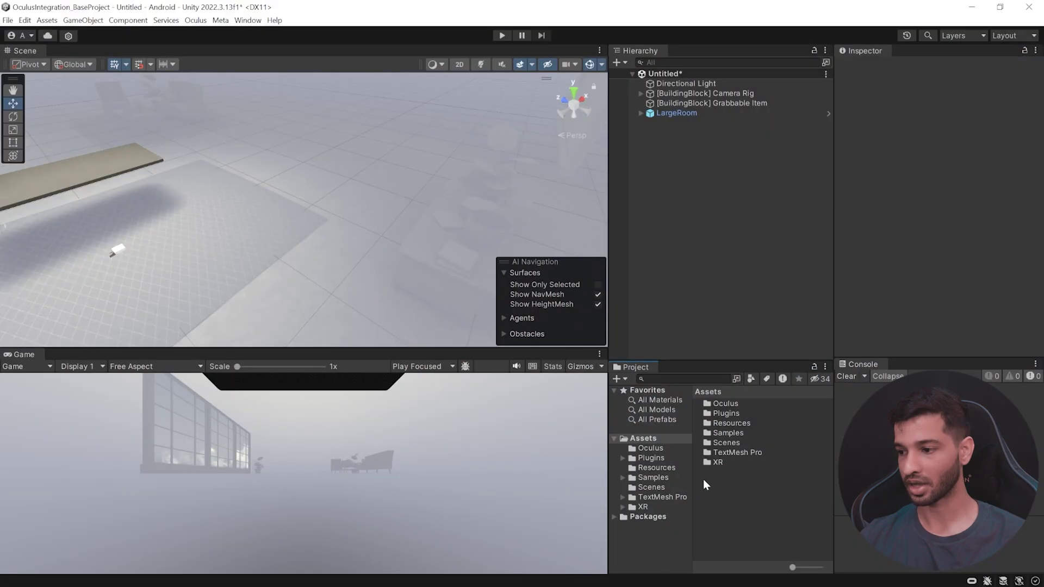
# Create a folder named HandPose in Assets
pyautogui.rightClick(703, 479)
pyautogui.moveTo(758, 168)
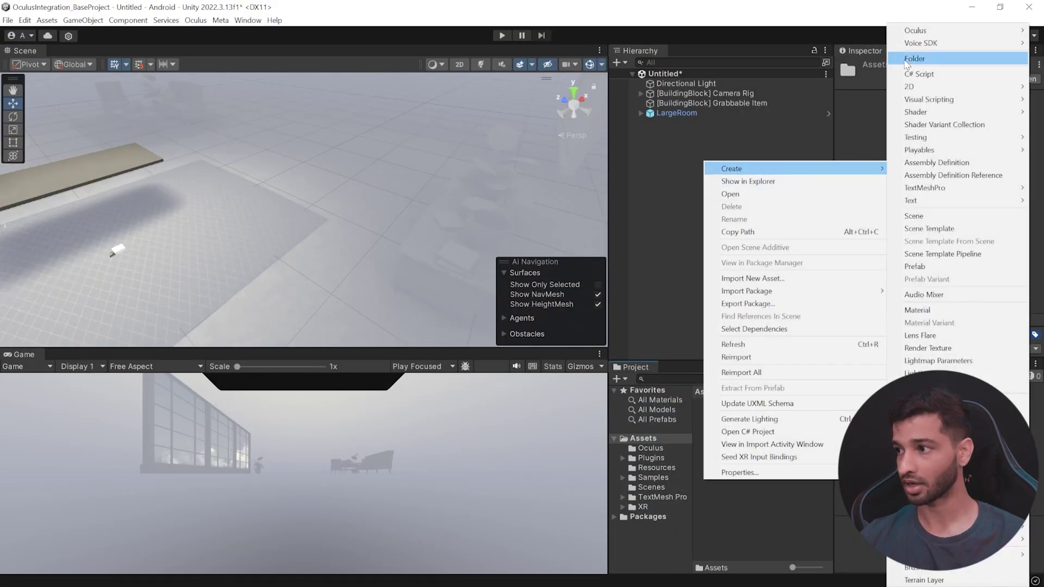
pyautogui.click(903, 60)
pyautogui.write('HandPose')
pyautogui.press('Return')
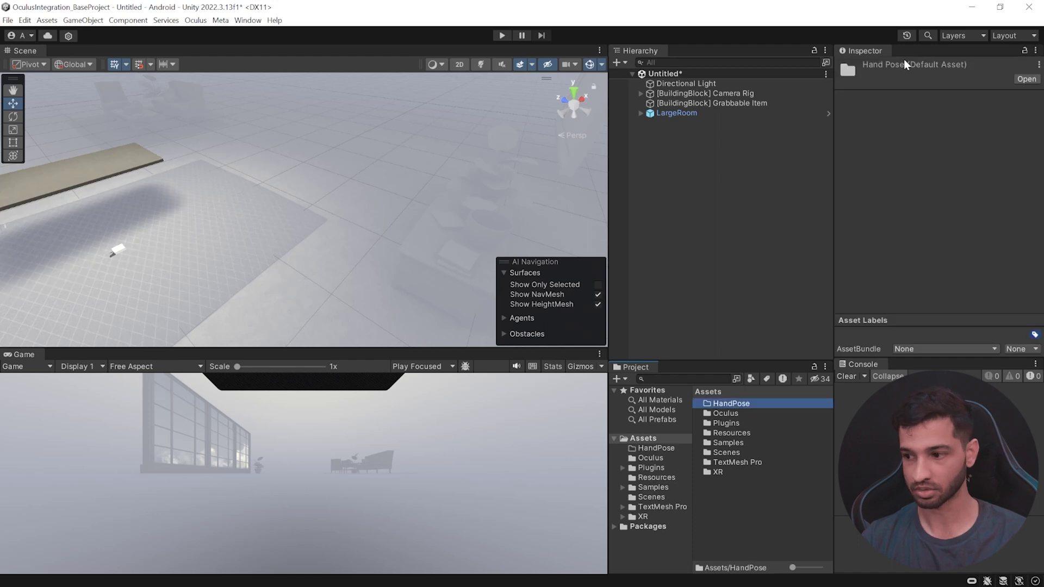
# Create a pose detection Shape asset named ExplodedView in the HandPose folder and set its Shape Name to ExplodedView
pyautogui.doubleClick(697, 406)
pyautogui.rightClick(697, 407)
pyautogui.moveTo(750, 98)
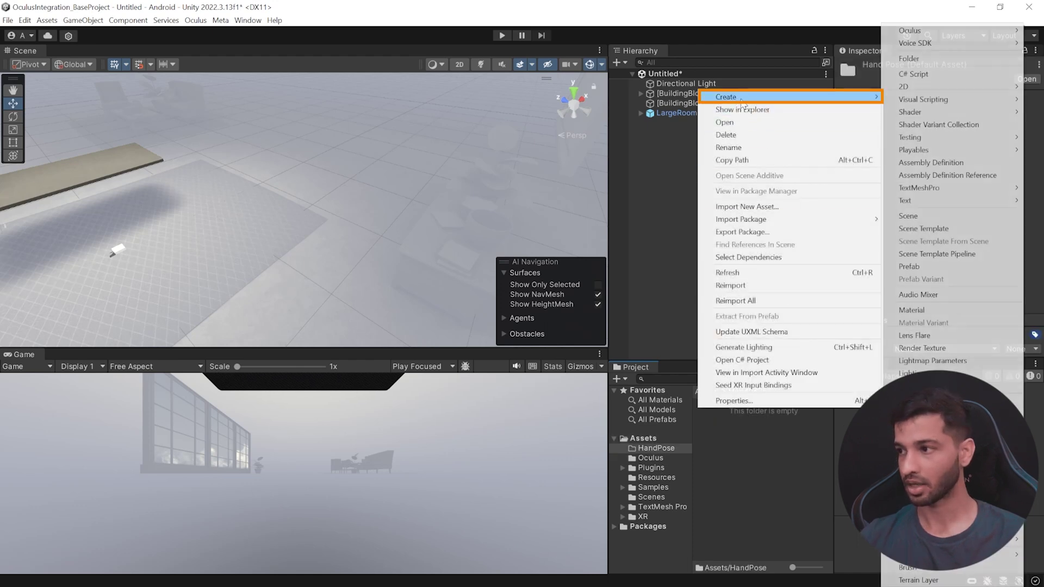
pyautogui.moveTo(919, 30)
pyautogui.moveTo(874, 34)
pyautogui.moveTo(977, 30)
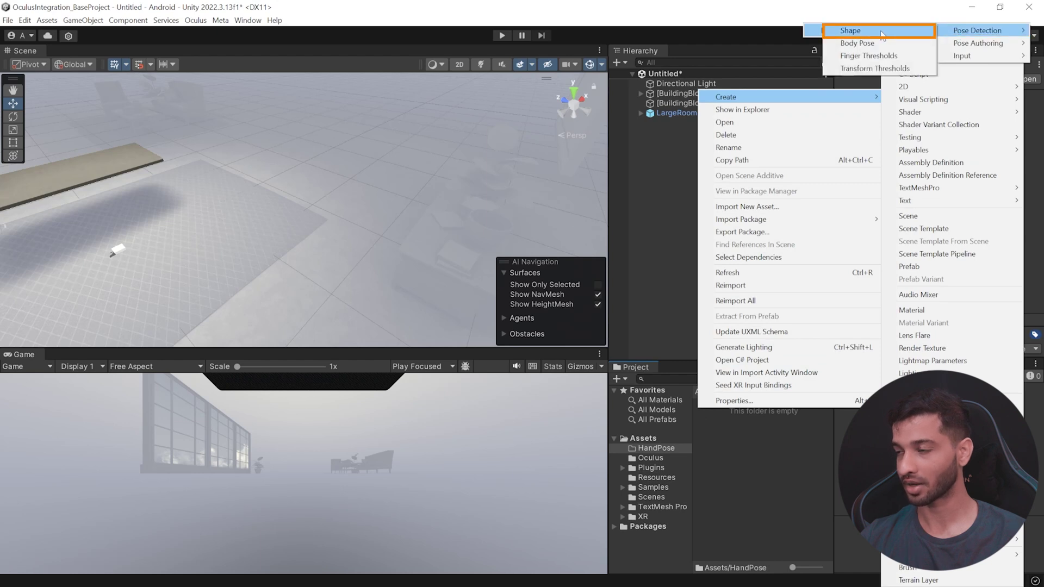
pyautogui.click(880, 30)
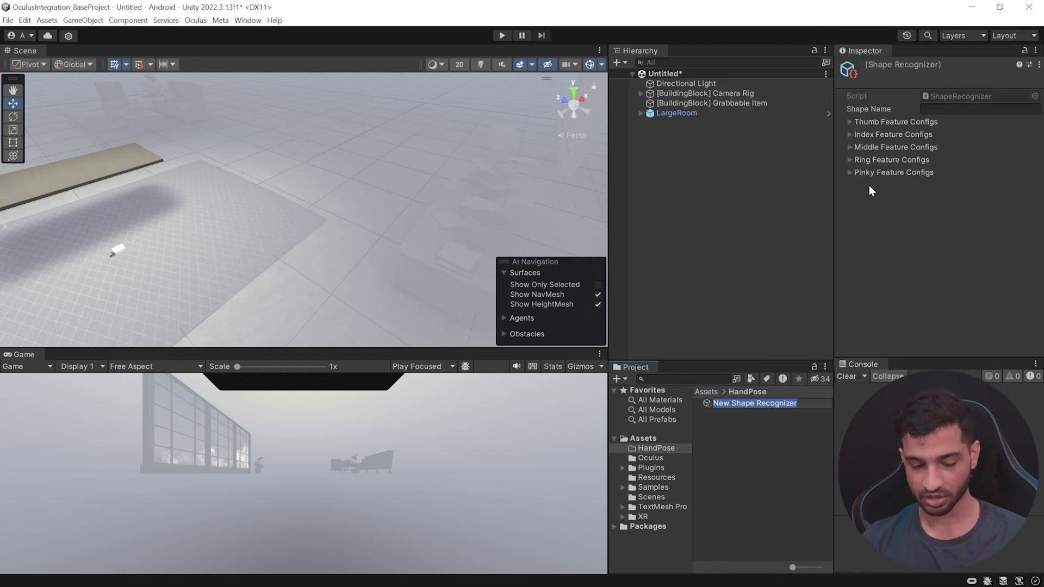
pyautogui.write('ExplodedView')
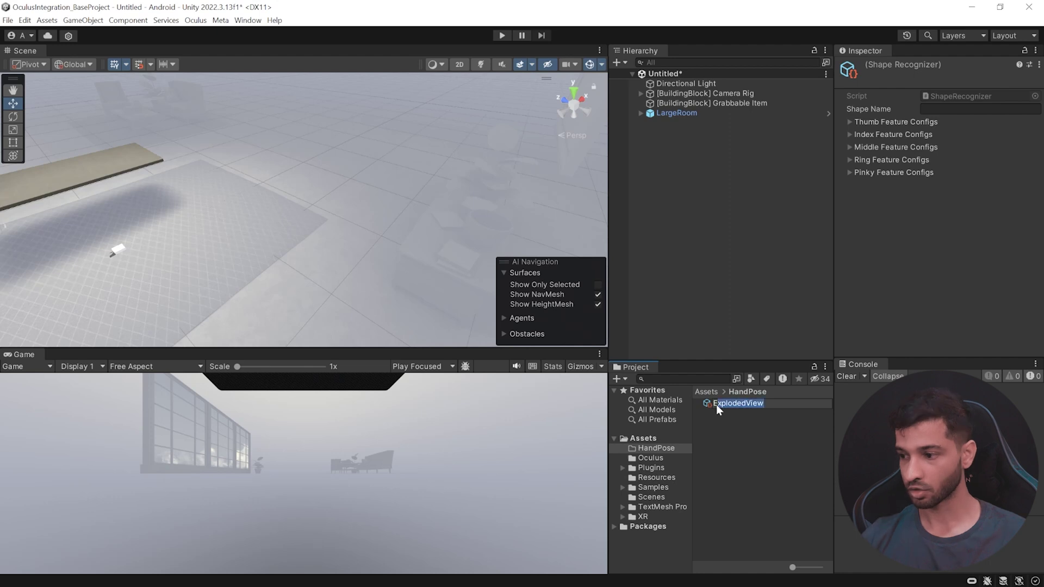
pyautogui.click(942, 108)
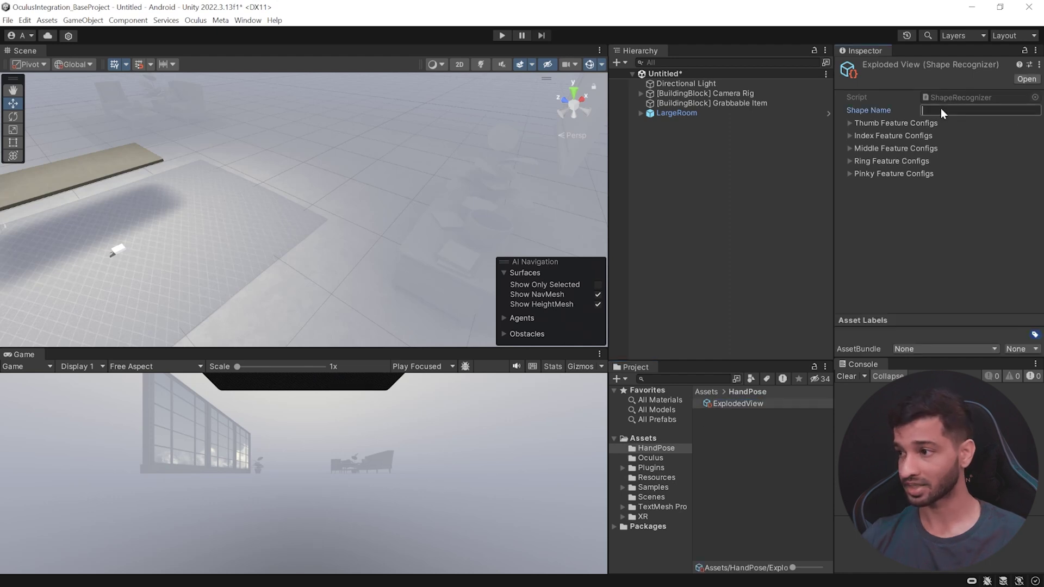
pyautogui.write('ExplodedView')
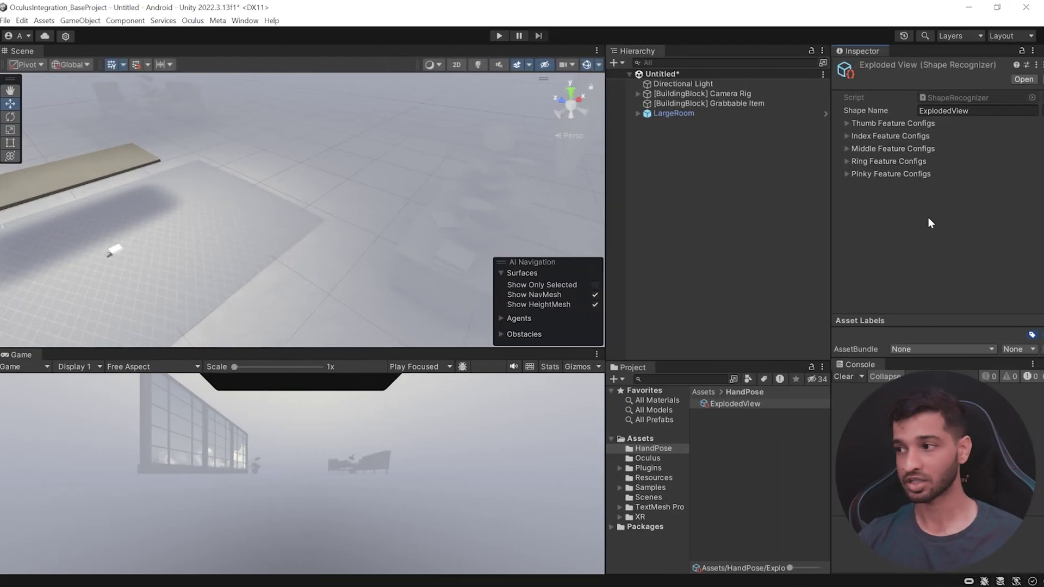
# Add the Curl feature to the ExplodedView shape's thumb and set its condition to Is Not Open
pyautogui.click(850, 122)
pyautogui.click(975, 121)
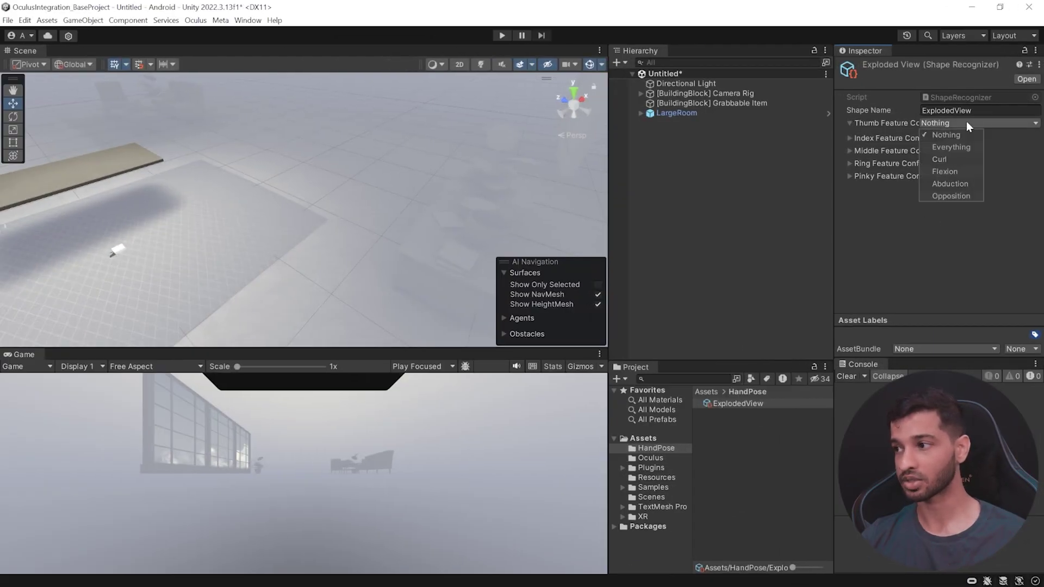
pyautogui.click(951, 159)
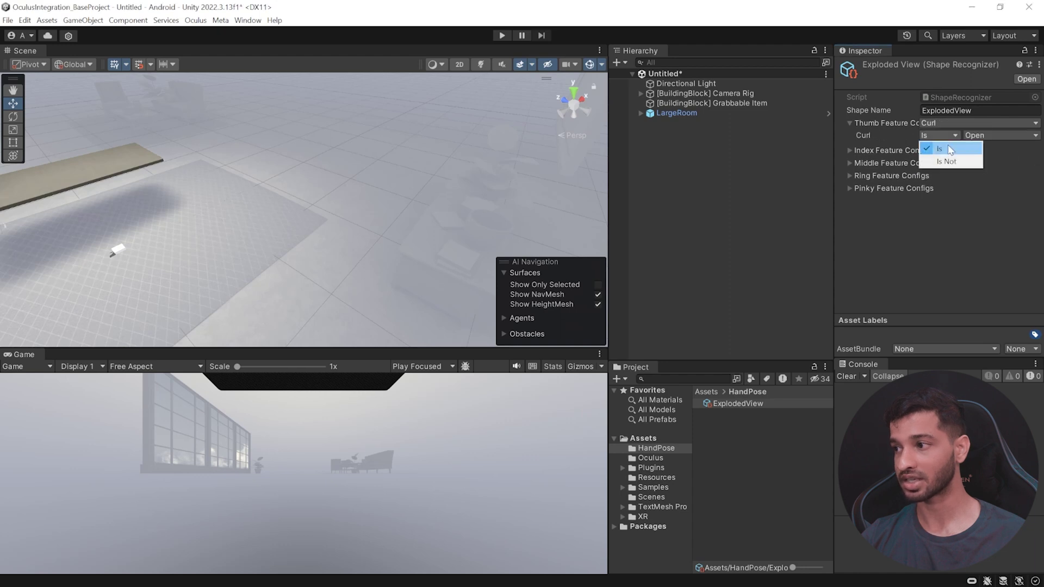
pyautogui.click(949, 161)
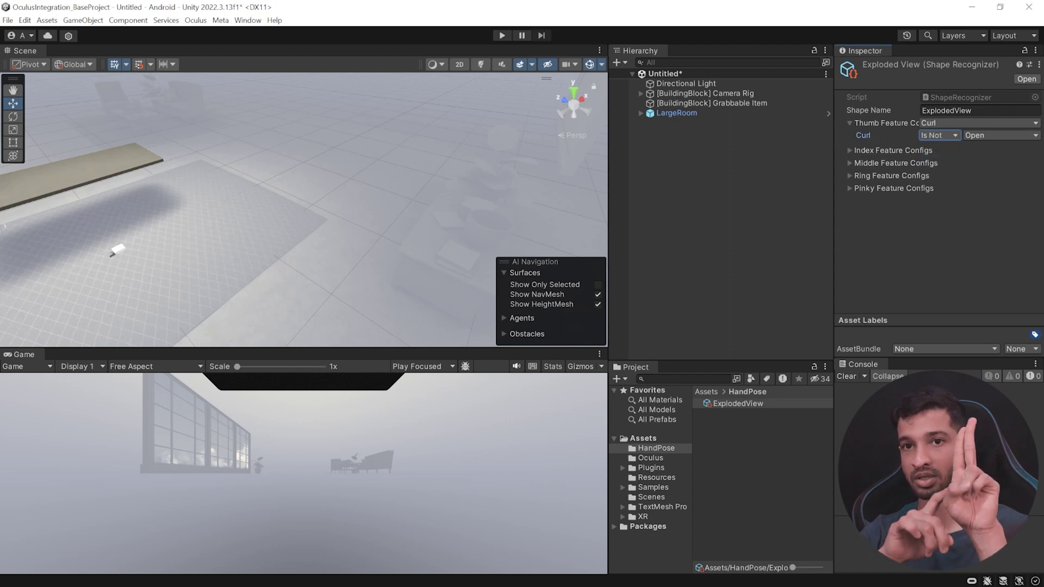
# Enable the Curl, Flexion and Abduction features for the index finger of the ExplodedView shape
pyautogui.click(852, 151)
pyautogui.click(945, 151)
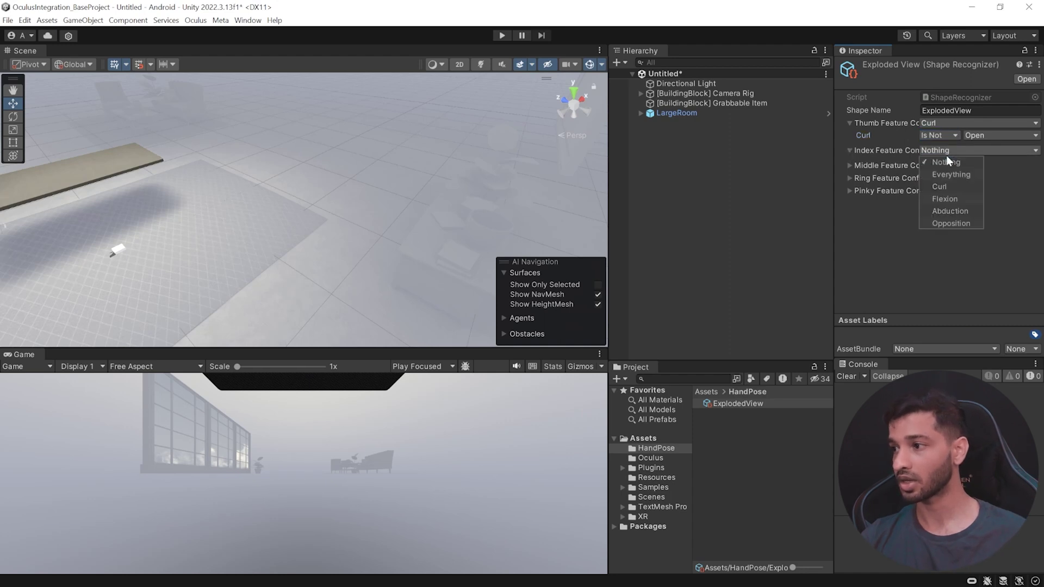
pyautogui.click(950, 185)
pyautogui.click(954, 198)
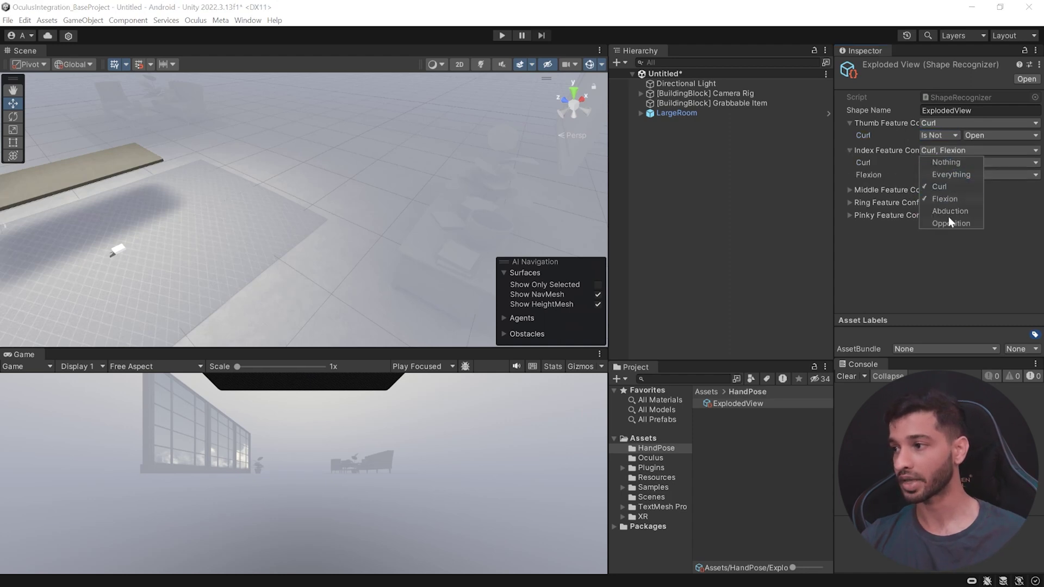
pyautogui.click(947, 211)
pyautogui.click(945, 286)
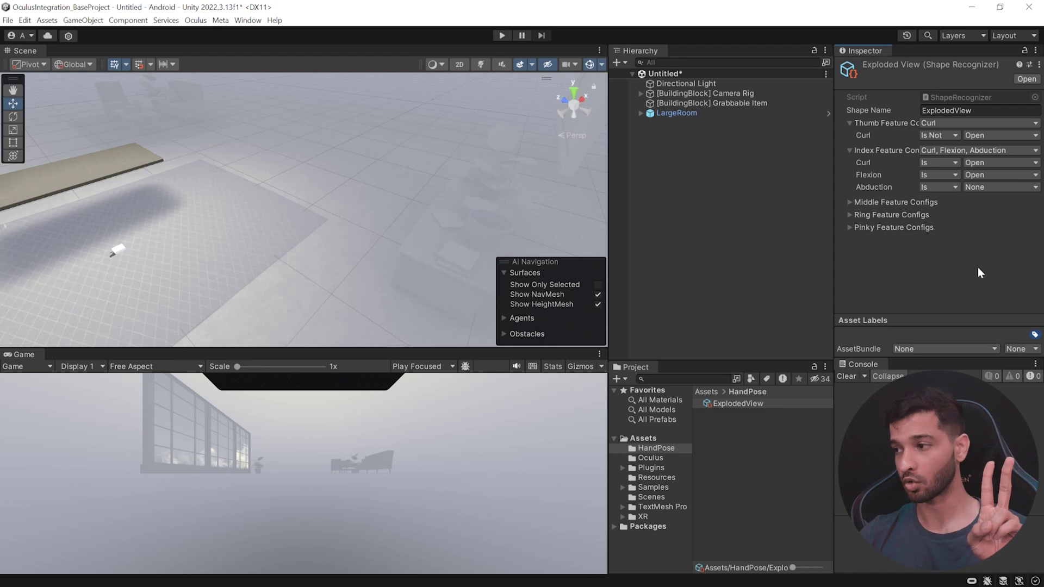
# Set both the Curl and Flexion conditions of the index finger to Is Not Closed
pyautogui.click(933, 163)
pyautogui.click(938, 188)
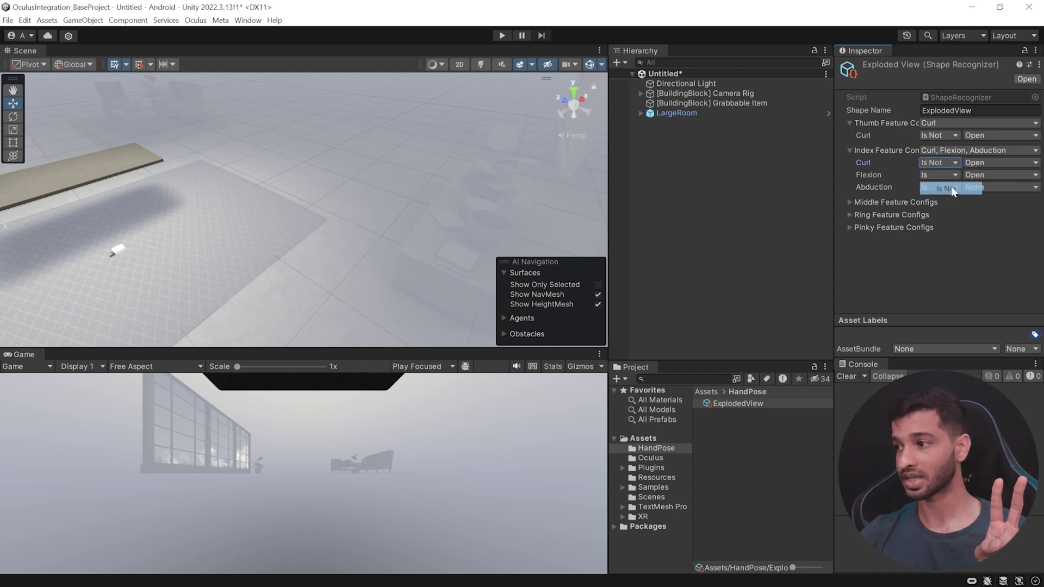
pyautogui.click(981, 161)
pyautogui.click(979, 188)
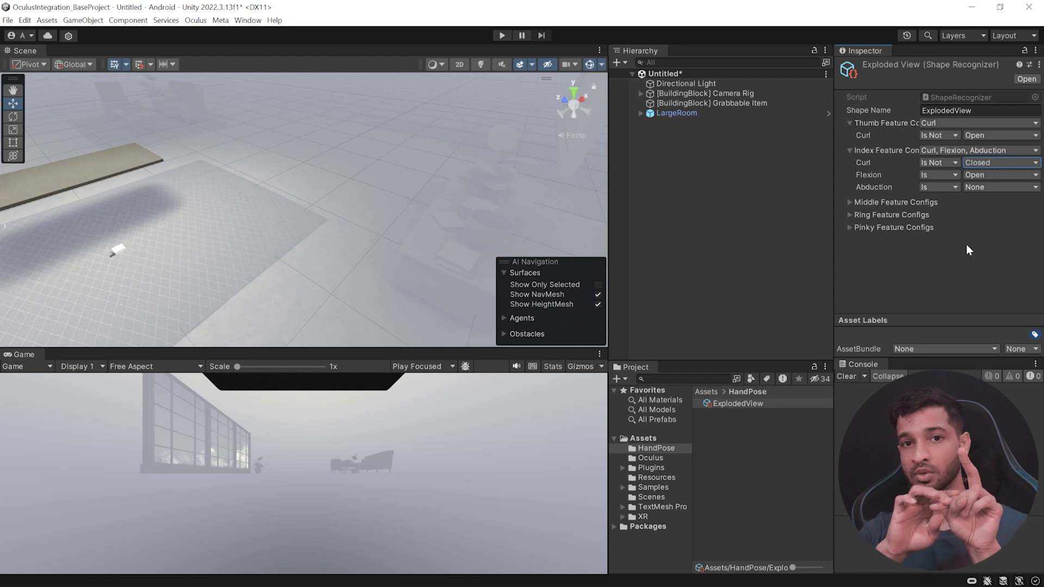
pyautogui.click(940, 187)
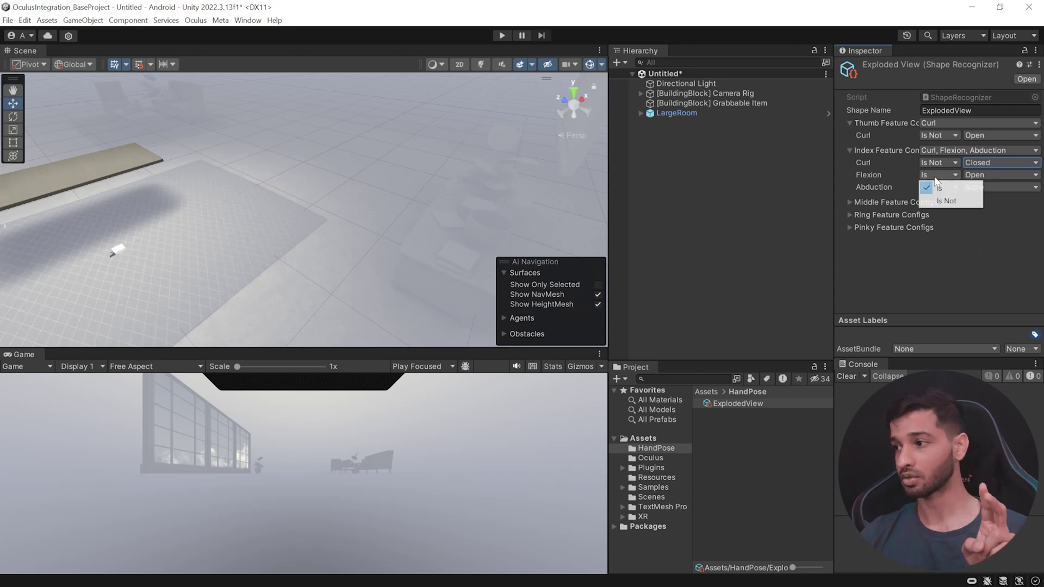
pyautogui.click(947, 201)
pyautogui.click(980, 175)
pyautogui.click(979, 212)
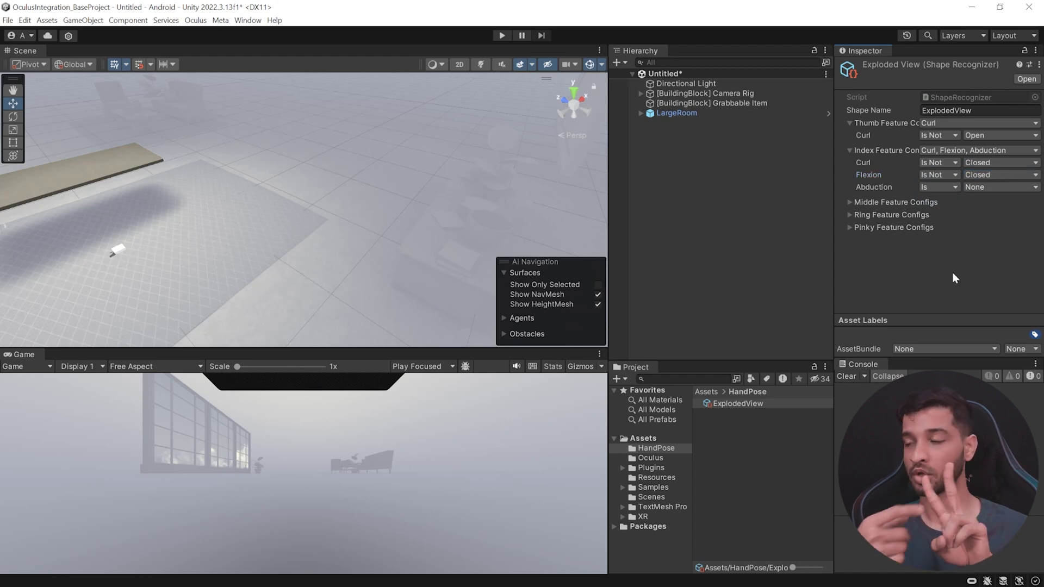
# Set the index finger's Abduction condition to Is Not Open
pyautogui.click(948, 187)
pyautogui.click(935, 213)
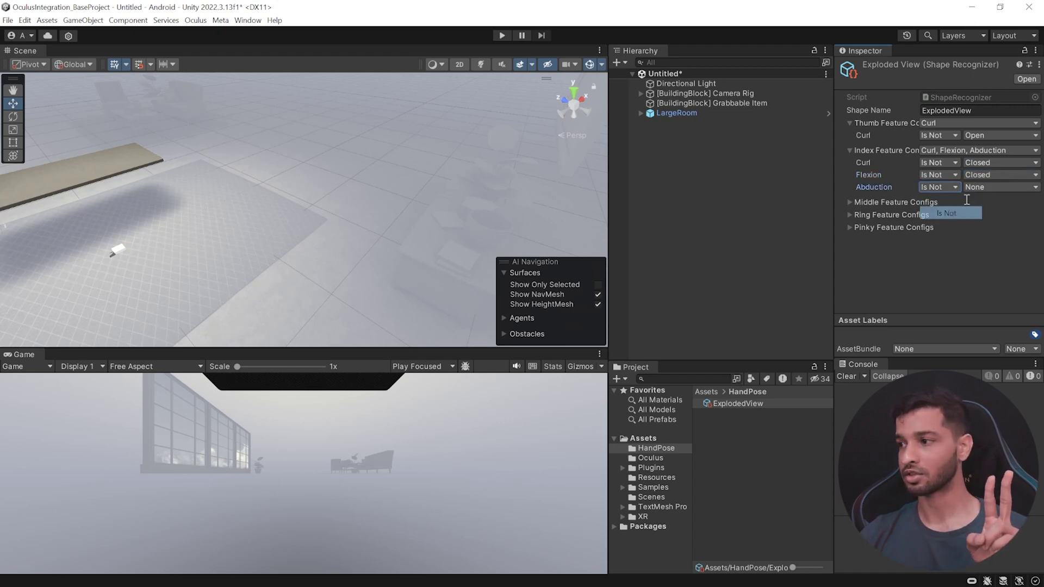
pyautogui.click(1000, 187)
pyautogui.click(991, 226)
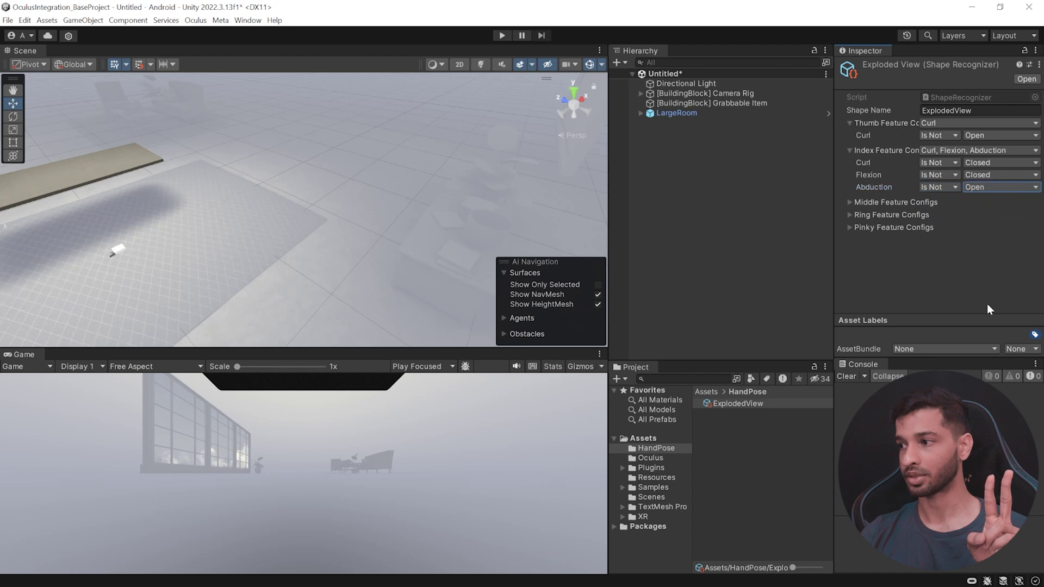
# Enable the Curl and Flexion features for the middle finger of the ExplodedView shape
pyautogui.click(857, 201)
pyautogui.click(945, 201)
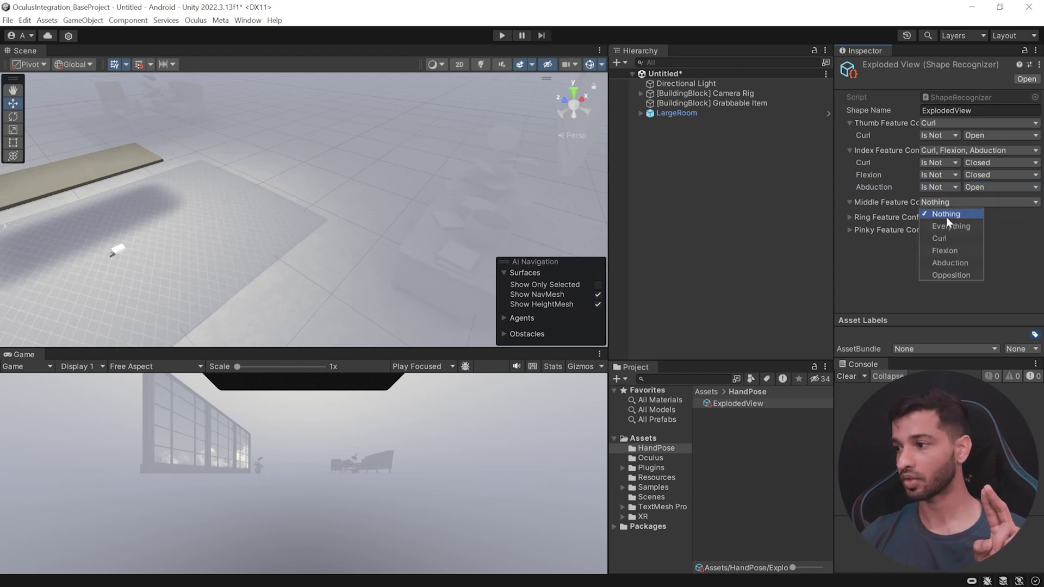
pyautogui.click(946, 251)
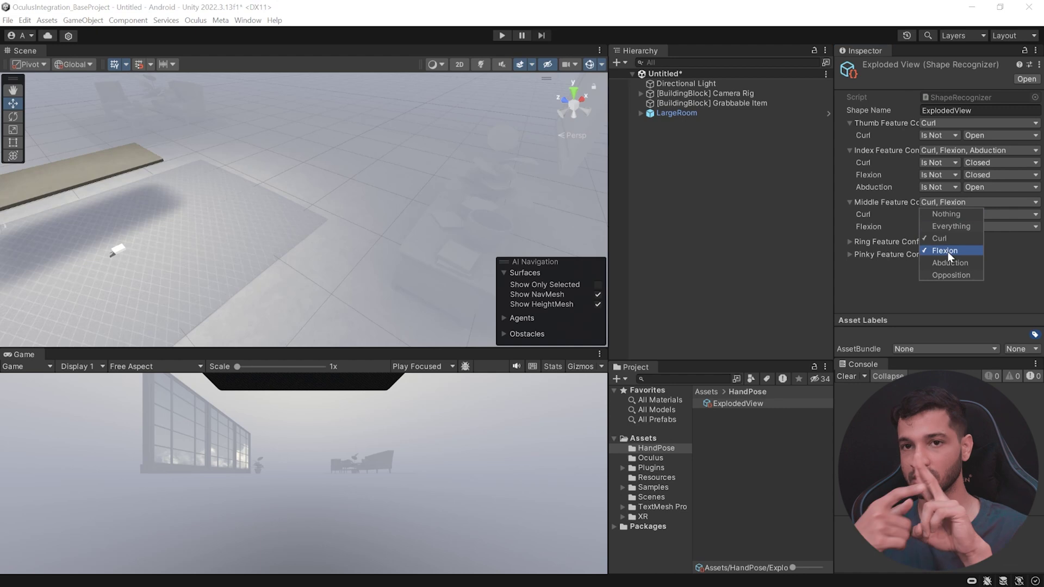
pyautogui.click(913, 273)
# Set both the Curl and Flexion conditions of the middle finger to Is Not Closed
pyautogui.click(935, 215)
pyautogui.click(945, 241)
pyautogui.click(975, 217)
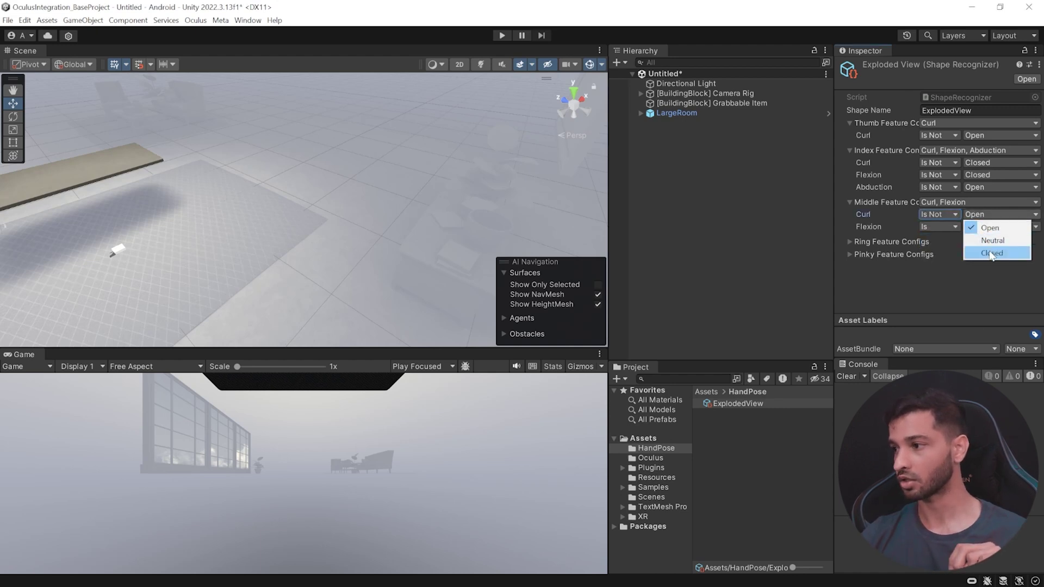
pyautogui.click(992, 254)
pyautogui.click(935, 227)
pyautogui.click(938, 253)
pyautogui.click(982, 227)
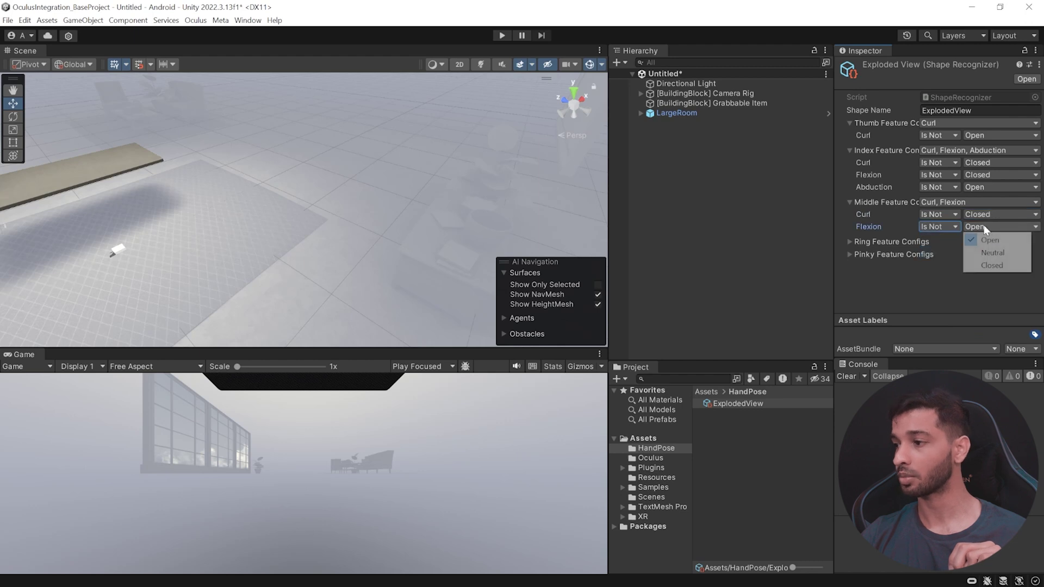
pyautogui.click(992, 266)
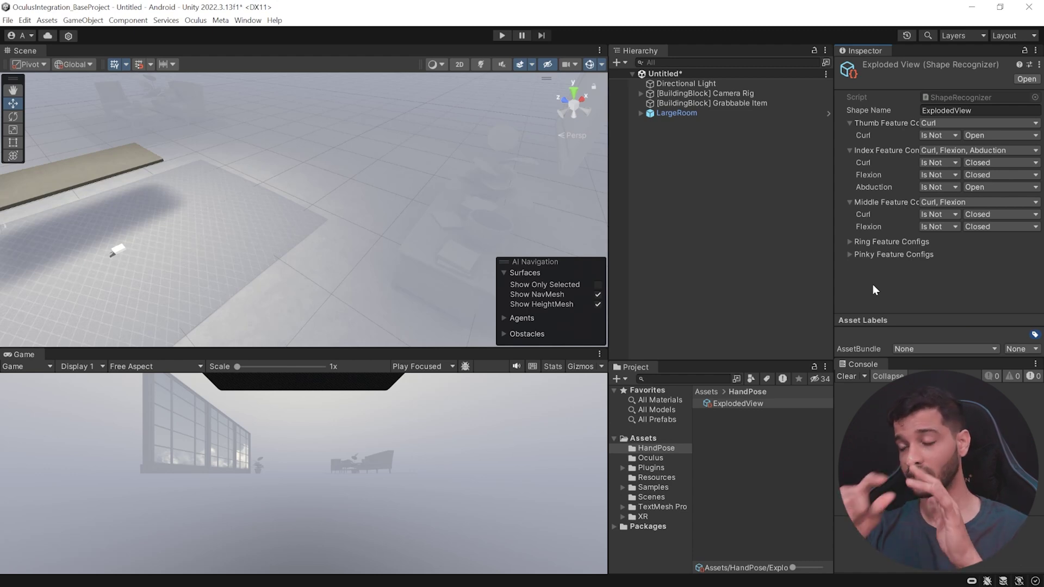
# Enable Curl and Flexion for the ring finger and set both conditions to Is Not Open
pyautogui.click(858, 241)
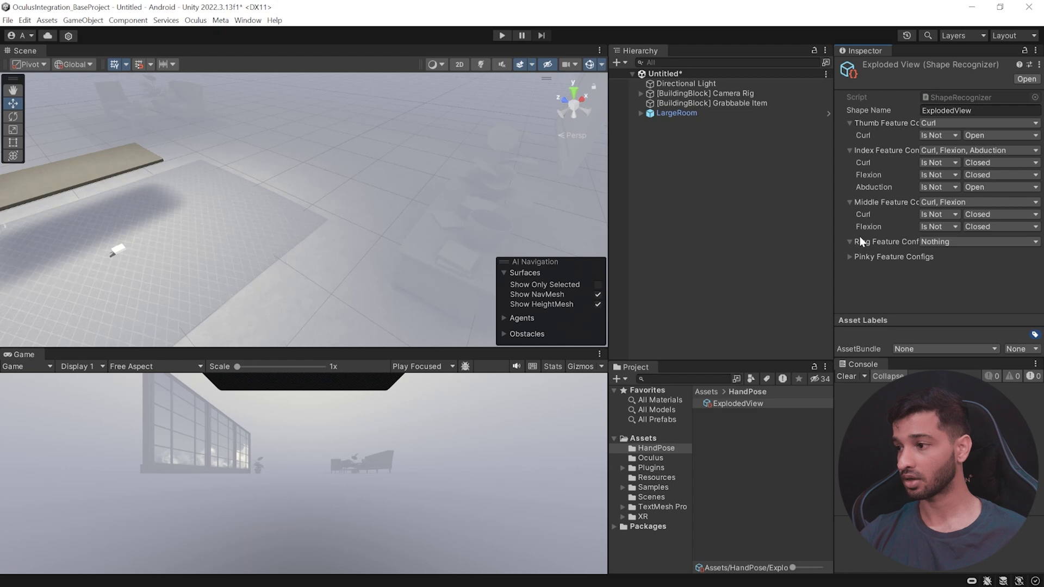
pyautogui.click(960, 242)
pyautogui.click(956, 278)
pyautogui.click(952, 291)
pyautogui.click(1017, 256)
pyautogui.click(938, 254)
pyautogui.click(949, 267)
pyautogui.click(938, 266)
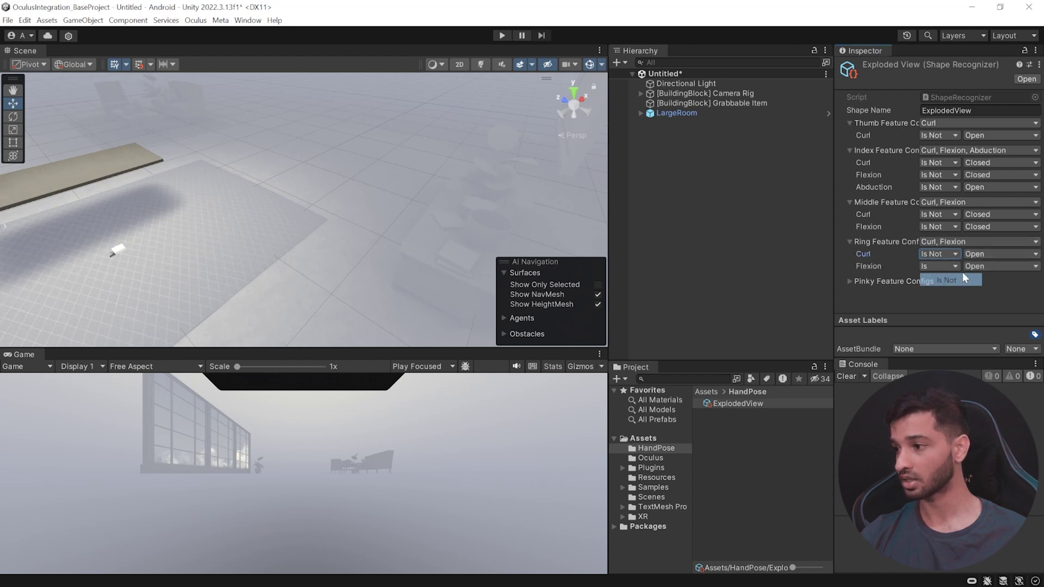
# Enable the Curl and Flexion features for the pinky of the ExplodedView shape
pyautogui.click(852, 281)
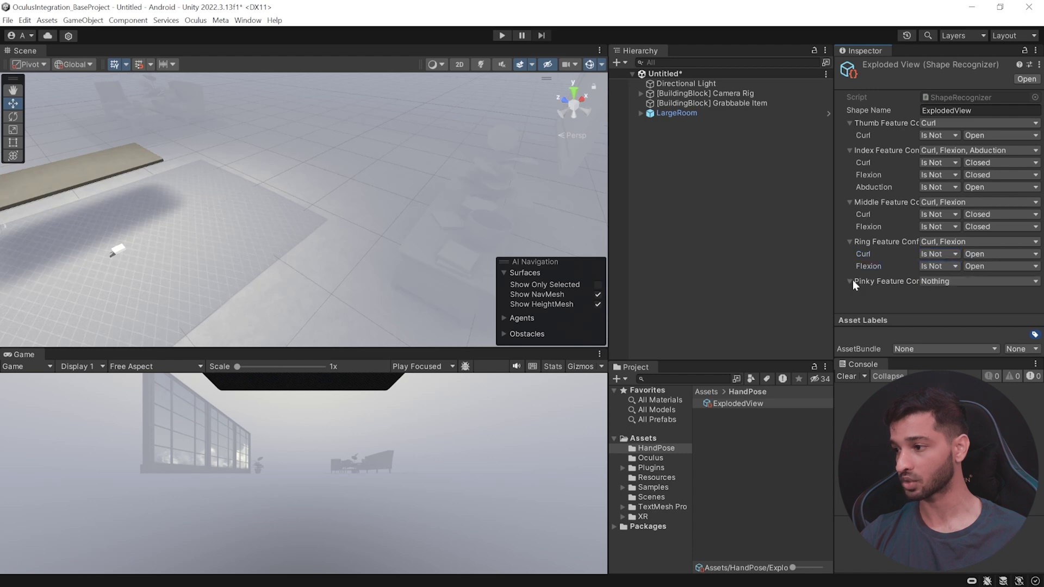
pyautogui.click(925, 280)
pyautogui.click(944, 329)
pyautogui.click(930, 317)
pyautogui.click(941, 305)
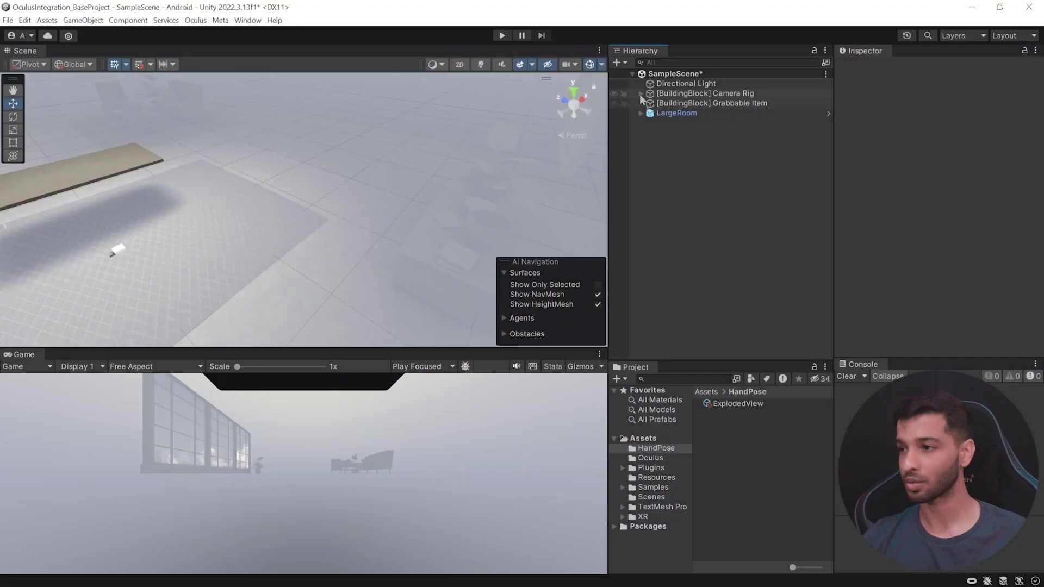
# Add a Finger Feature State Provider component to HandFeaturesLeft under the Camera Rig's LeftHand tracking object
pyautogui.click(640, 94)
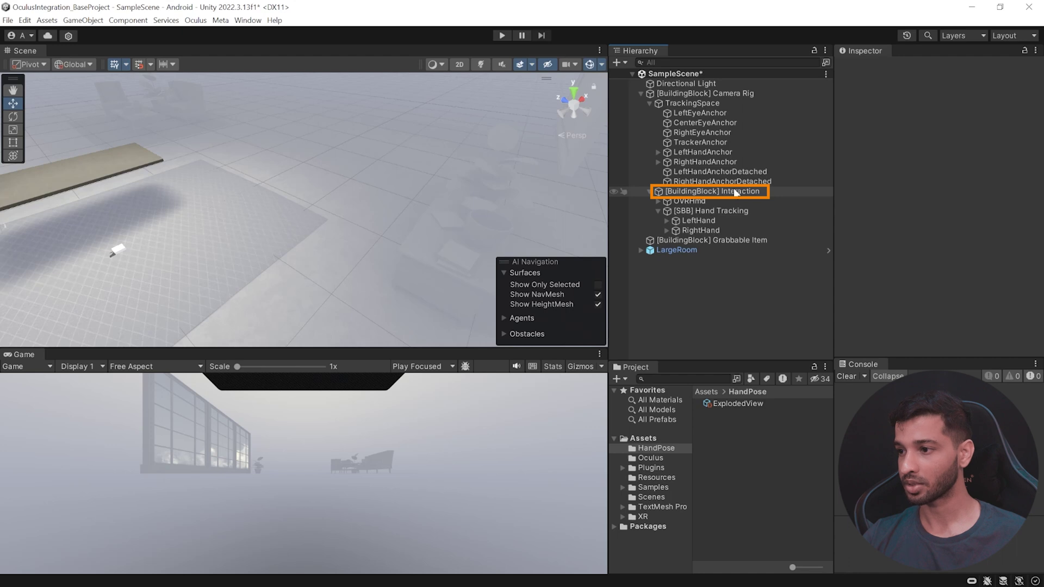
pyautogui.click(677, 222)
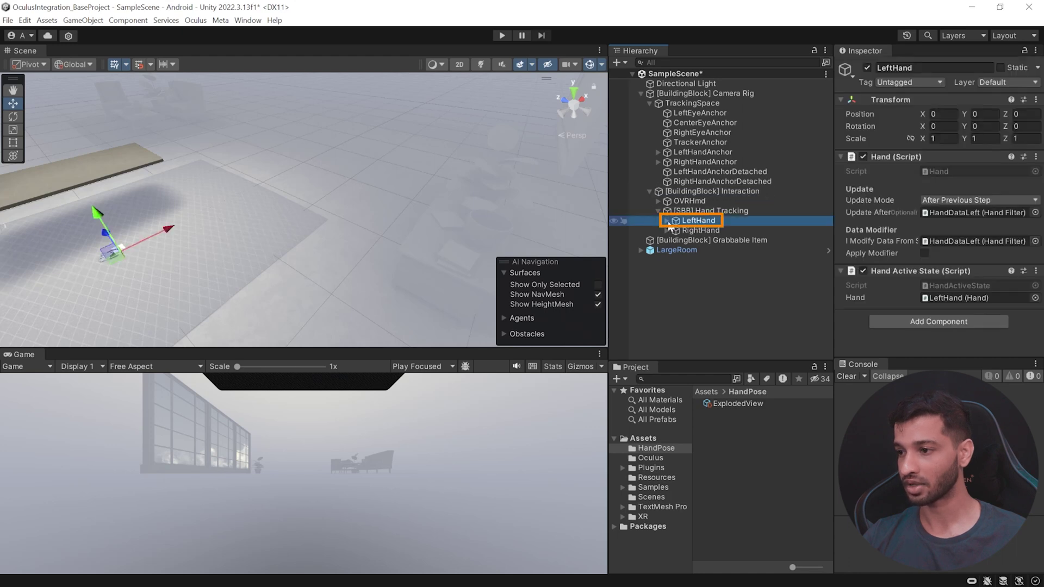
pyautogui.click(667, 220)
pyautogui.click(707, 241)
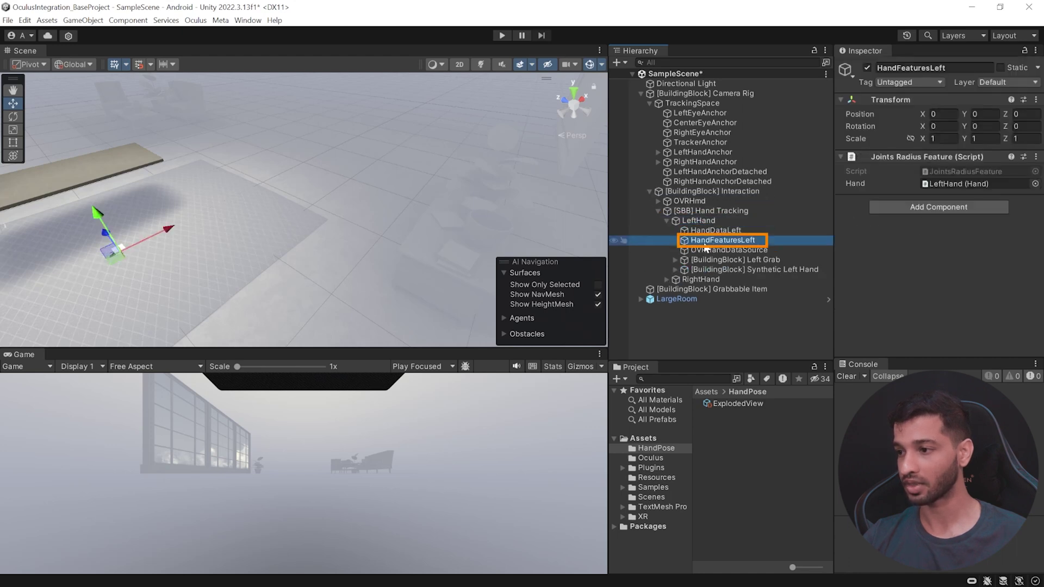
pyautogui.click(902, 208)
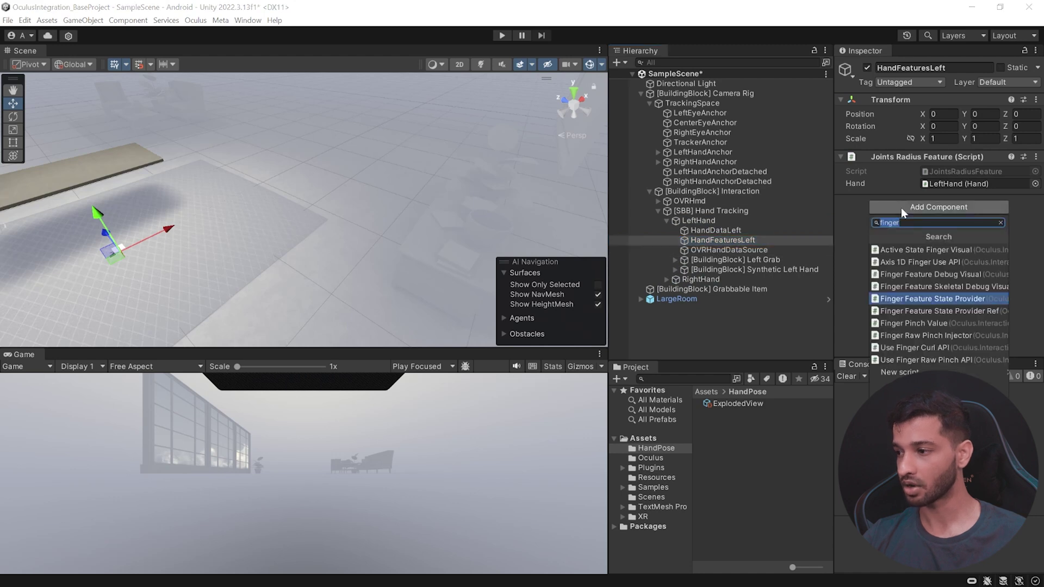
pyautogui.click(951, 304)
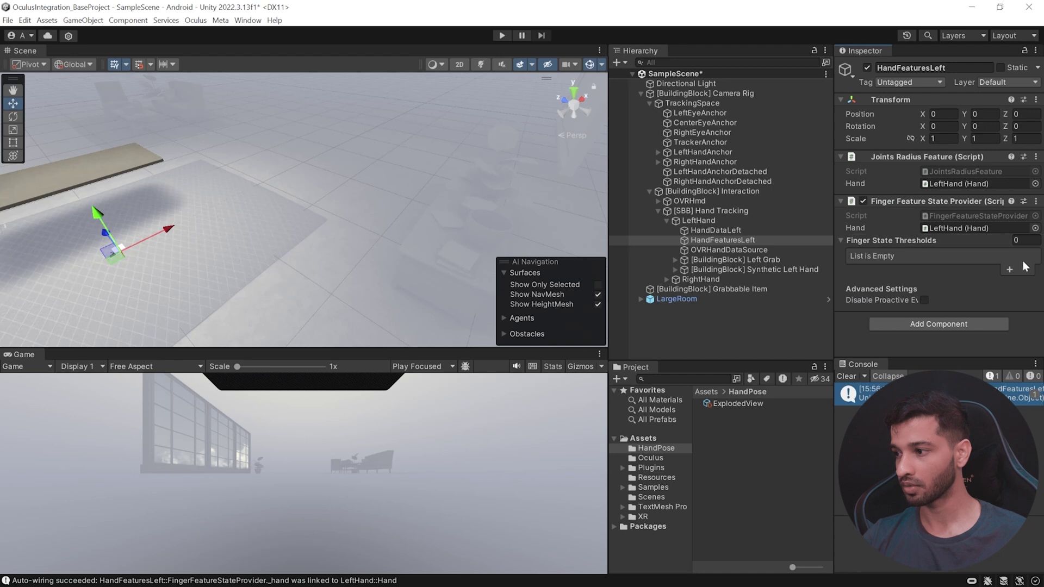
# Add a Thumb entry to HandFeaturesLeft's Finger State Thresholds and assign DefaultThumbFeatureStateThresholds to it
pyautogui.click(1010, 270)
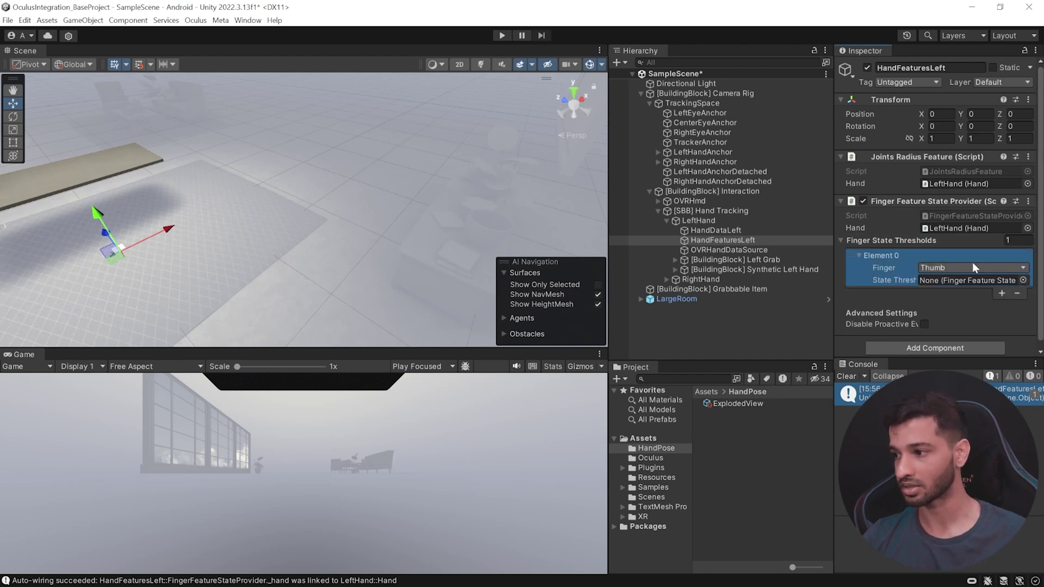
pyautogui.scroll(-1, 946, 294)
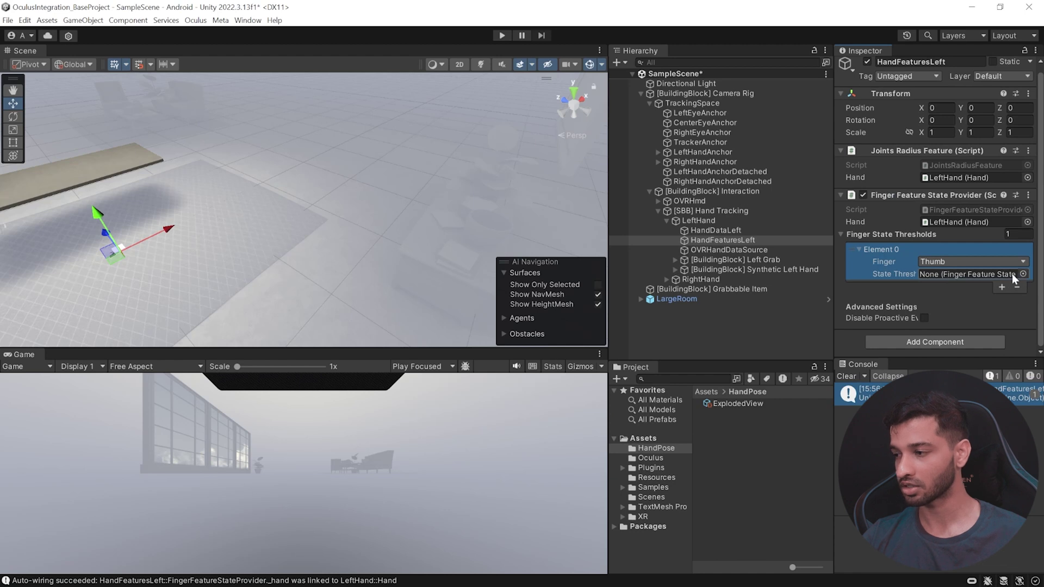
pyautogui.click(1023, 274)
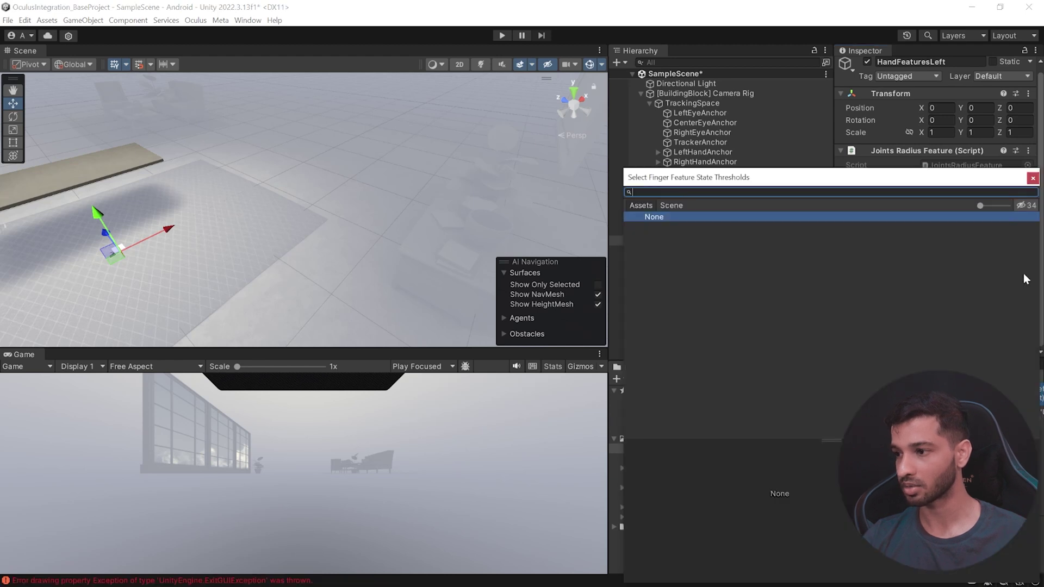
pyautogui.click(1022, 206)
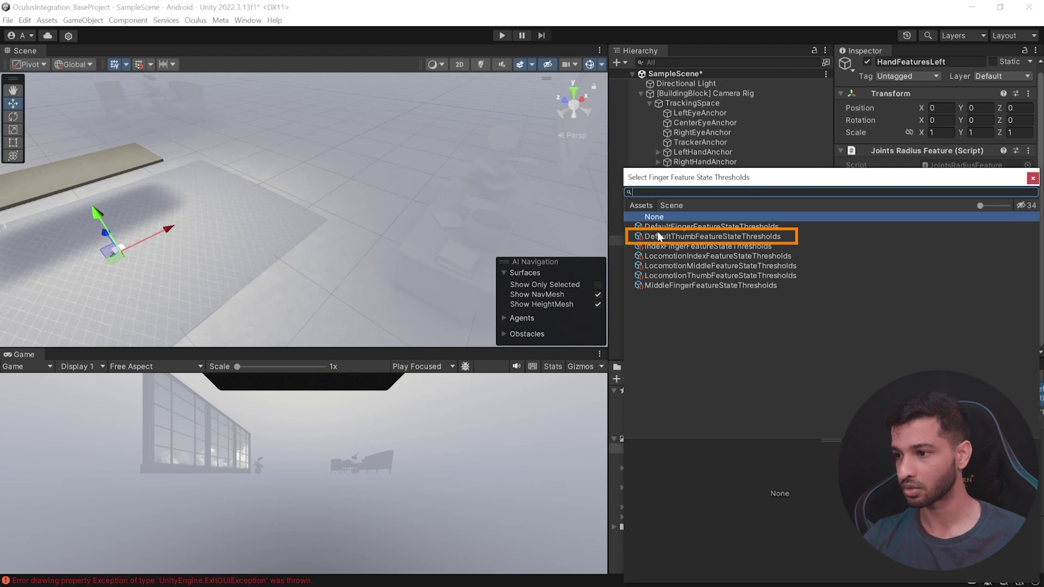
pyautogui.doubleClick(776, 238)
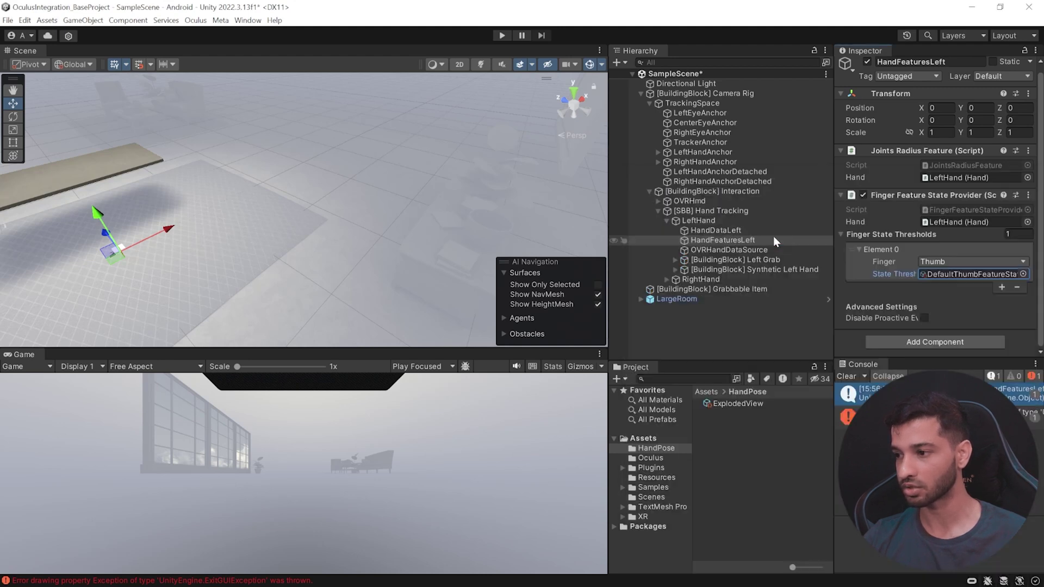
# Add a second finger state threshold entry for Index and assign IndexFingerFeatureStateThresholds to it
pyautogui.click(1002, 288)
pyautogui.click(859, 286)
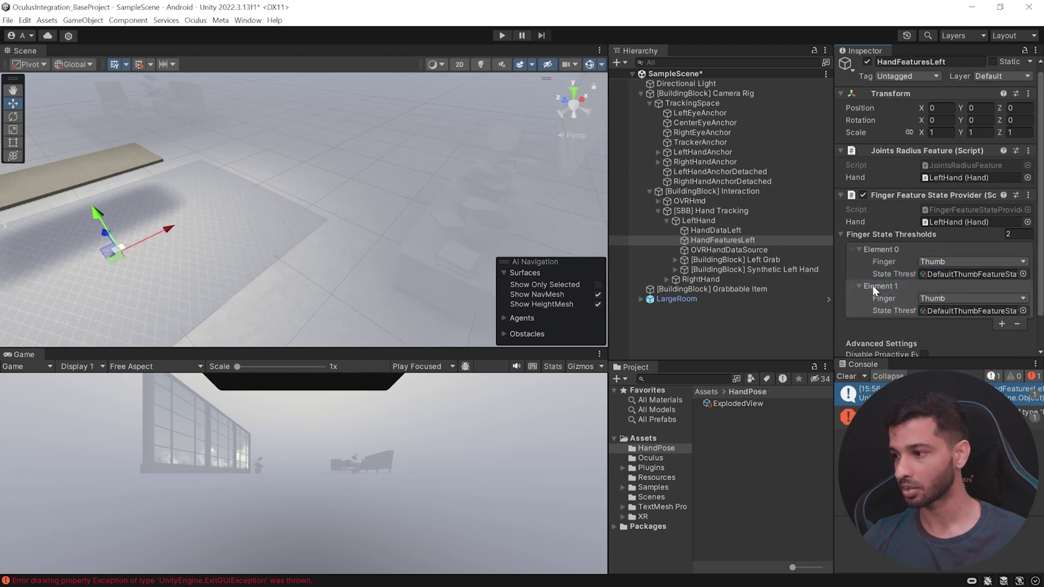
pyautogui.click(943, 298)
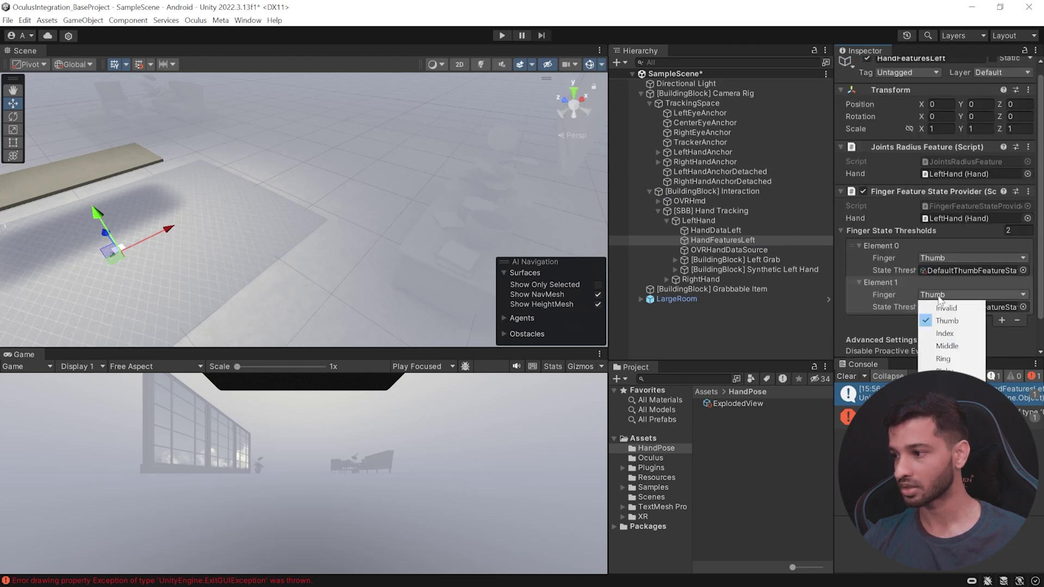
pyautogui.click(942, 333)
pyautogui.click(1023, 308)
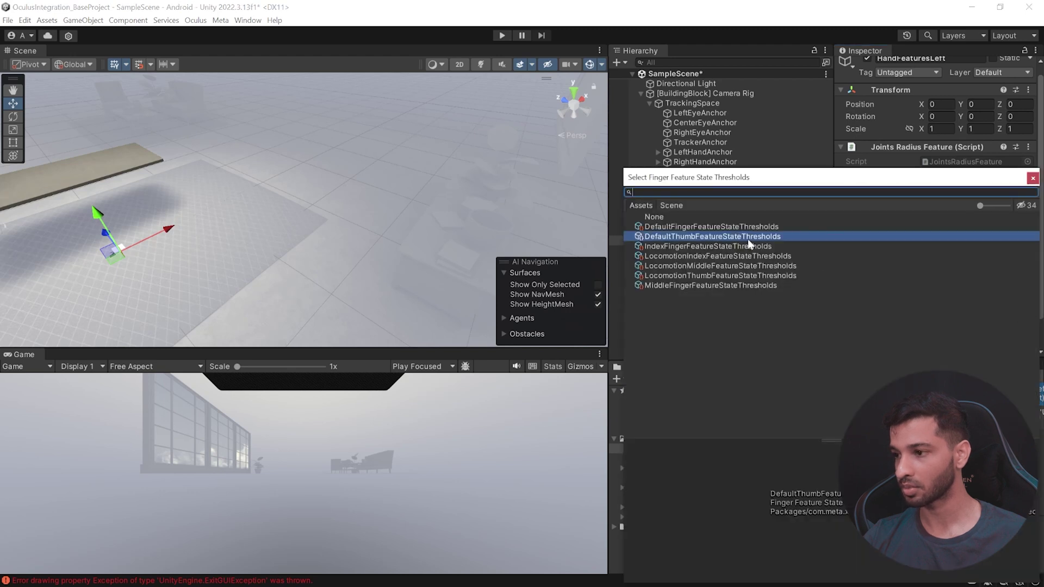
pyautogui.doubleClick(685, 246)
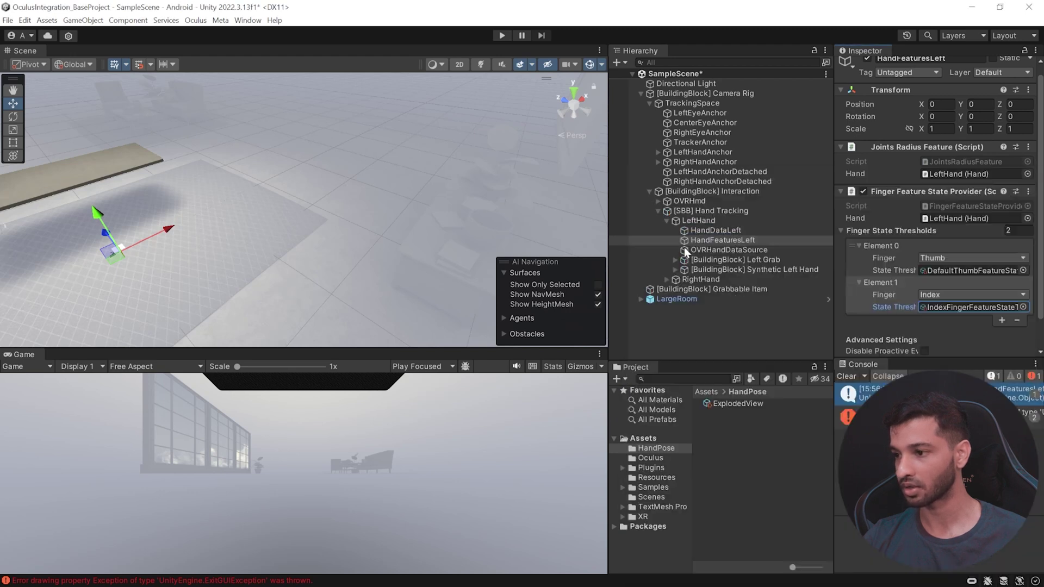
# Add threshold entries for Middle with MiddleFingerFeatureStateThresholds, and for Ring and Pinky with DefaultFingerFeatureStateThresholds
pyautogui.scroll(-2, 972, 326)
pyautogui.click(1002, 288)
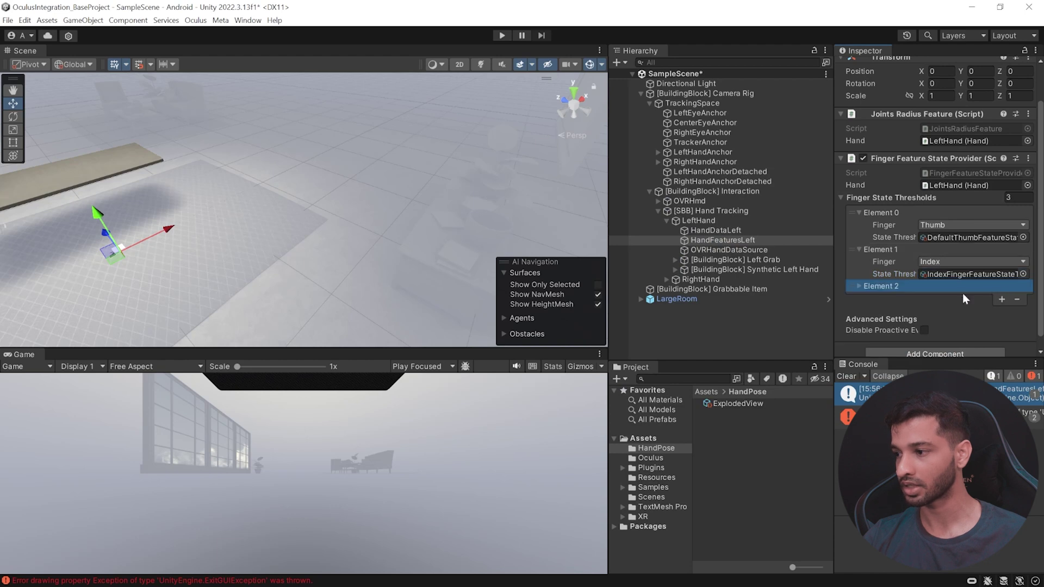
pyautogui.click(860, 286)
pyautogui.scroll(-2, 919, 275)
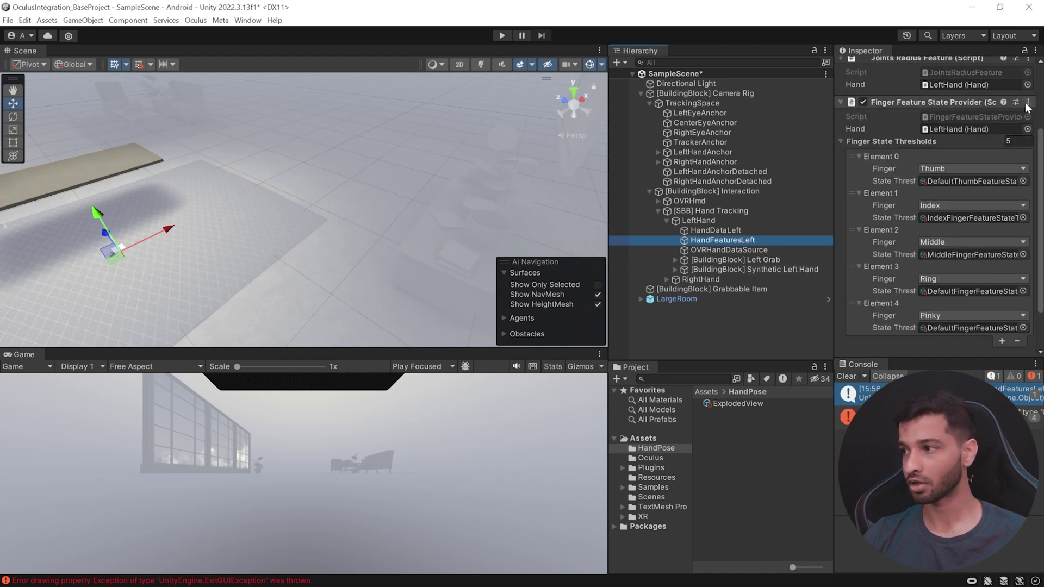
# Copy the Finger Feature State Provider component from HandFeaturesLeft and paste it as a new component on RightHand's HandFeaturesRight
pyautogui.click(1028, 103)
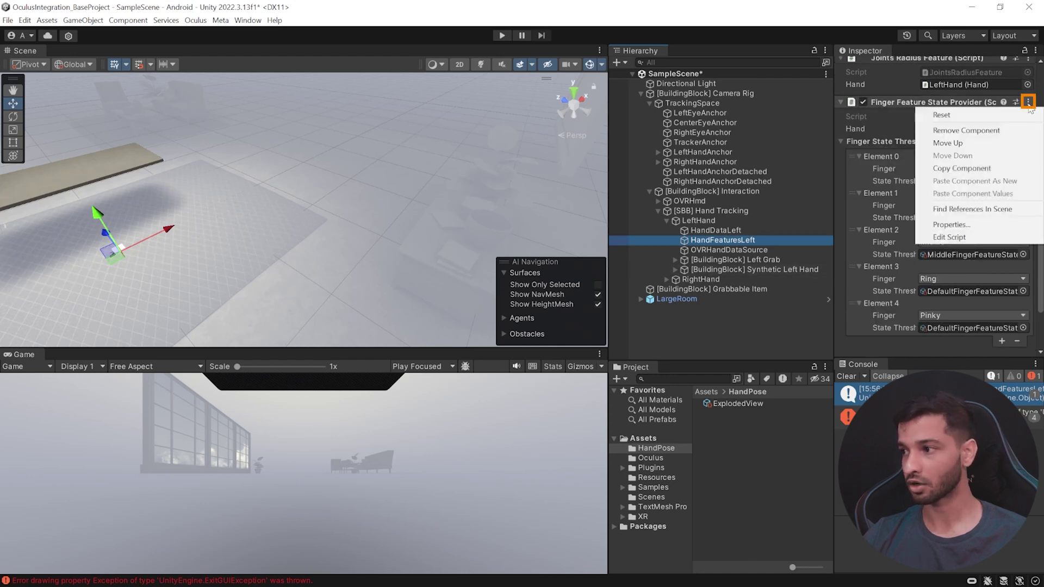
pyautogui.click(962, 168)
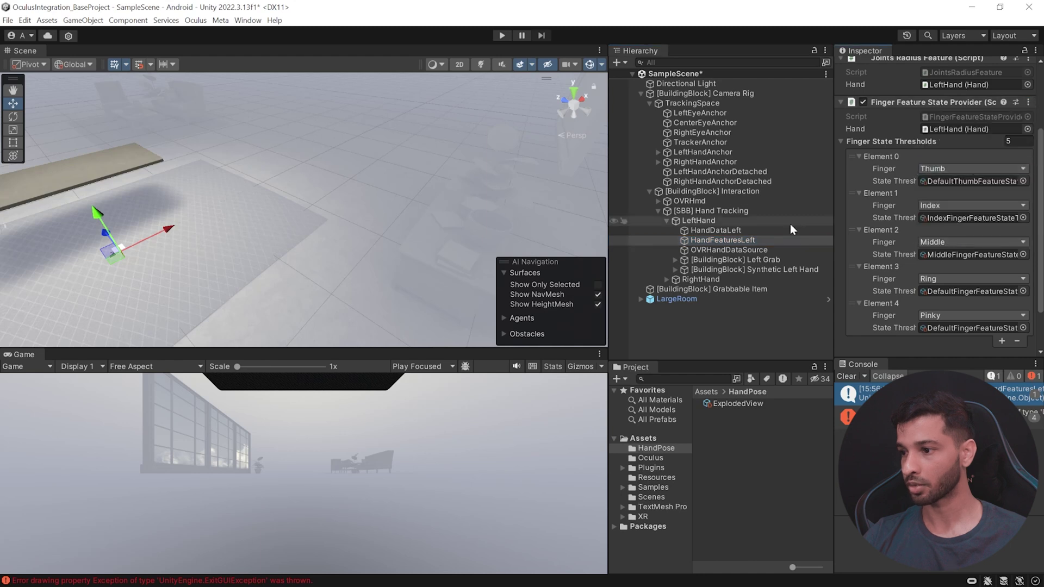
pyautogui.click(667, 279)
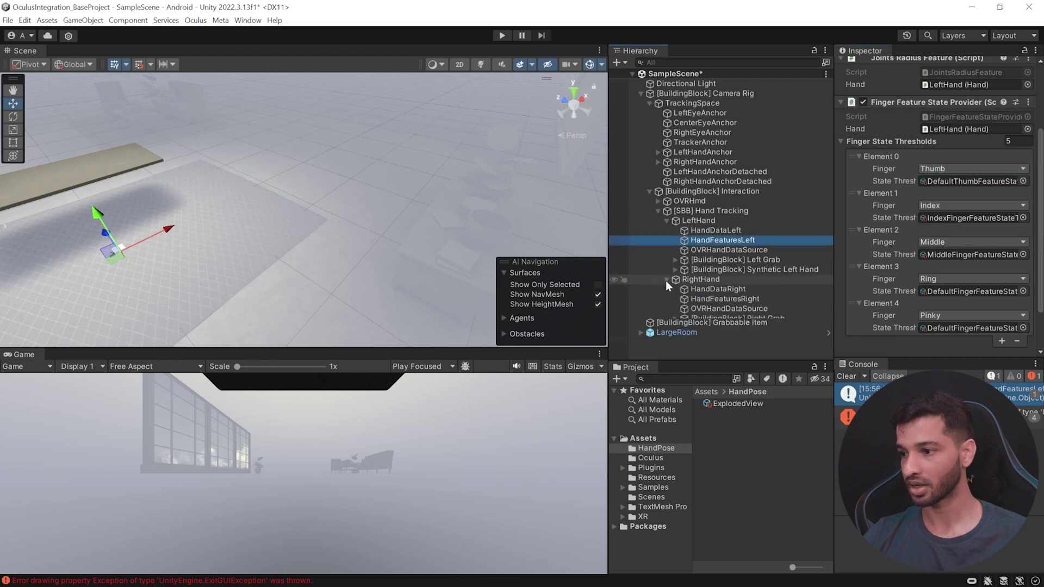
pyautogui.click(725, 298)
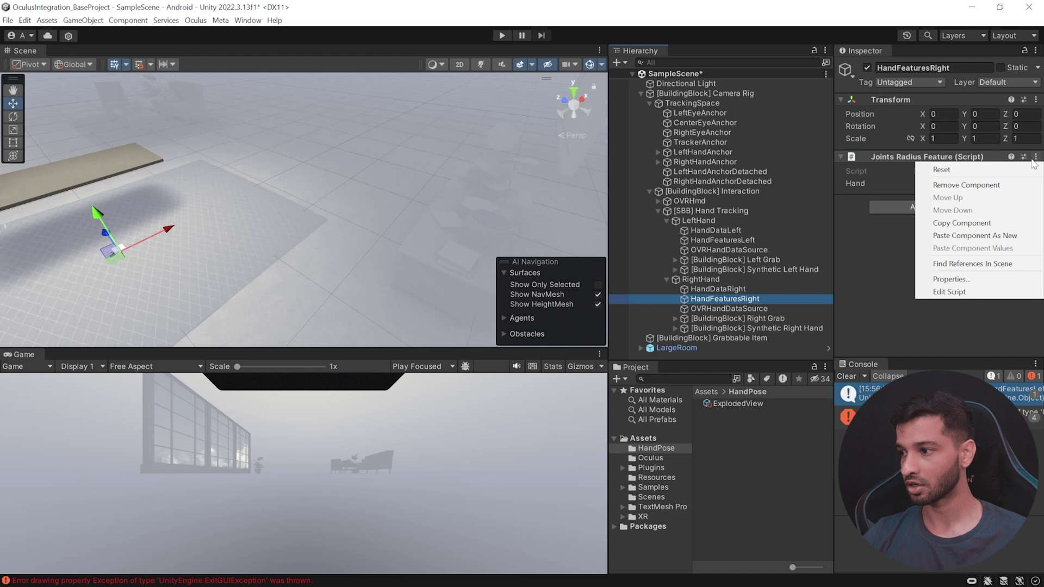
pyautogui.click(971, 236)
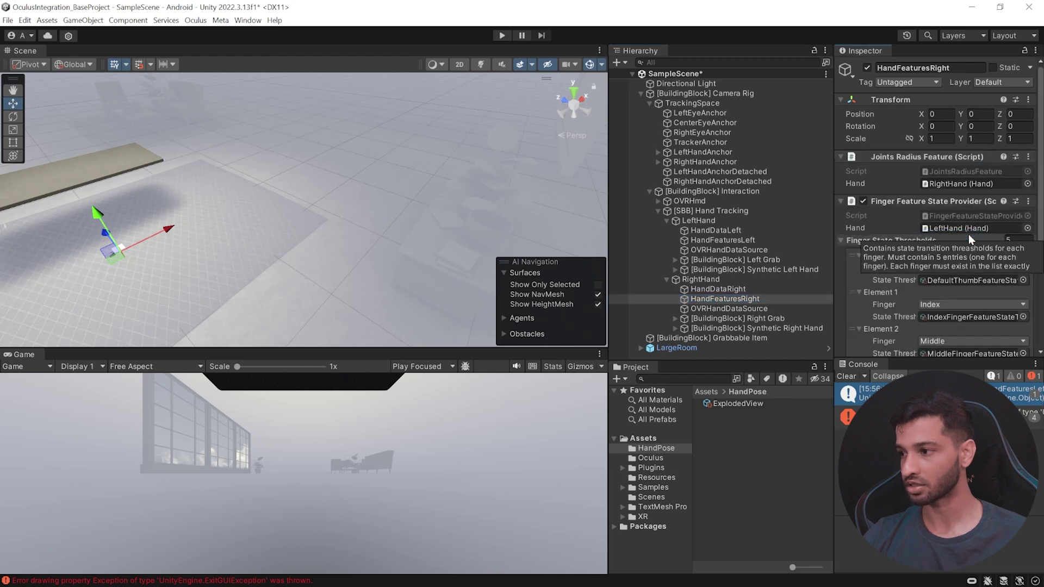
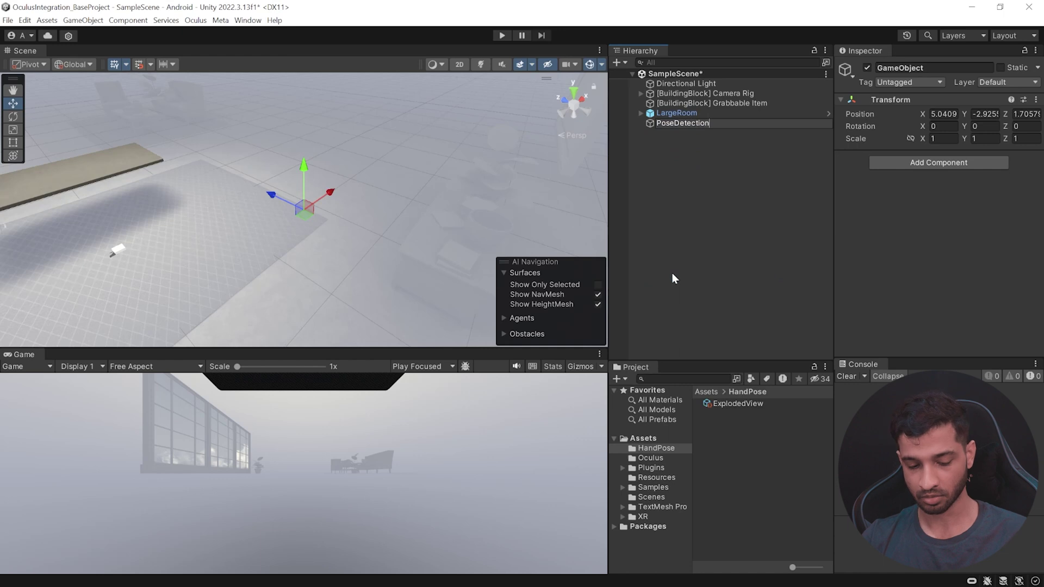
# Create an empty child object named LeftHandPose under PoseDetection
pyautogui.rightClick(666, 122)
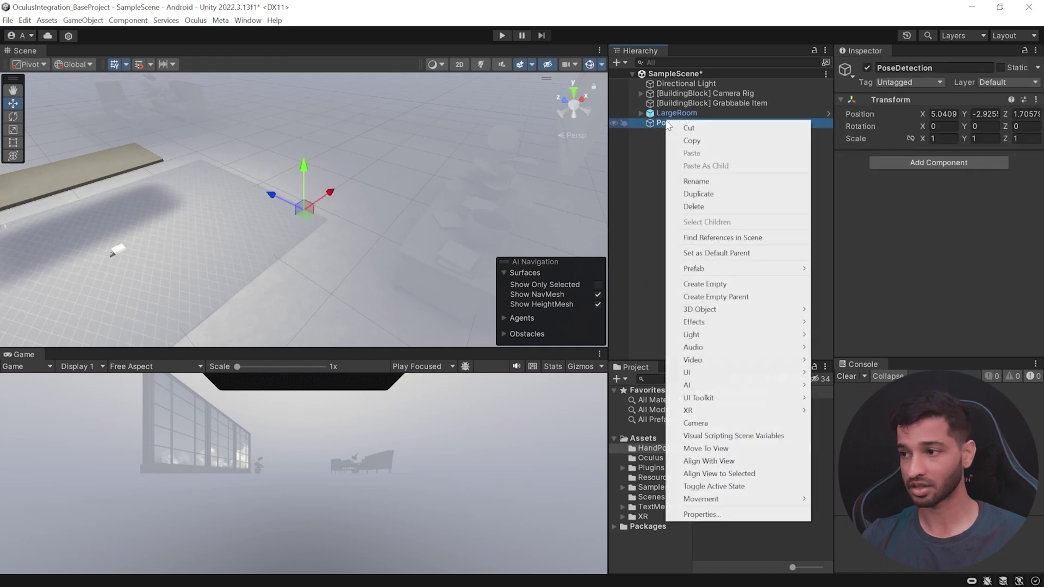
pyautogui.click(722, 285)
pyautogui.write('LeftHandPose')
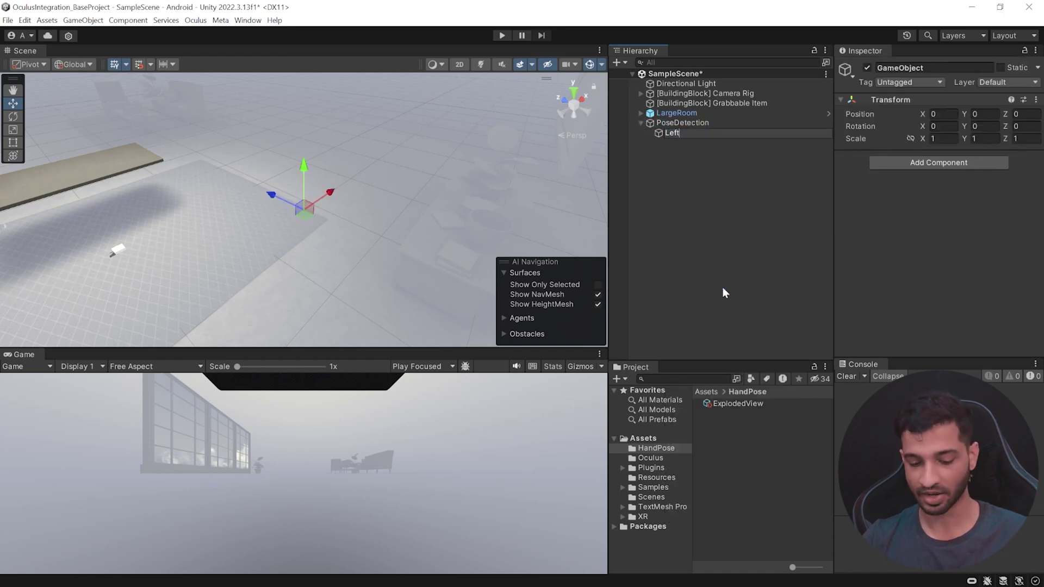
pyautogui.press('Return')
# Add the Hand Ref and Shape Recognizer Active State components to LeftHandPose
pyautogui.click(905, 164)
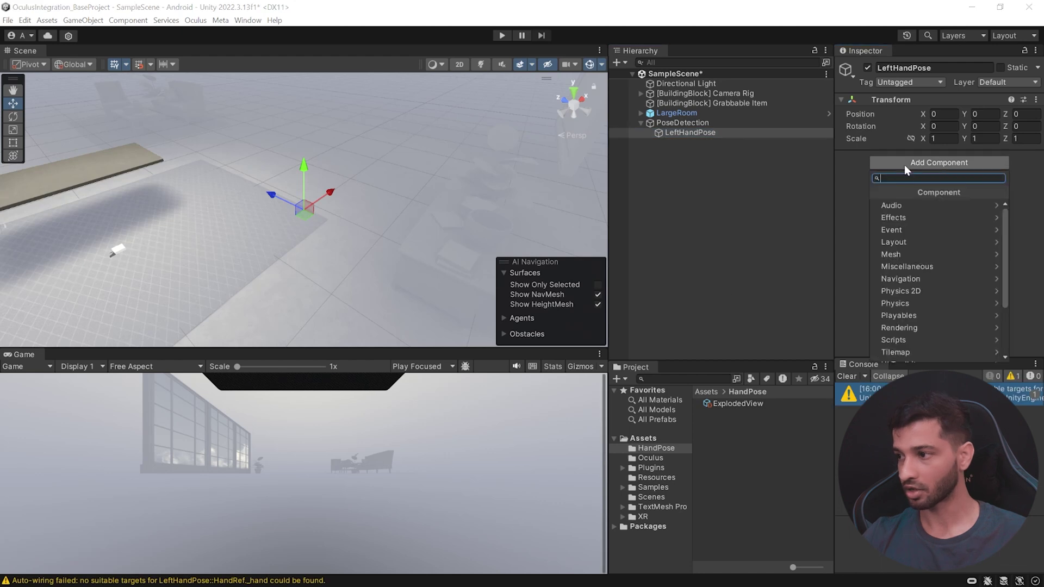
pyautogui.write('handre')
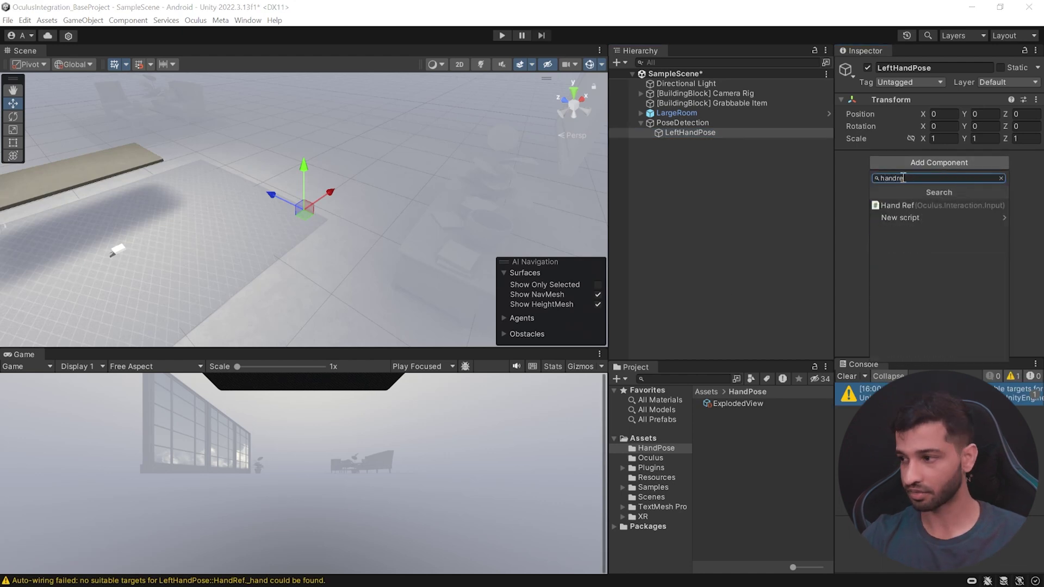
pyautogui.click(891, 205)
pyautogui.click(894, 209)
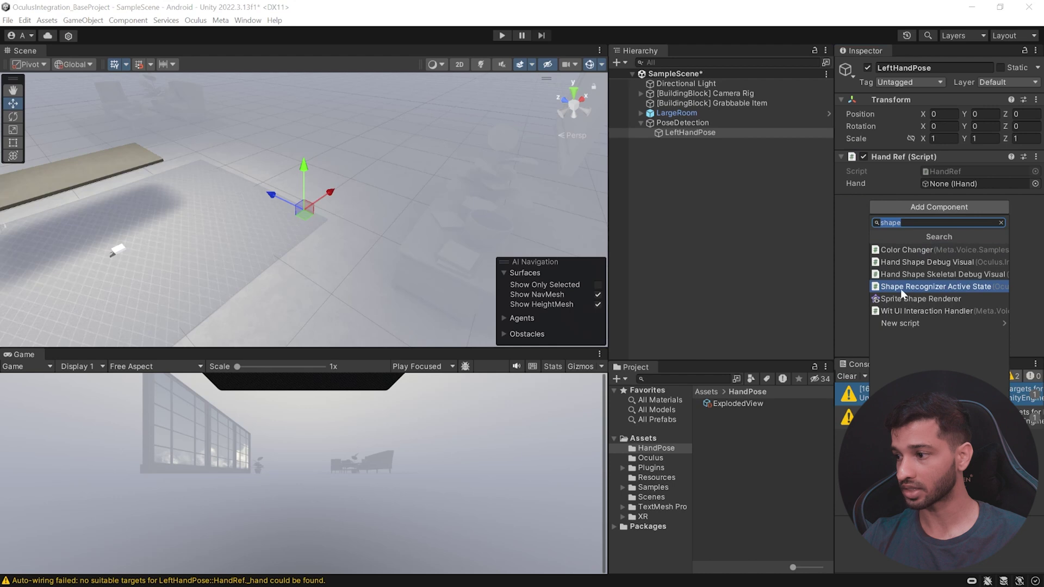
pyautogui.click(984, 292)
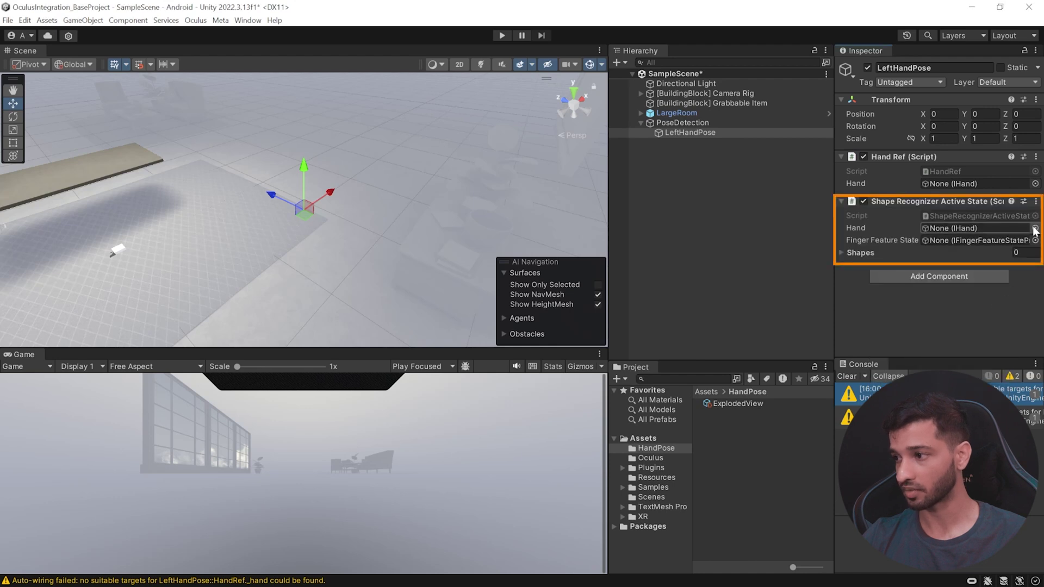
# Assign LeftHand to the Hand Ref, and link that Hand Ref and HandFeaturesLeft to the Shape Recognizer Active State
pyautogui.click(640, 93)
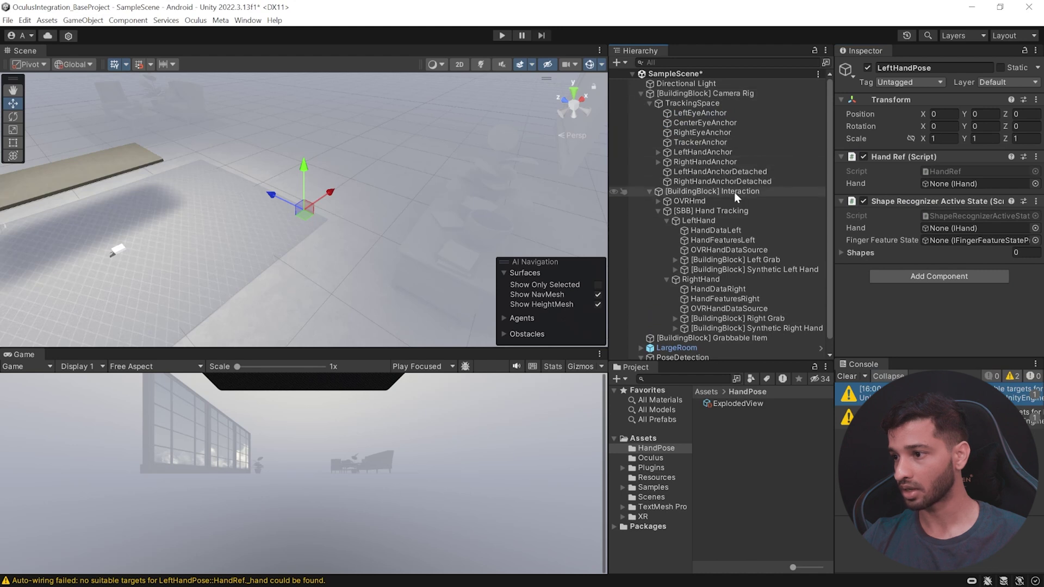
pyautogui.click(697, 221)
pyautogui.moveTo(698, 220); pyautogui.dragTo(954, 186)
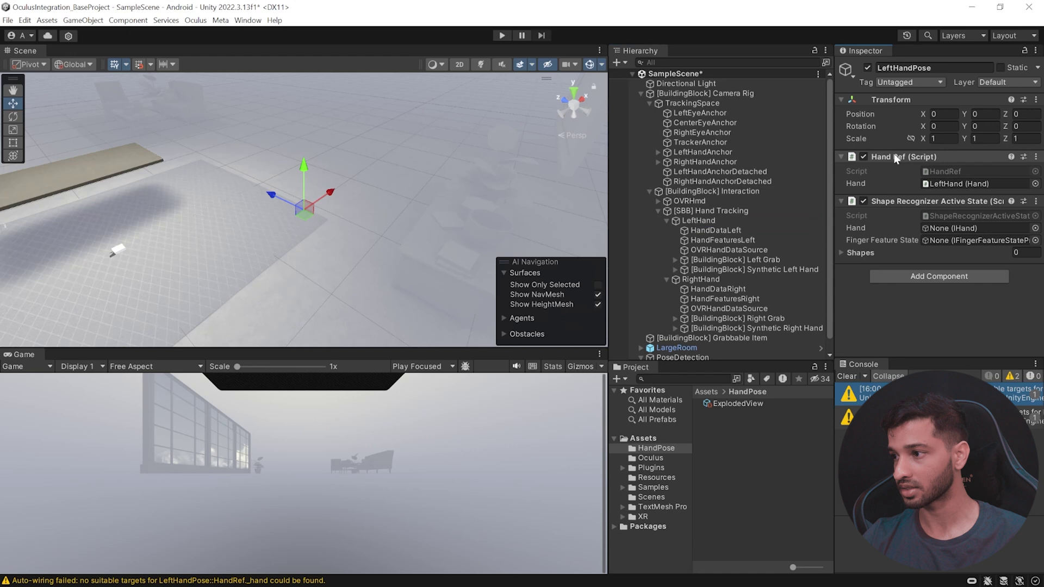
pyautogui.moveTo(887, 212); pyautogui.dragTo(955, 229)
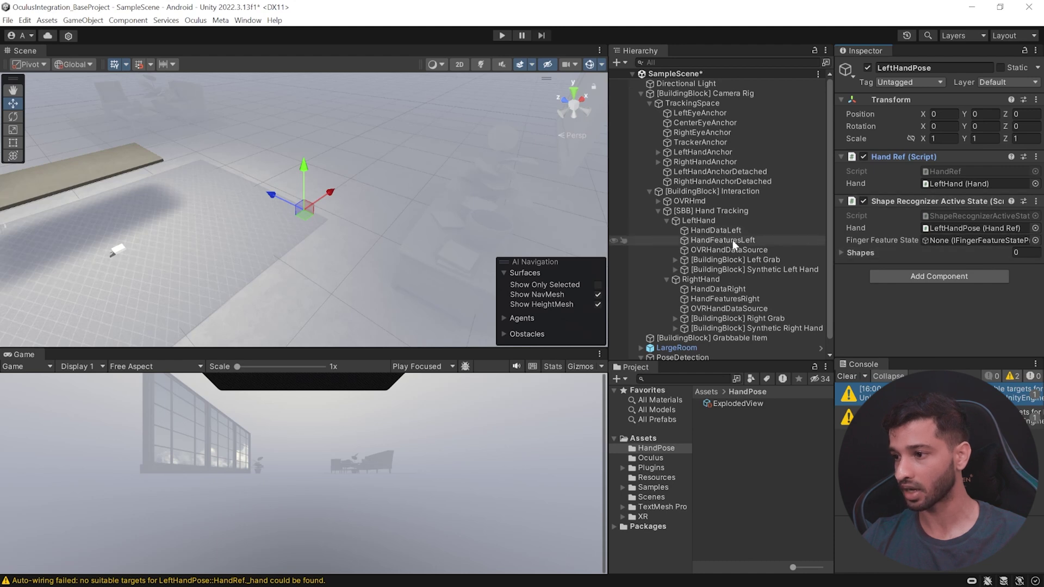
pyautogui.moveTo(724, 242); pyautogui.dragTo(973, 244)
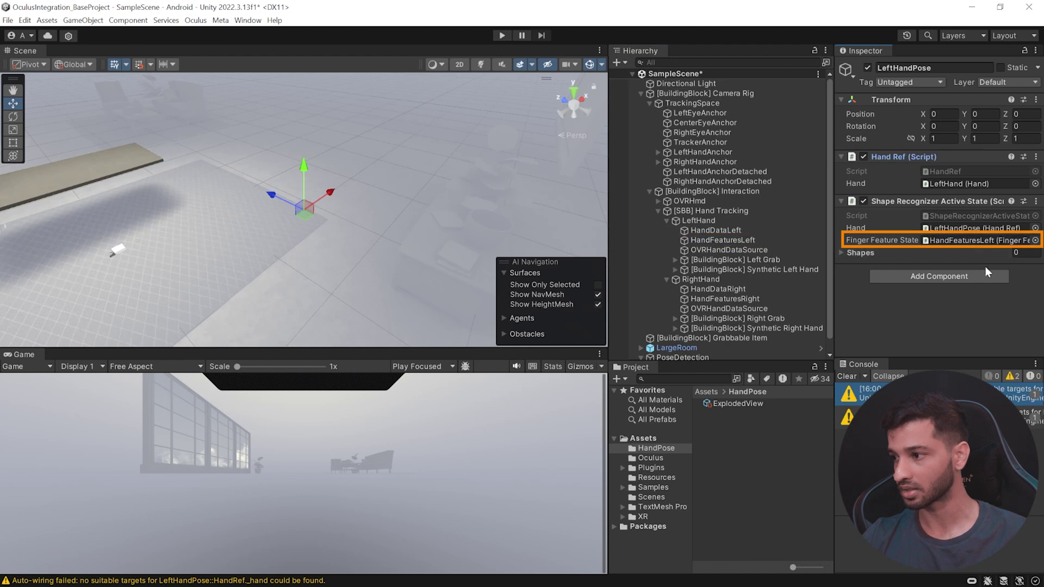
# Add one entry to the recognizer's Shapes list and assign the ExplodedView shape to it
pyautogui.click(840, 253)
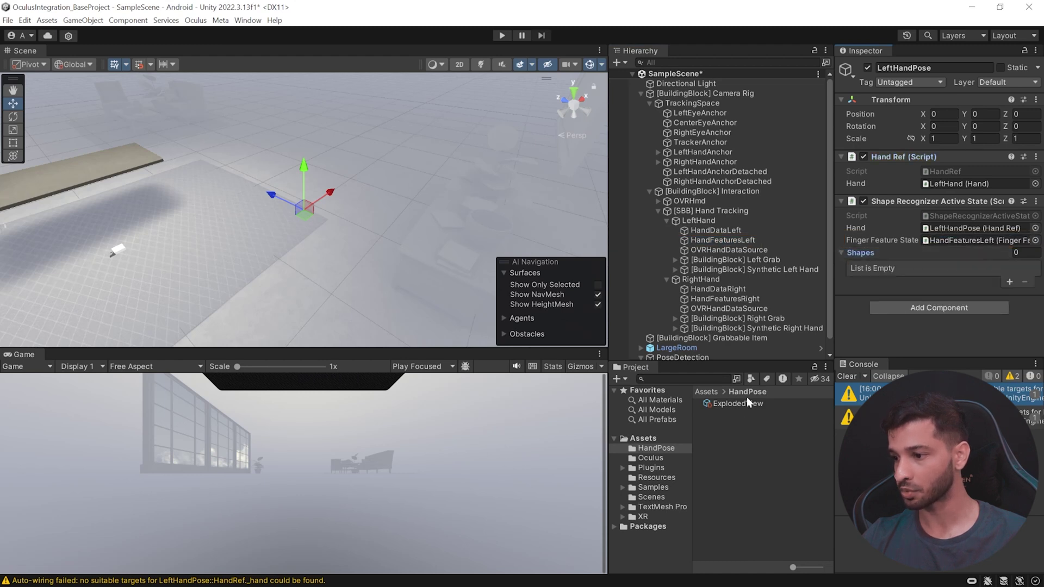
pyautogui.click(1009, 282)
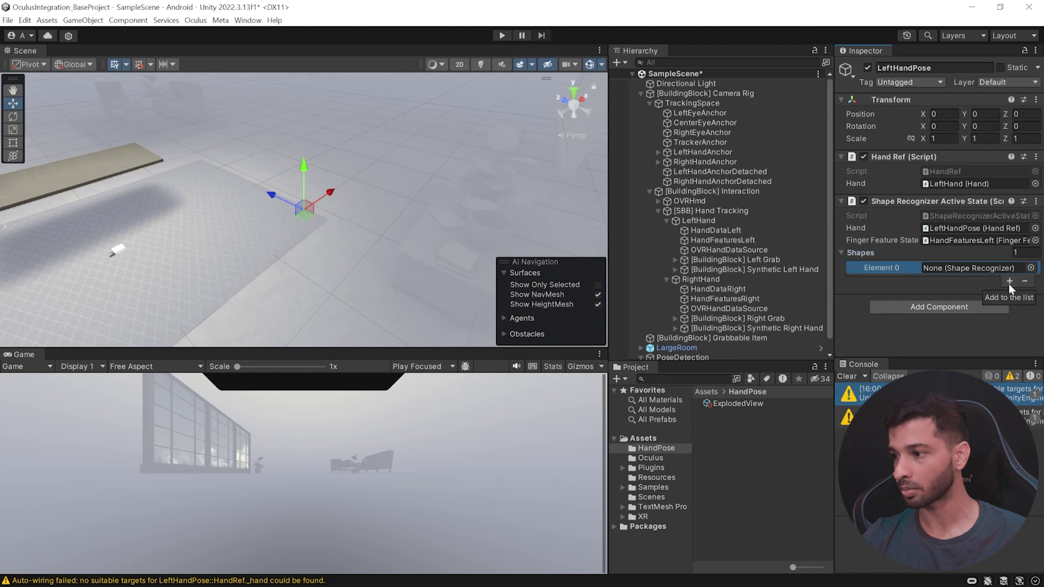
pyautogui.moveTo(733, 402); pyautogui.dragTo(972, 275)
# Search the project for "handshape" and place the HandShapeDebugVisual prefab in the scene below LargeRoom
pyautogui.click(683, 379)
pyautogui.write('handshape')
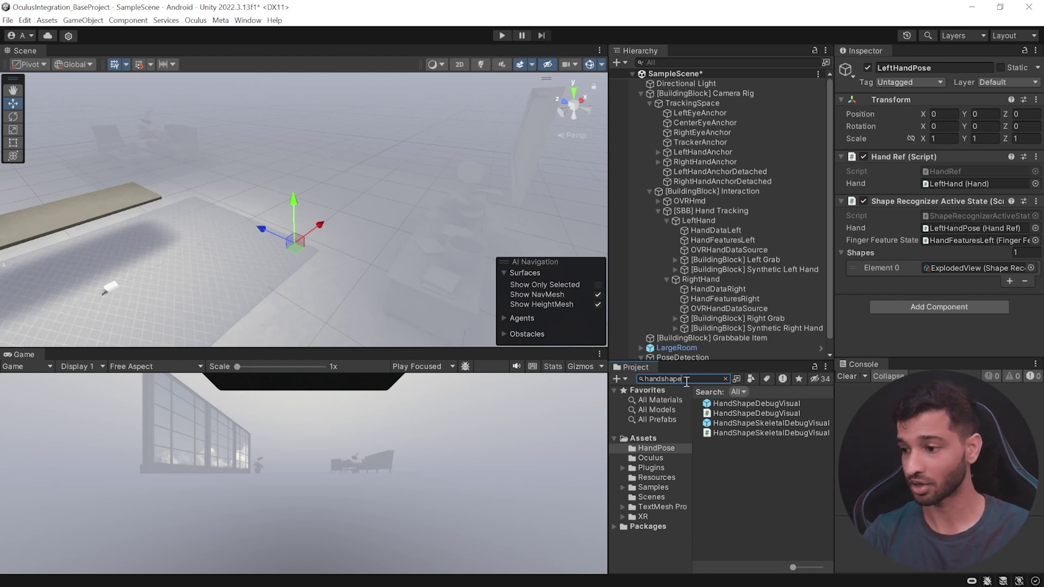
pyautogui.click(751, 404)
pyautogui.moveTo(711, 380); pyautogui.dragTo(684, 338)
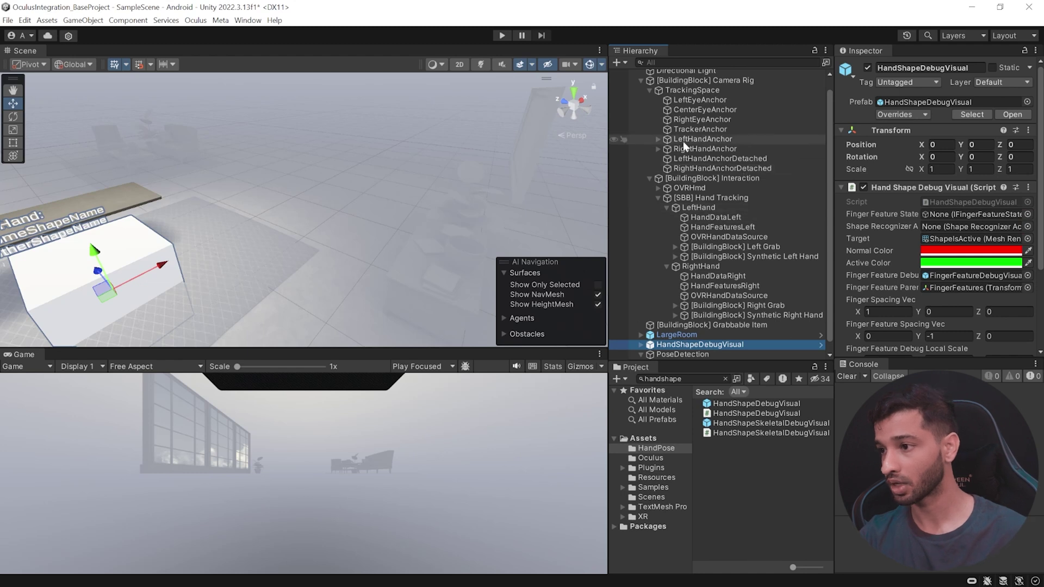
# Assign HandFeaturesLeft and LeftHandPose as the finger feature state provider and shape recognizer of the Hand Shape Debug Visual component
pyautogui.moveTo(707, 227); pyautogui.dragTo(927, 219)
pyautogui.scroll(-1, 761, 241)
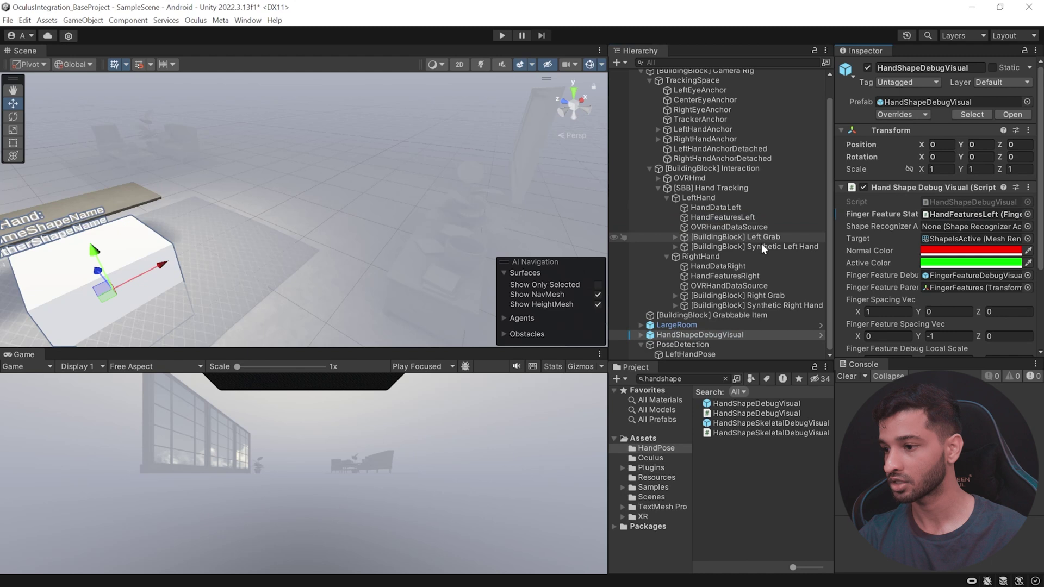
pyautogui.moveTo(689, 354); pyautogui.dragTo(948, 224)
# Assign LeftHandPose as the Hand Shape Skeletal Debug Visual's shape recognizer and locate its finger feature debug prefab in the project
pyautogui.scroll(-4, 948, 224)
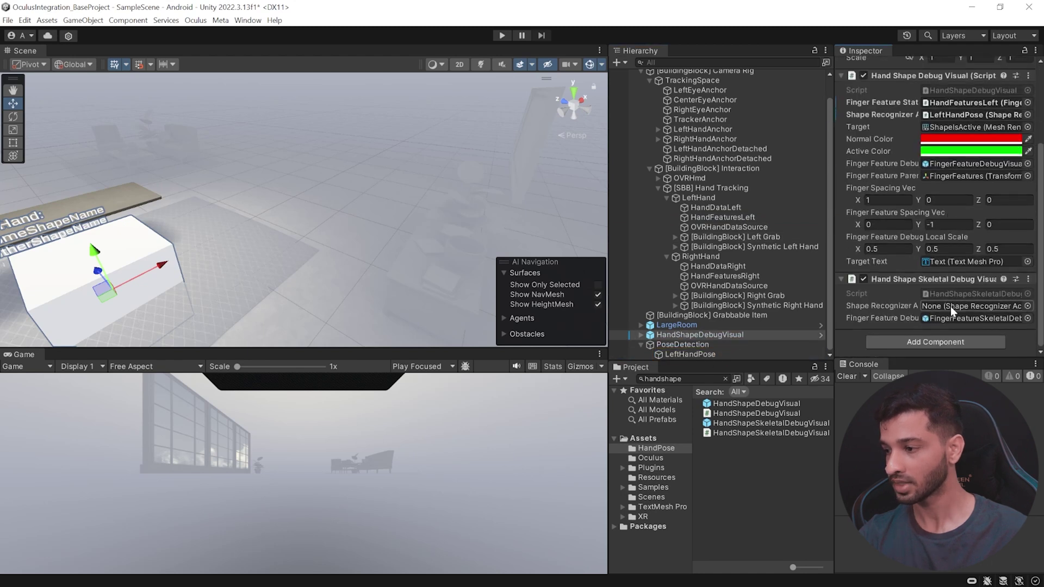
pyautogui.moveTo(712, 353); pyautogui.dragTo(958, 308)
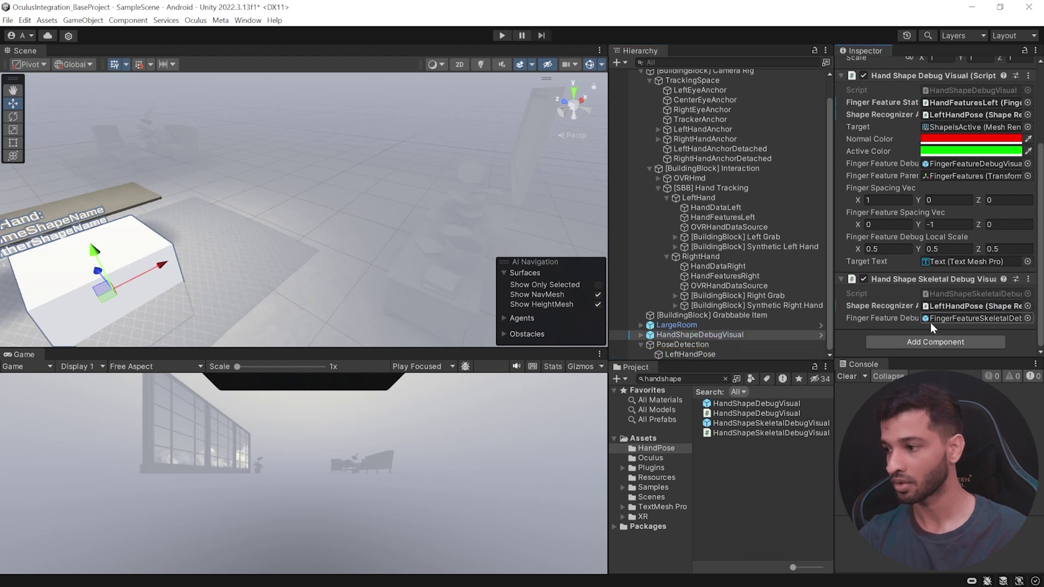
pyautogui.click(961, 318)
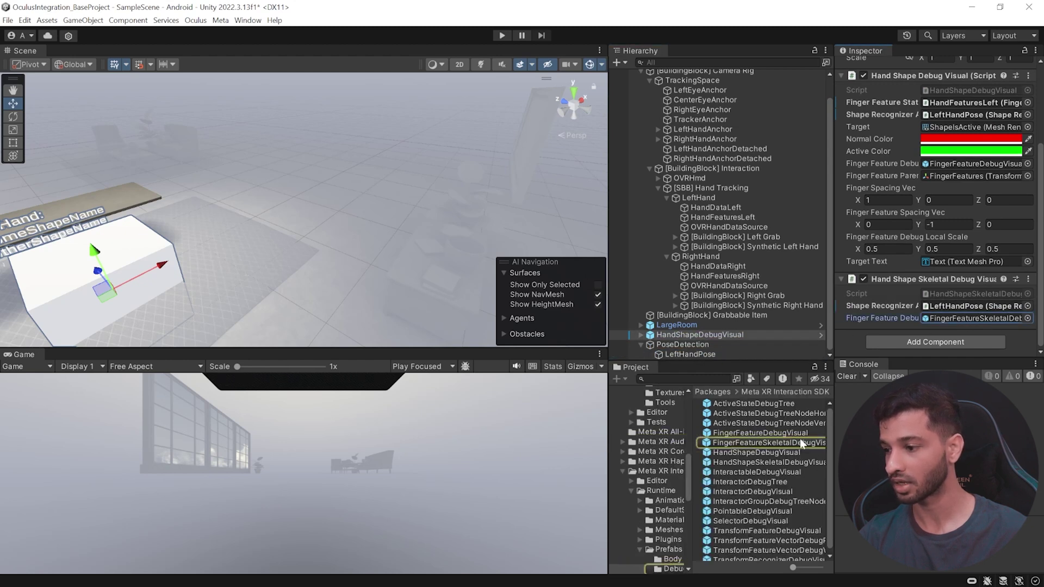
# Place the FingerFeatureSkeletalDebugVisual prefab in the scene below HandShapeDebugVisual and assign HandFeaturesLeft as its finger feature state provider
pyautogui.moveTo(803, 441); pyautogui.dragTo(682, 337)
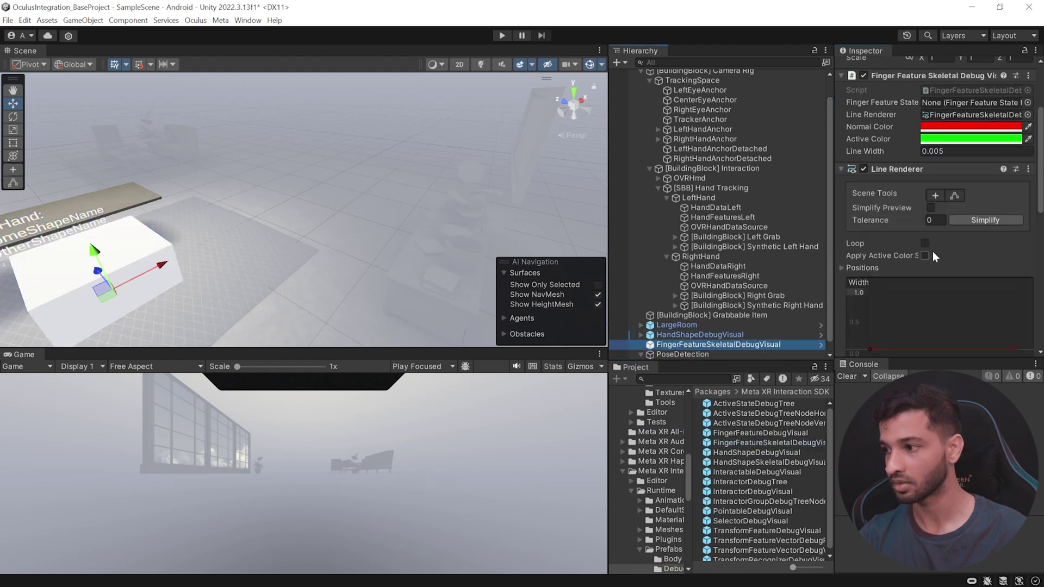
pyautogui.scroll(2, 947, 218)
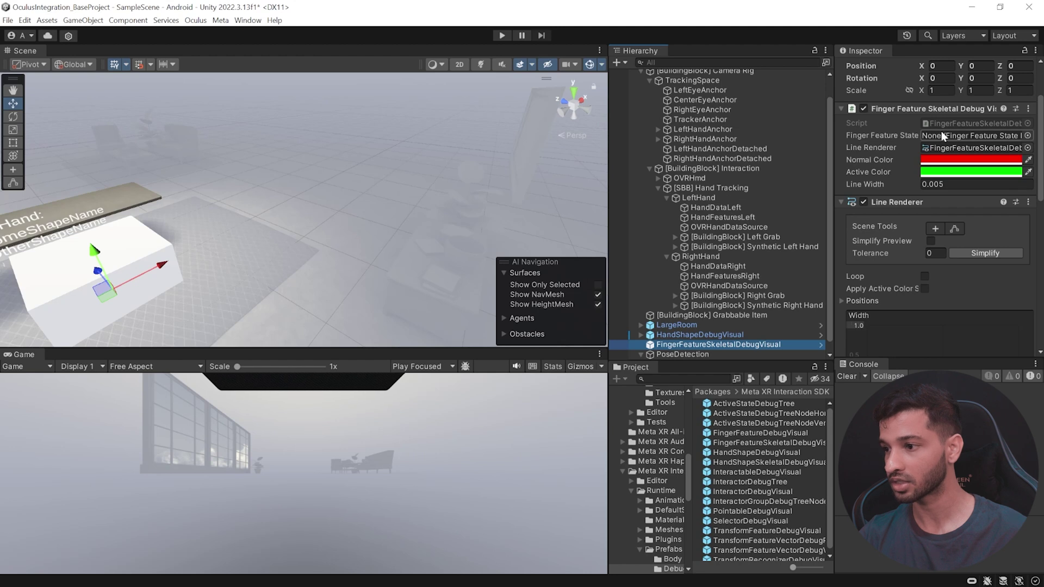
pyautogui.moveTo(725, 224); pyautogui.dragTo(945, 142)
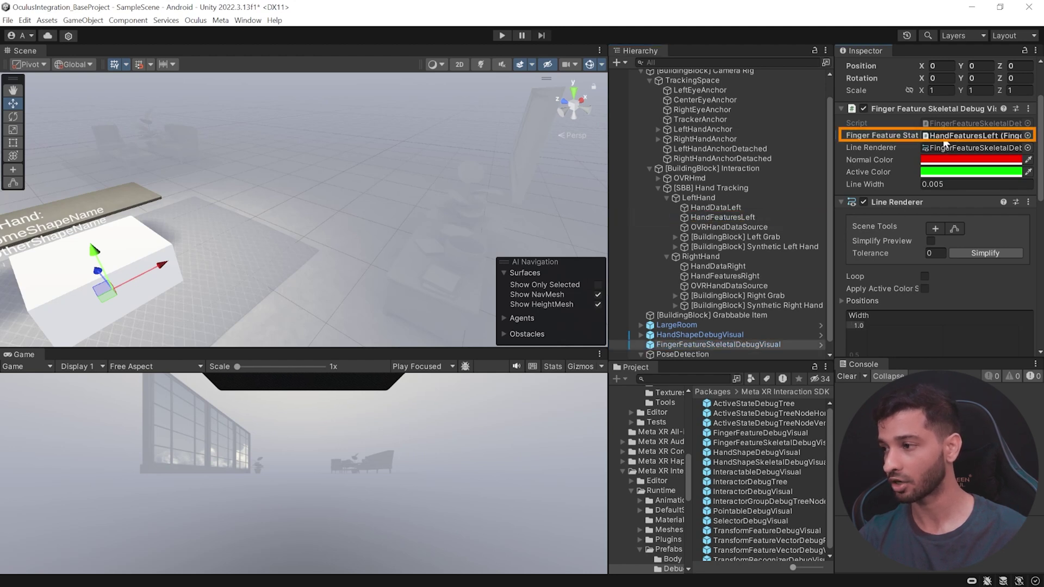
# Assign the scene's FingerFeatureSkeletalDebugVisual object as the finger feature debug visual of HandShapeDebugVisual's Hand Shape Skeletal Debug Visual component
pyautogui.scroll(2, 716, 263)
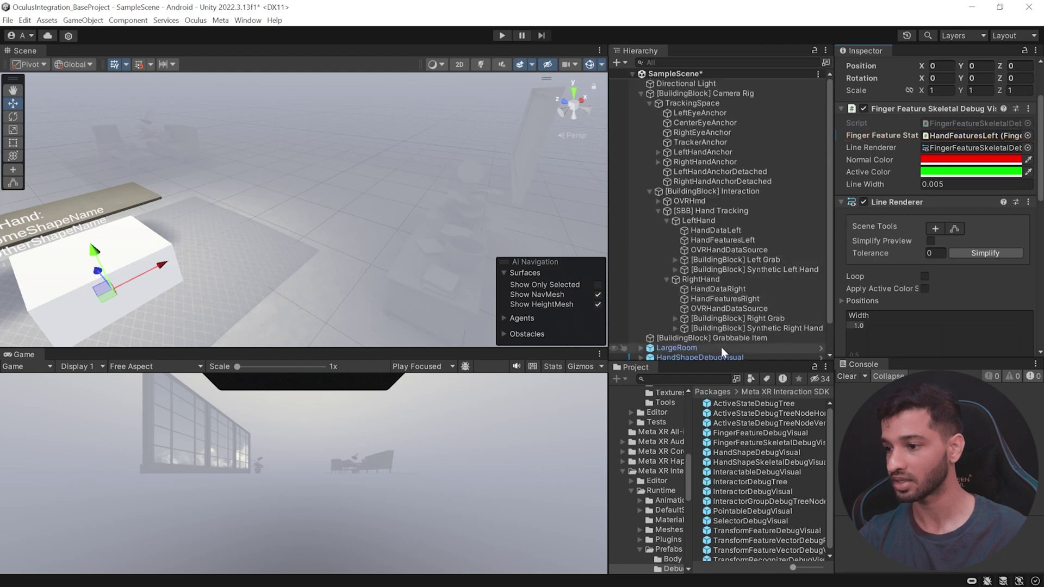
pyautogui.scroll(-1, 721, 347)
pyautogui.click(708, 325)
pyautogui.scroll(-1, 931, 212)
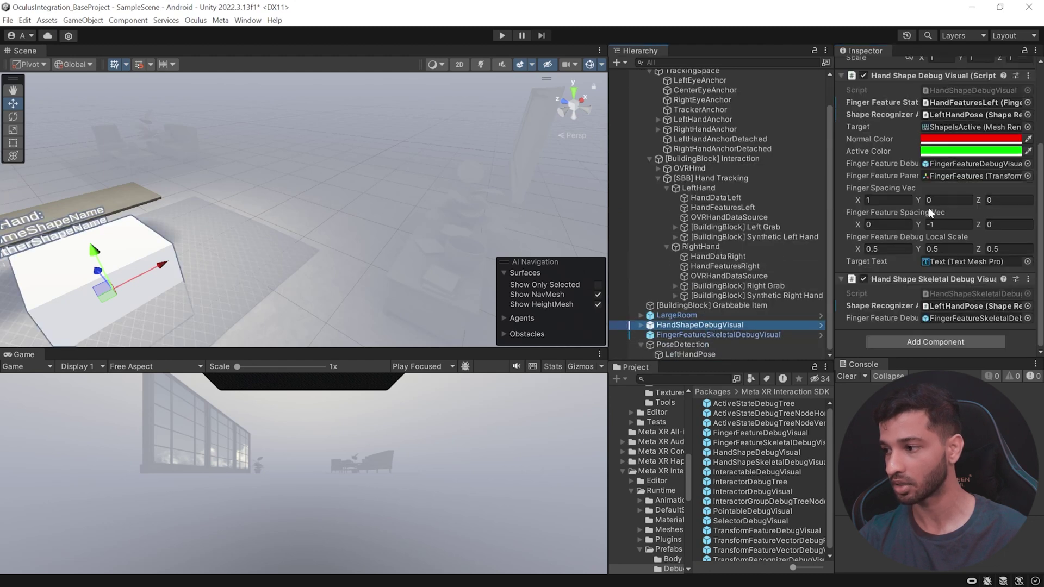
pyautogui.click(946, 318)
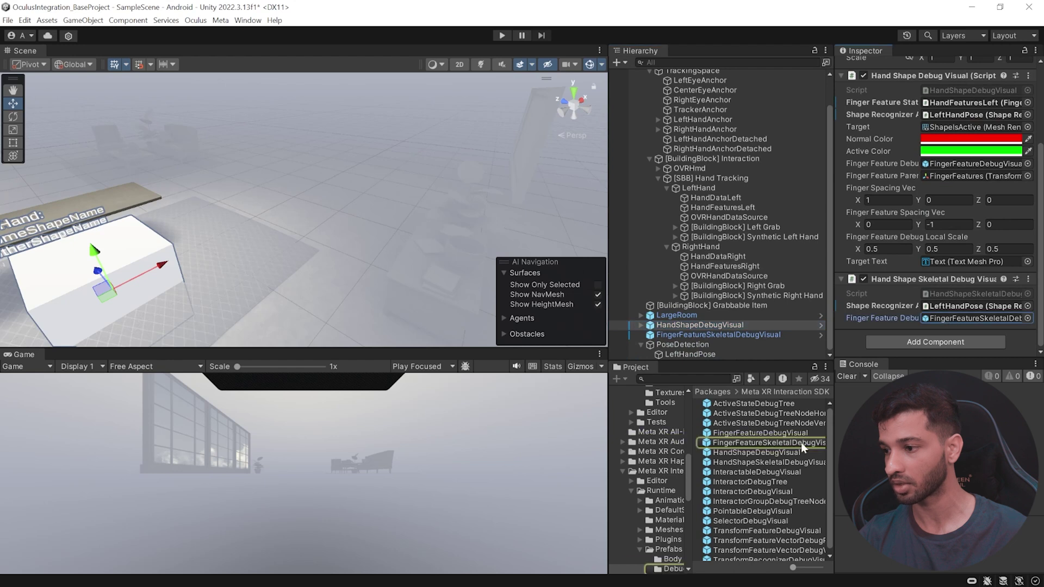
pyautogui.moveTo(773, 335); pyautogui.dragTo(950, 319)
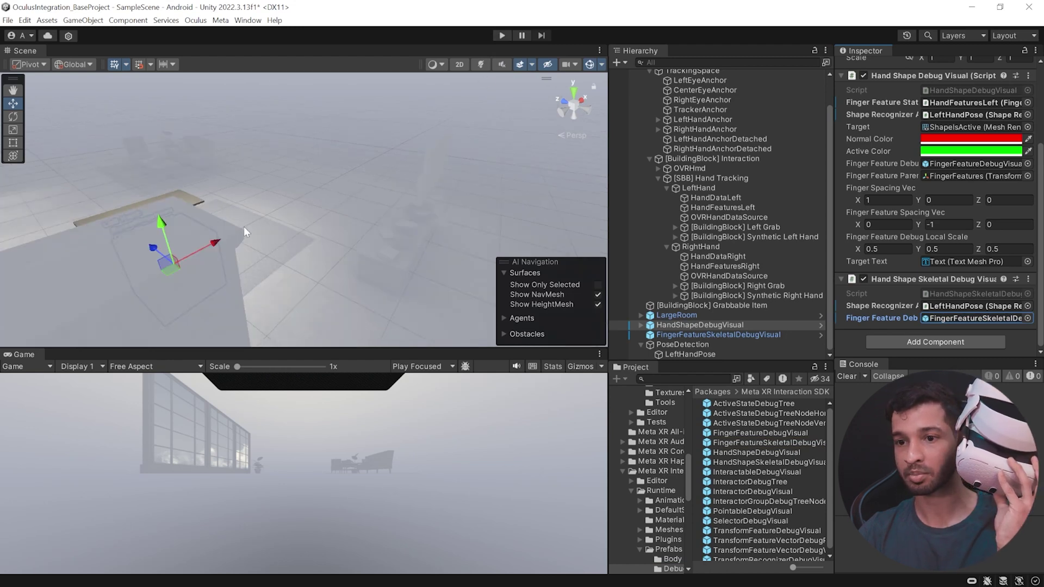
# Move HandShapeDebugVisual beyond the tabletop into the game camera's view and run the scene to test the pose
pyautogui.moveTo(164, 243); pyautogui.dragTo(81, 174)
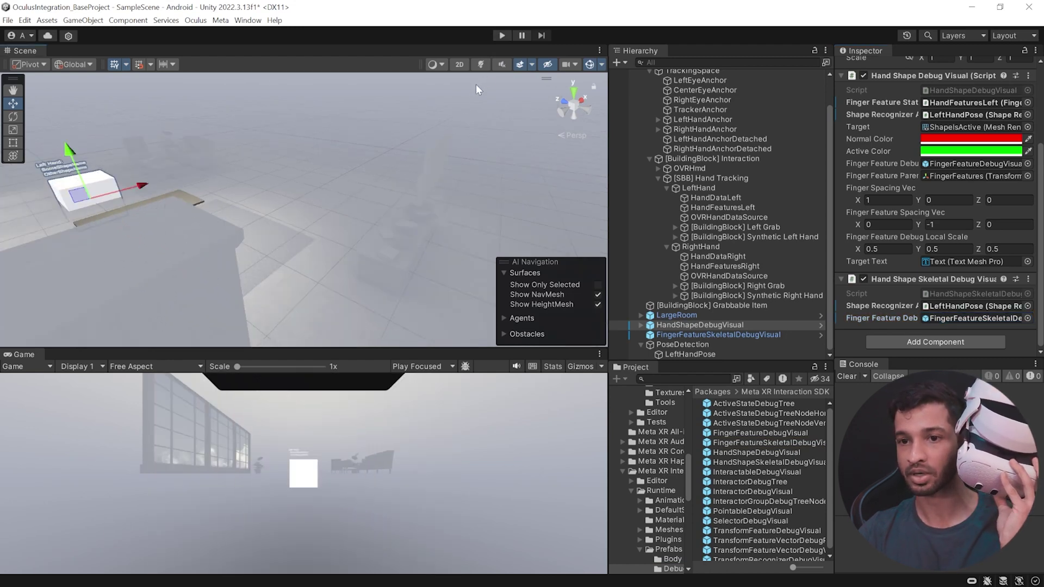
pyautogui.click(502, 35)
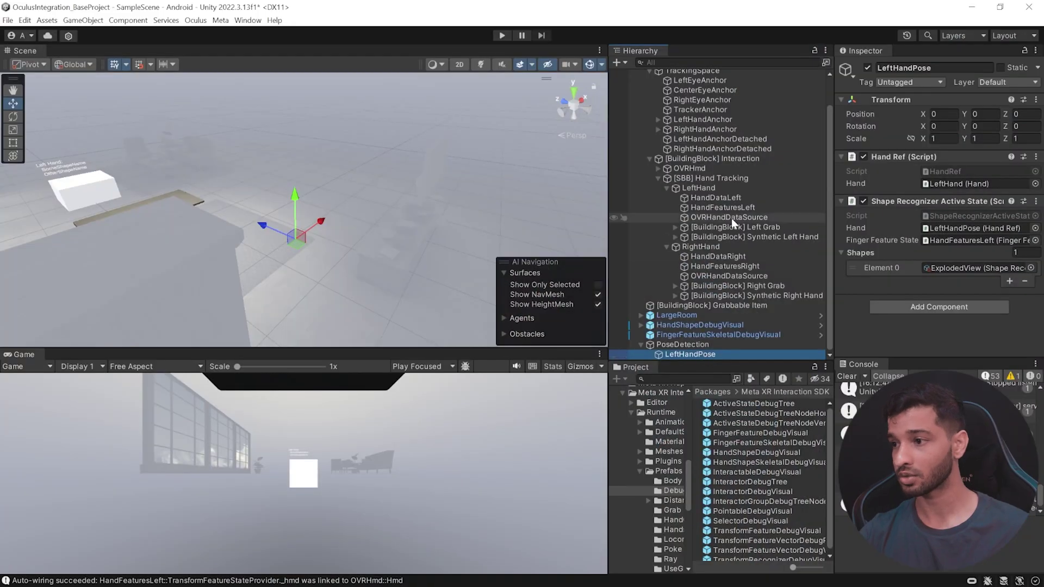
# Add a Transform Feature State Provider component to both HandFeaturesLeft and HandFeaturesRight
pyautogui.click(723, 208)
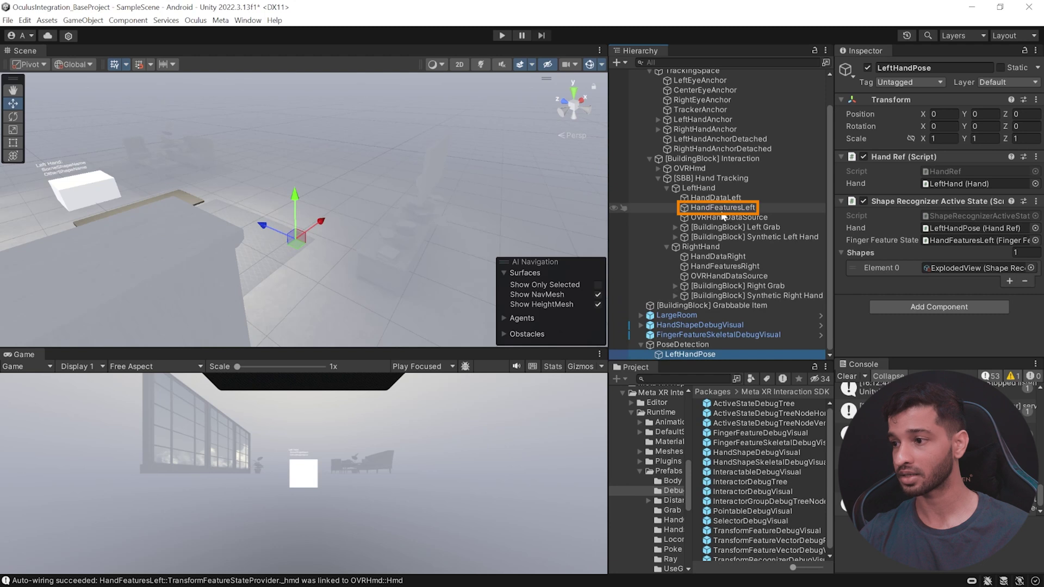
pyautogui.scroll(-5, 932, 243)
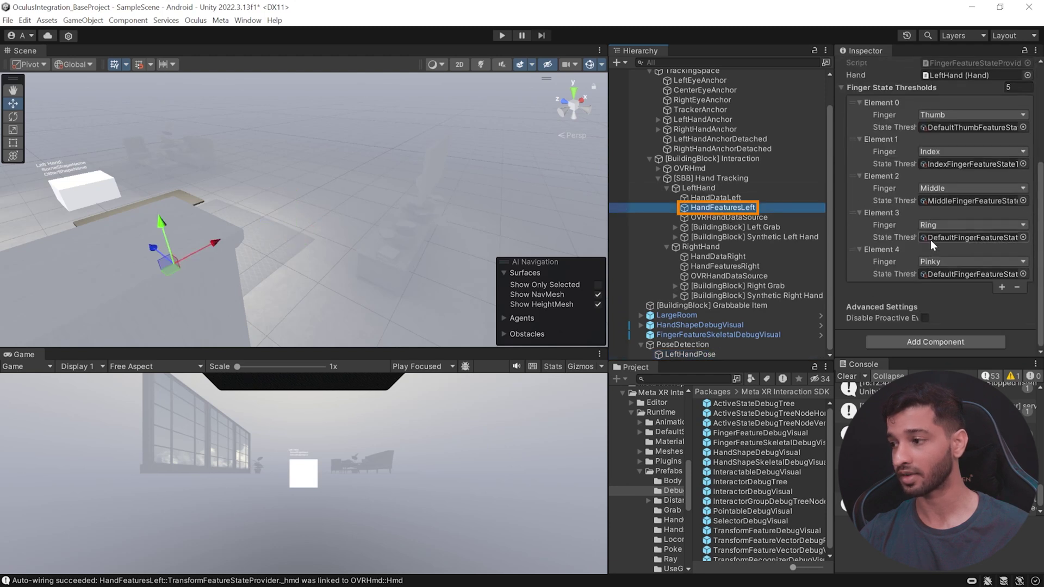
pyautogui.click(939, 341)
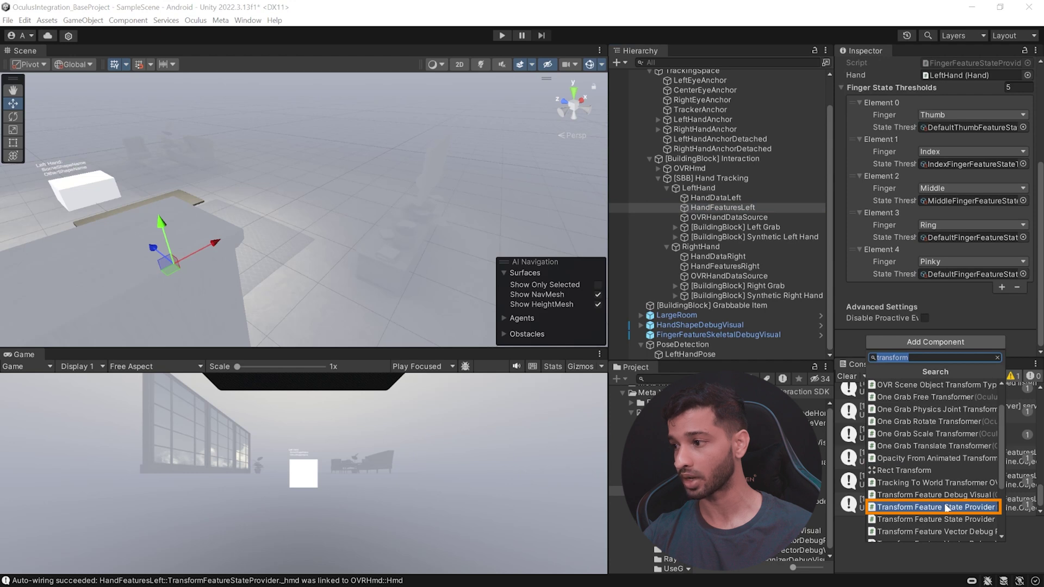
pyautogui.click(947, 508)
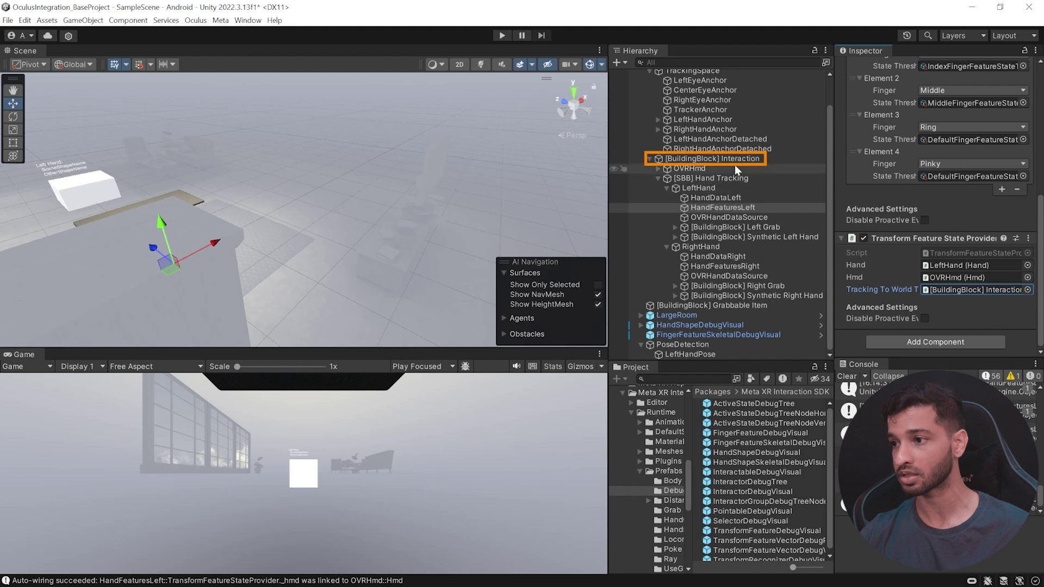
pyautogui.click(722, 267)
pyautogui.click(887, 341)
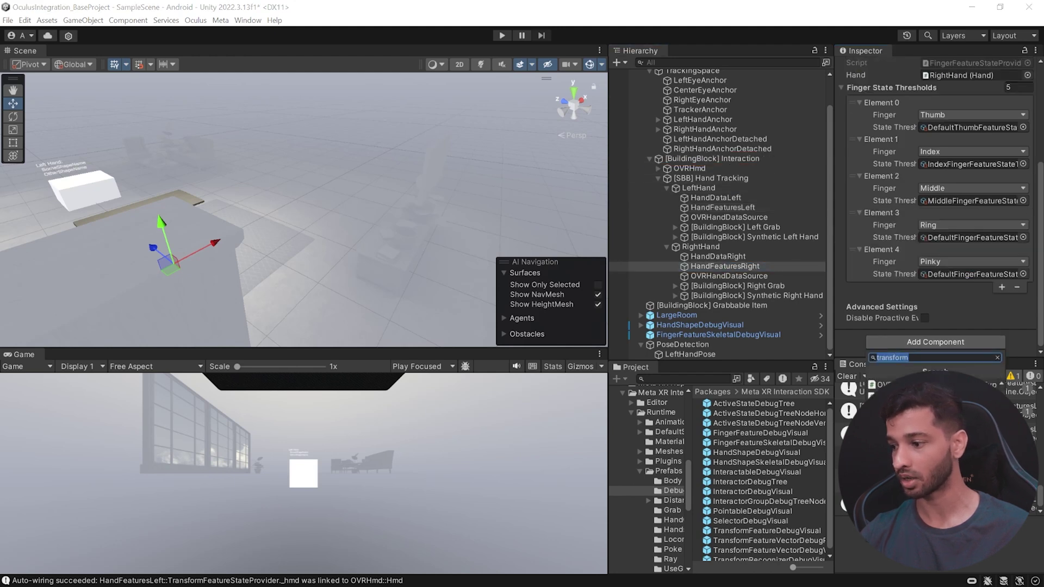
pyautogui.click(924, 384)
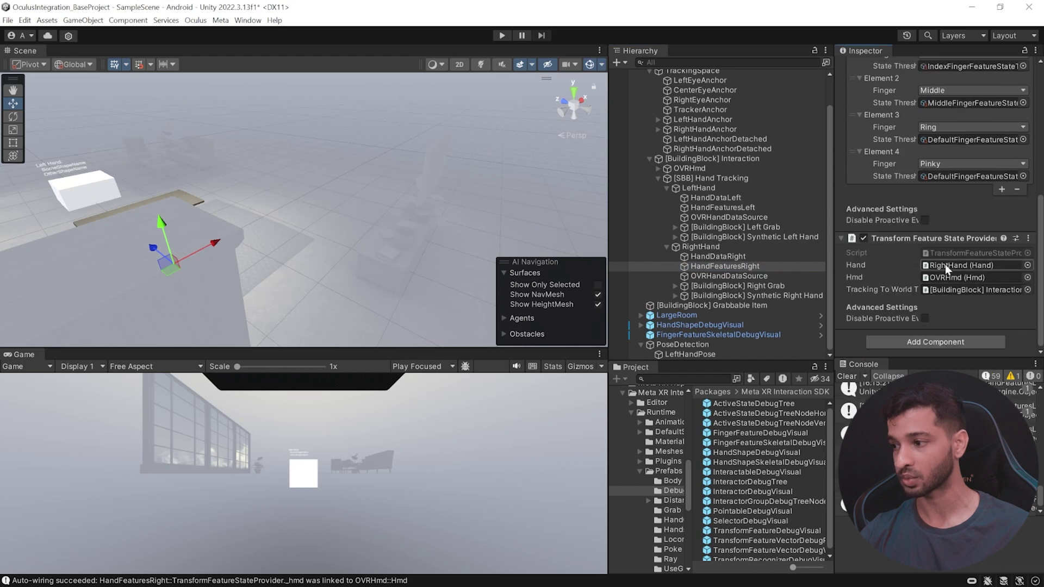
# Add a Transform Recognizer Active State to LeftHandPose, with its Hand Ref as the hand and HandFeaturesLeft as the transform feature state provider
pyautogui.click(691, 355)
pyautogui.click(917, 308)
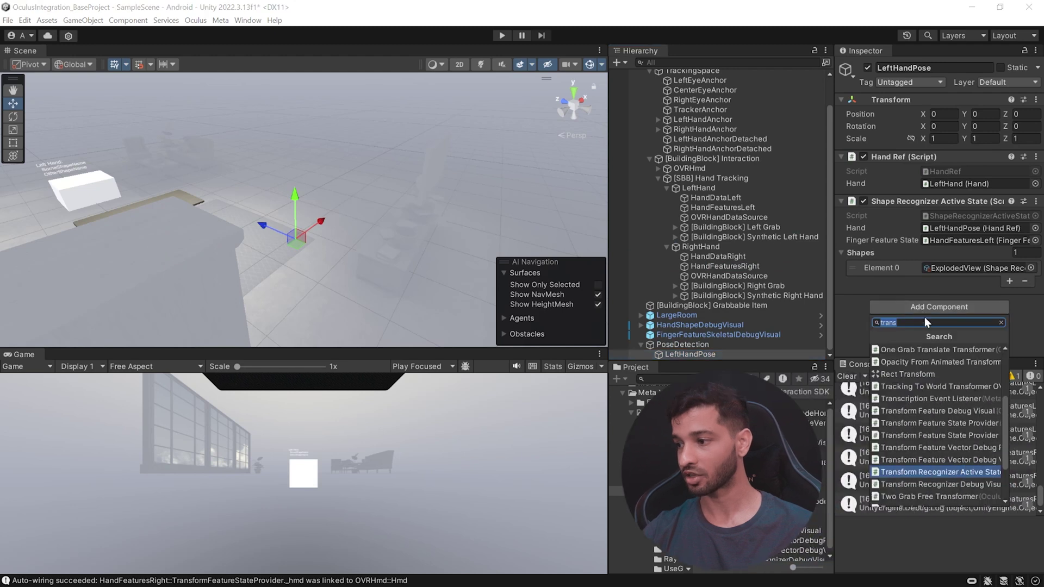
pyautogui.click(954, 475)
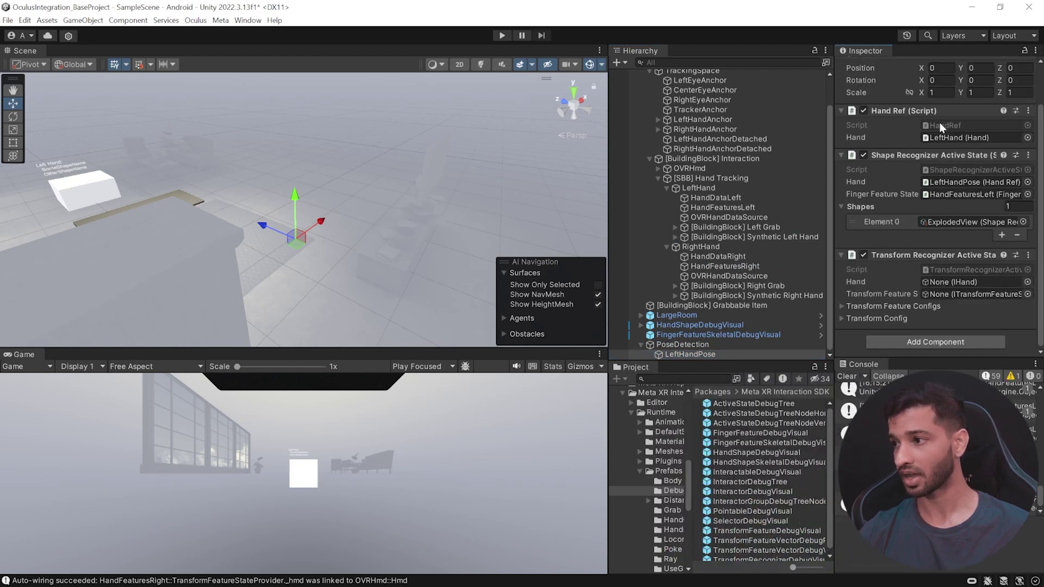
pyautogui.moveTo(891, 111); pyautogui.dragTo(951, 286)
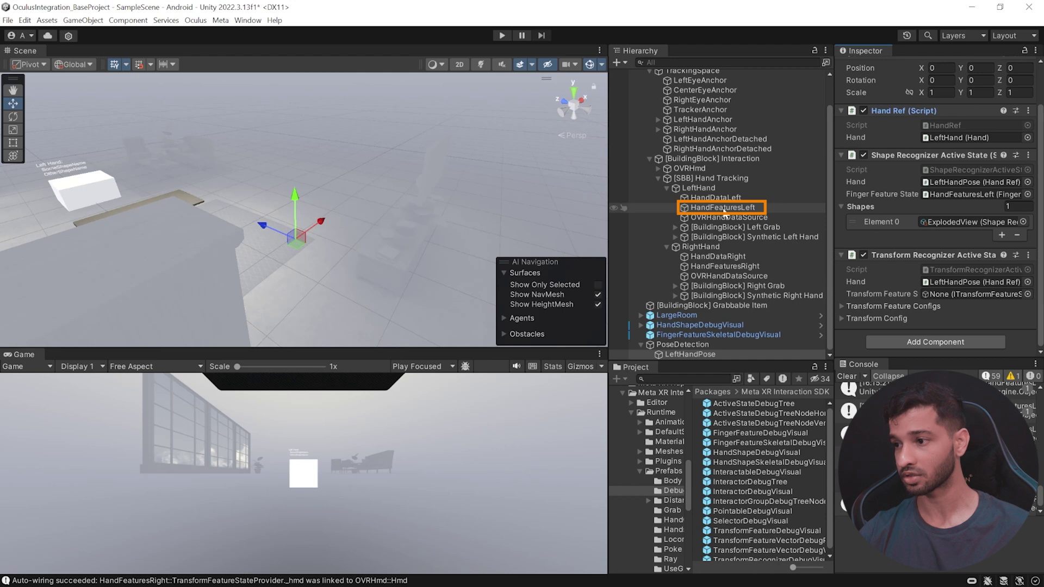
pyautogui.click(726, 210)
pyautogui.moveTo(726, 210); pyautogui.dragTo(977, 295)
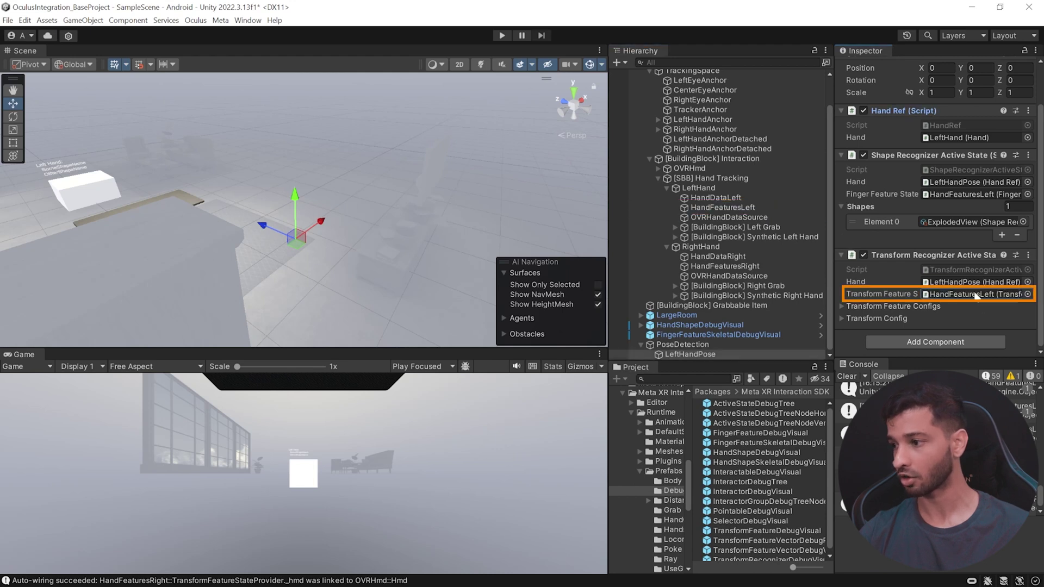
# Set the Transform Feature Configs of LeftHandPose's transform recognizer to Palm Away From Face
pyautogui.click(843, 305)
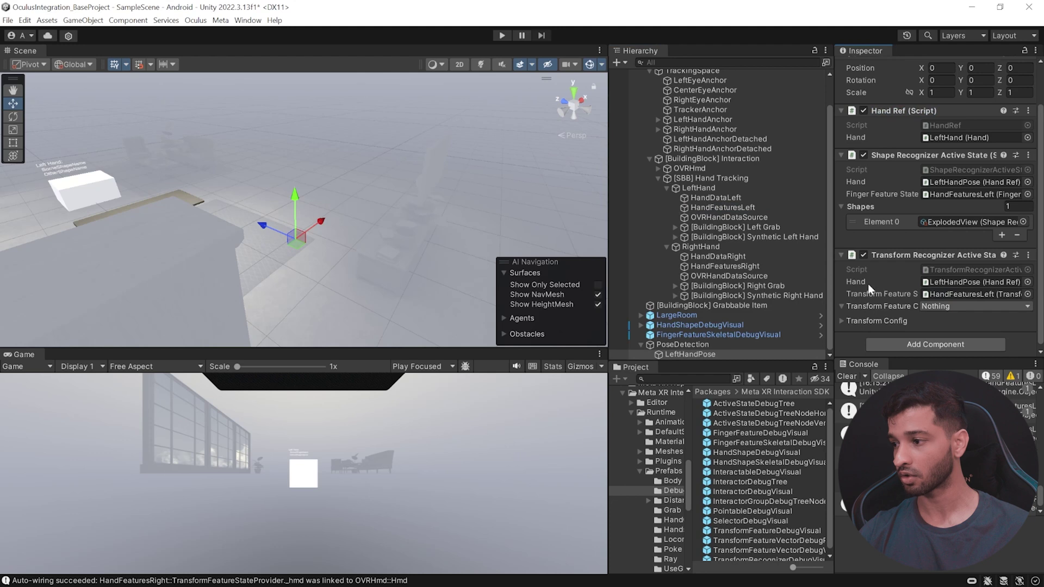
pyautogui.click(949, 302)
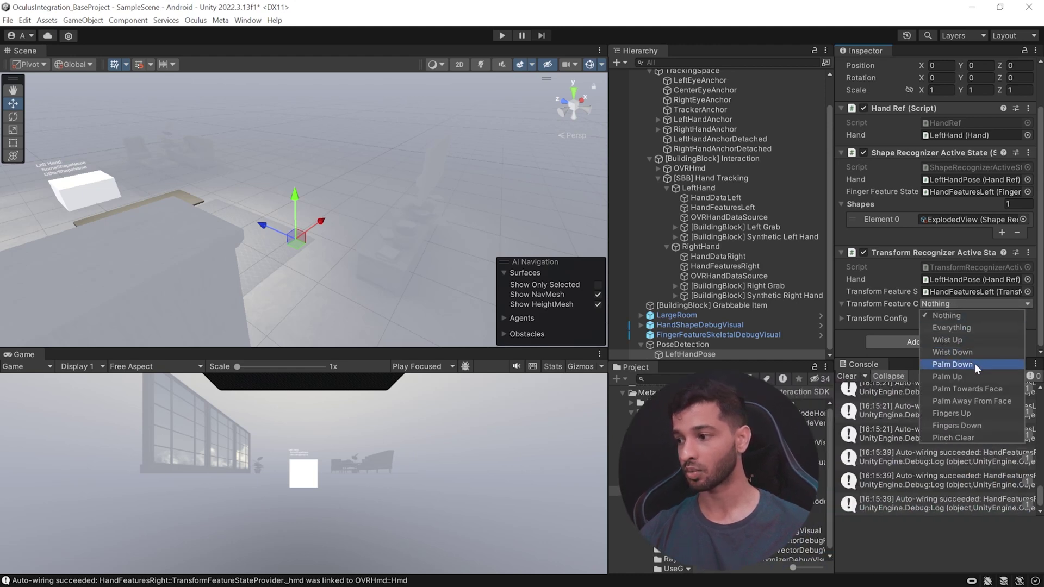
pyautogui.click(974, 402)
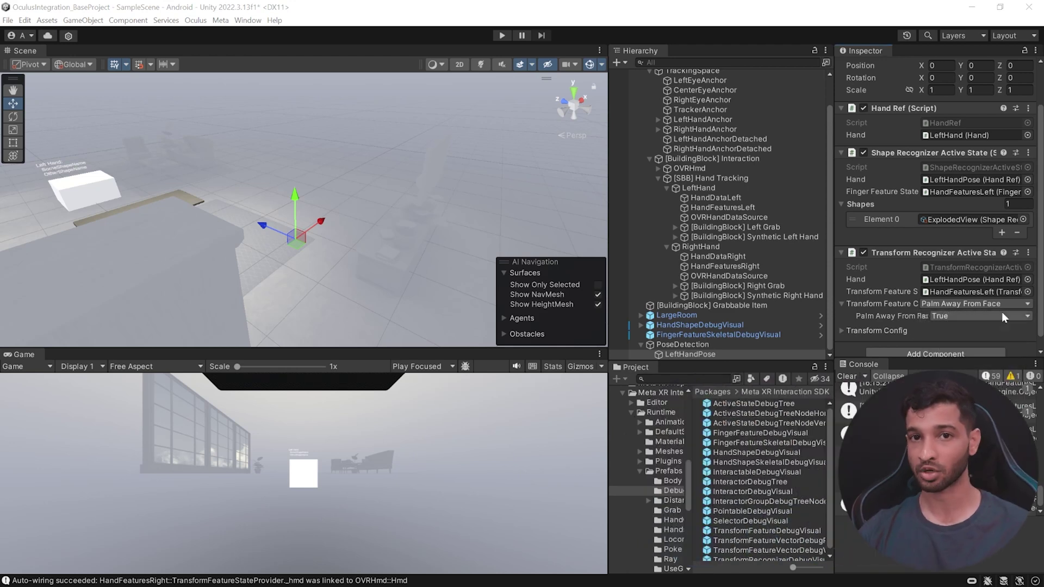
# Assign DefaultTransformFeatureStateThresholds as the feature thresholds in the transform recognizer's Transform Config
pyautogui.scroll(-1, 990, 315)
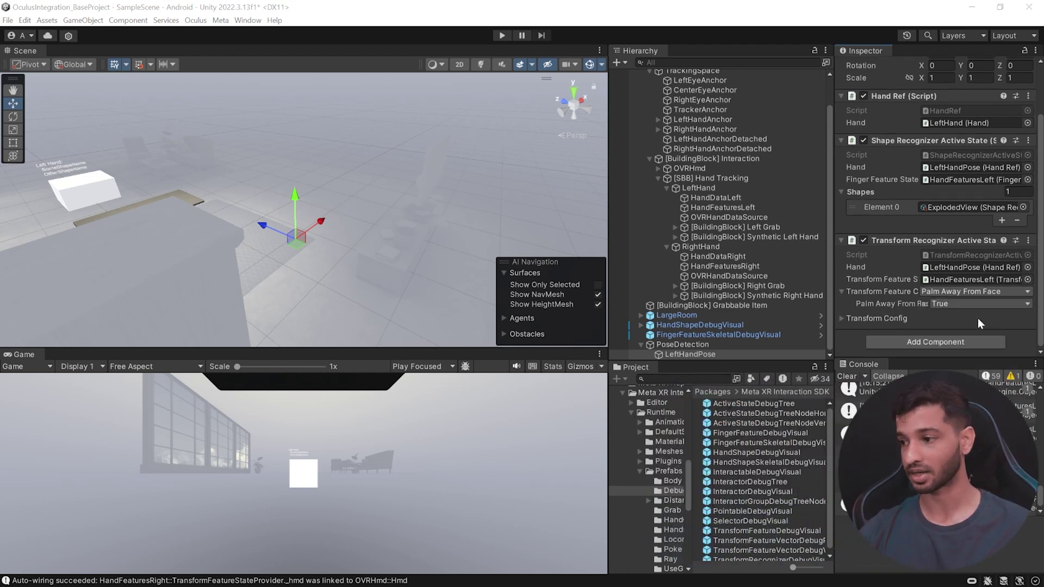
pyautogui.click(843, 319)
pyautogui.scroll(-3, 873, 293)
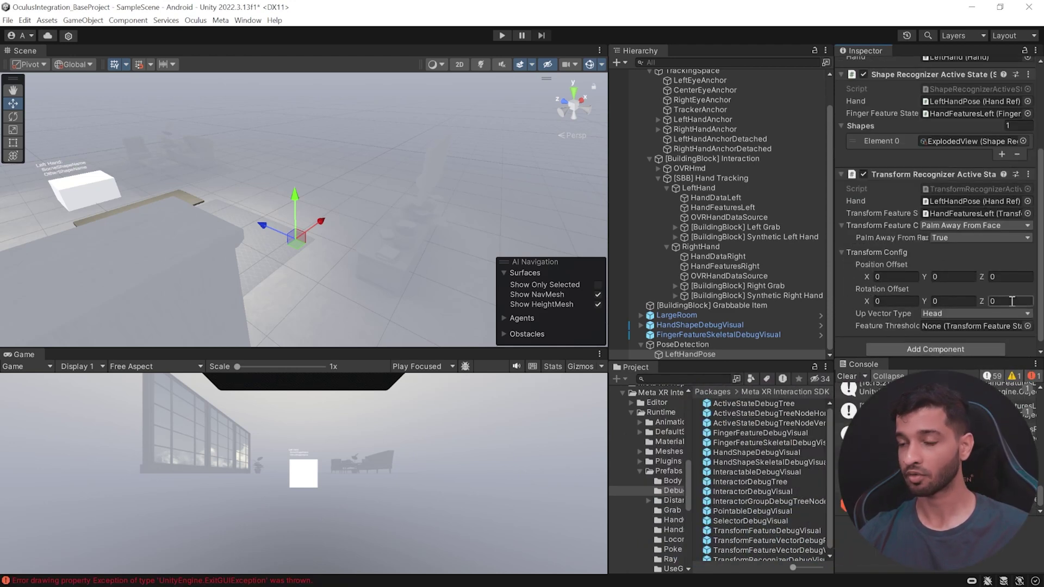
pyautogui.click(1028, 326)
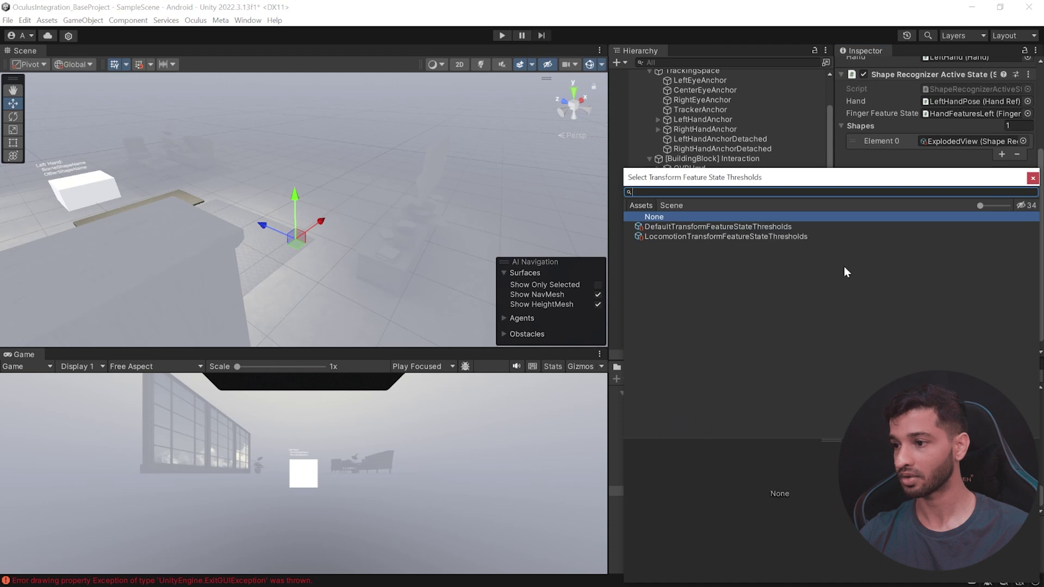
pyautogui.click(807, 226)
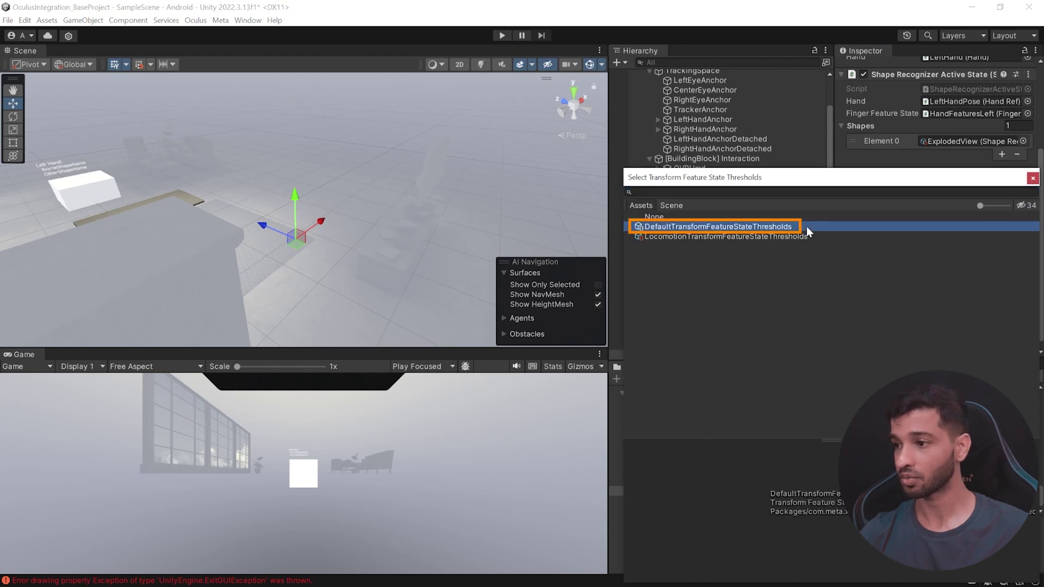
pyautogui.doubleClick(807, 226)
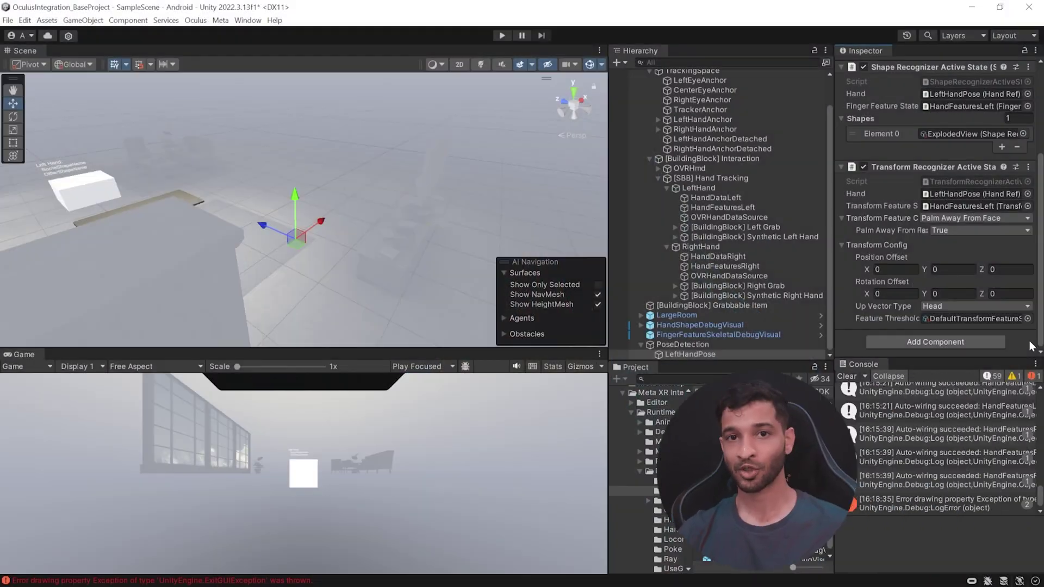
# Add an Active State Group component to LeftHandPose and create two entries in its Active States list
pyautogui.click(925, 342)
pyautogui.write('ac')
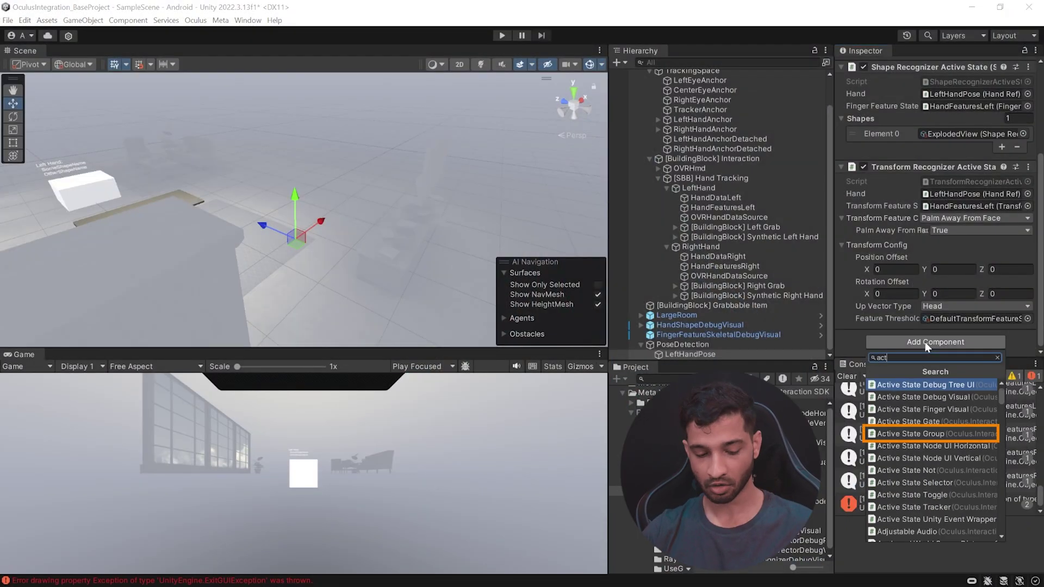
pyautogui.write('t')
pyautogui.click(928, 435)
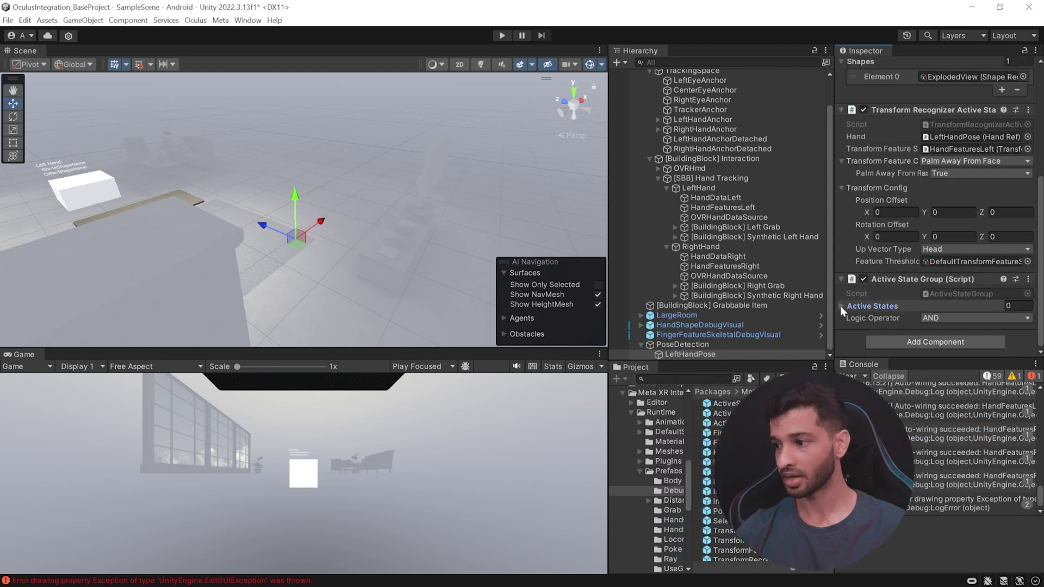
pyautogui.click(840, 306)
pyautogui.click(1001, 334)
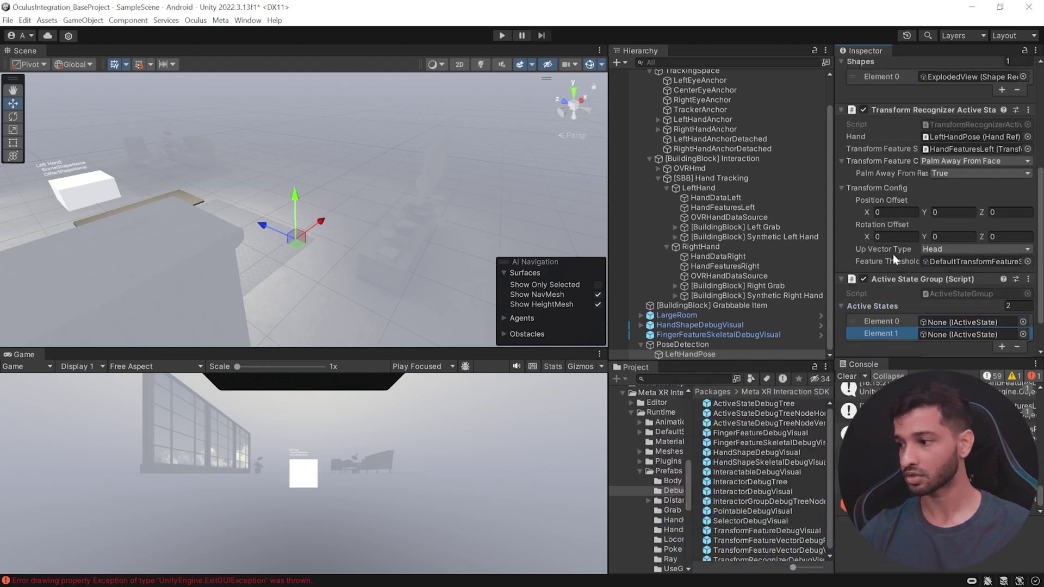
# Assign LeftHandPose's Shape Recognizer Active State to Element 0 and its Transform Recognizer Active State to Element 1 of the group
pyautogui.scroll(4, 890, 163)
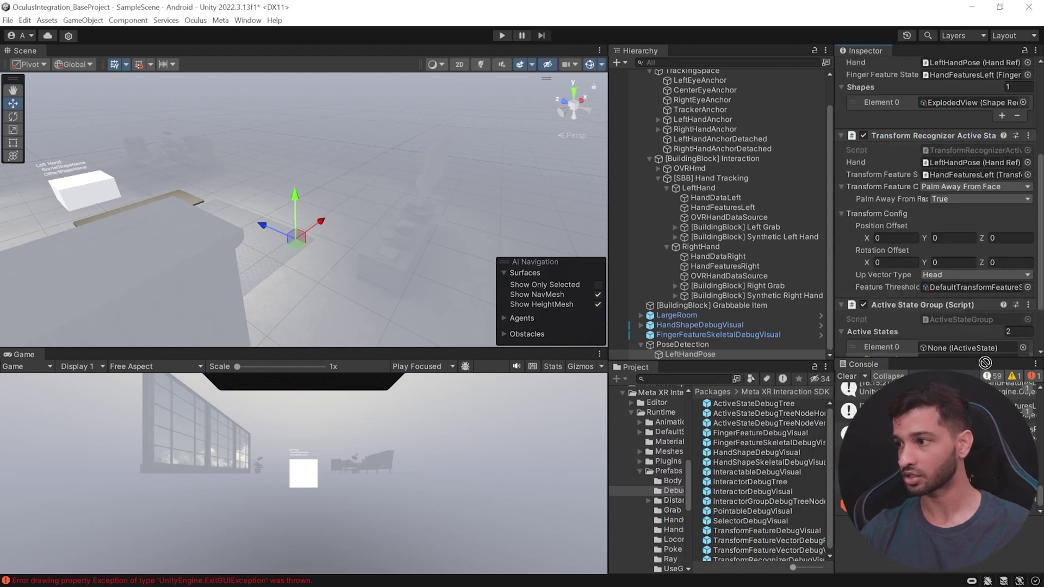
pyautogui.scroll(-3, 893, 108)
pyautogui.scroll(-3, 917, 122)
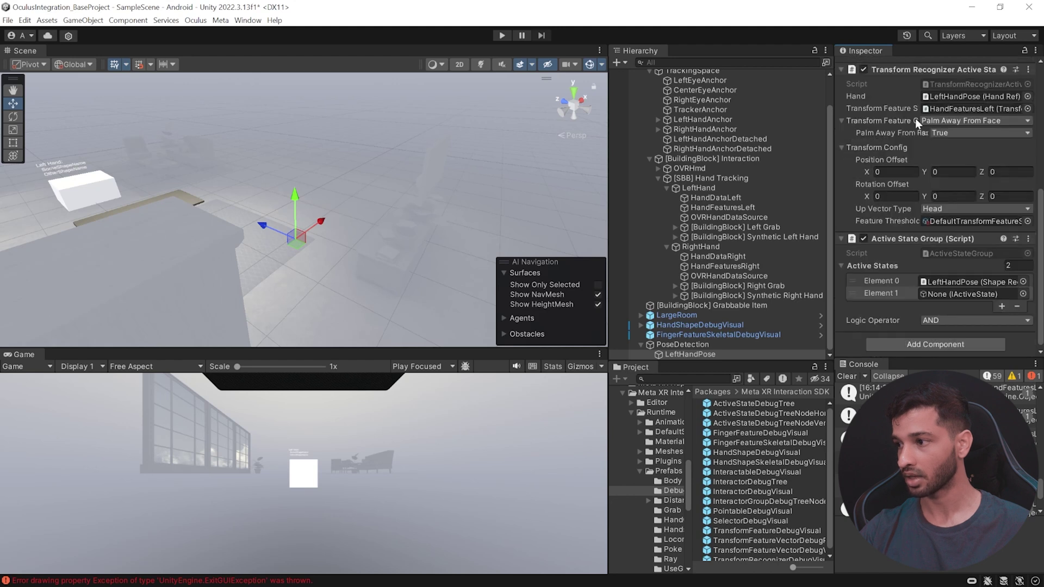
pyautogui.moveTo(936, 266); pyautogui.dragTo(946, 292)
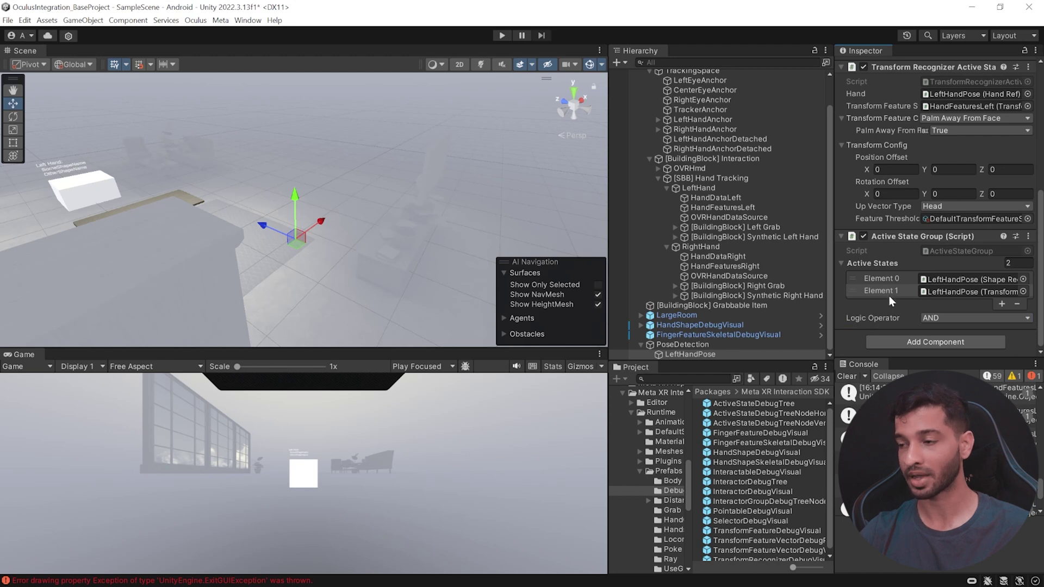
# Add an Active State Selector component to LeftHandPose and assign its Active State Group as the Active State
pyautogui.click(903, 343)
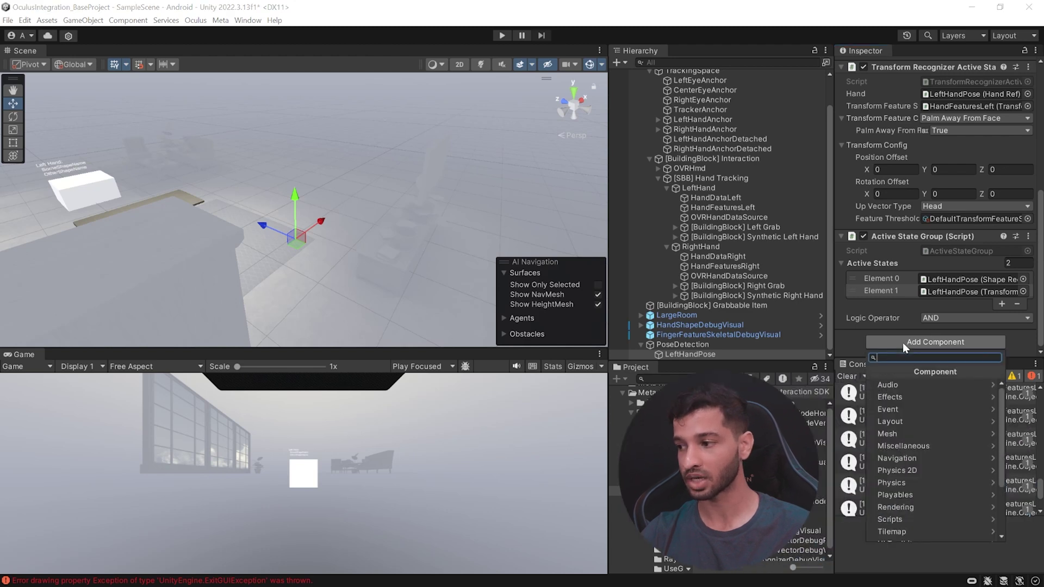
pyautogui.write('active')
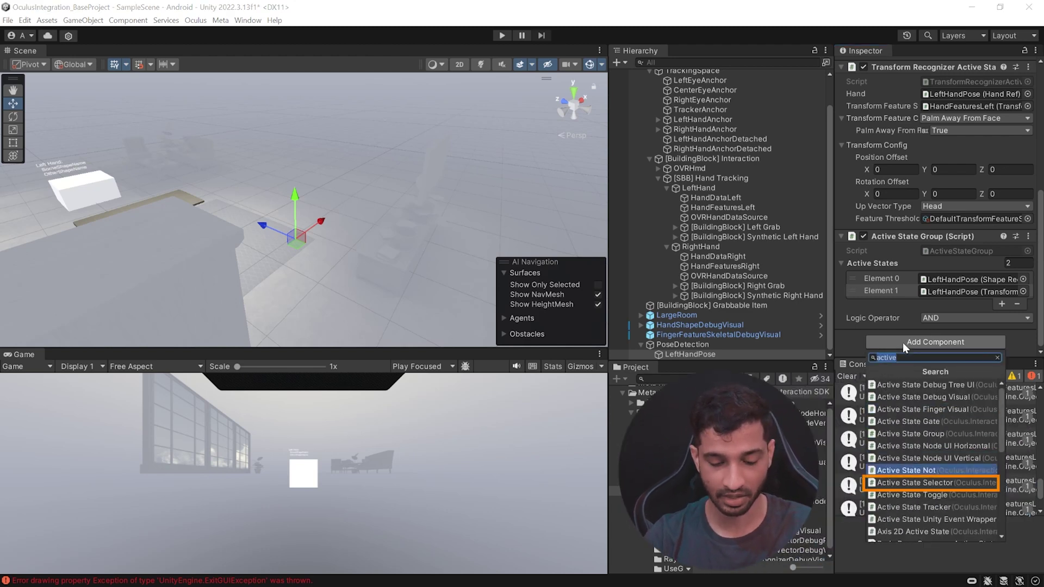
pyautogui.click(929, 482)
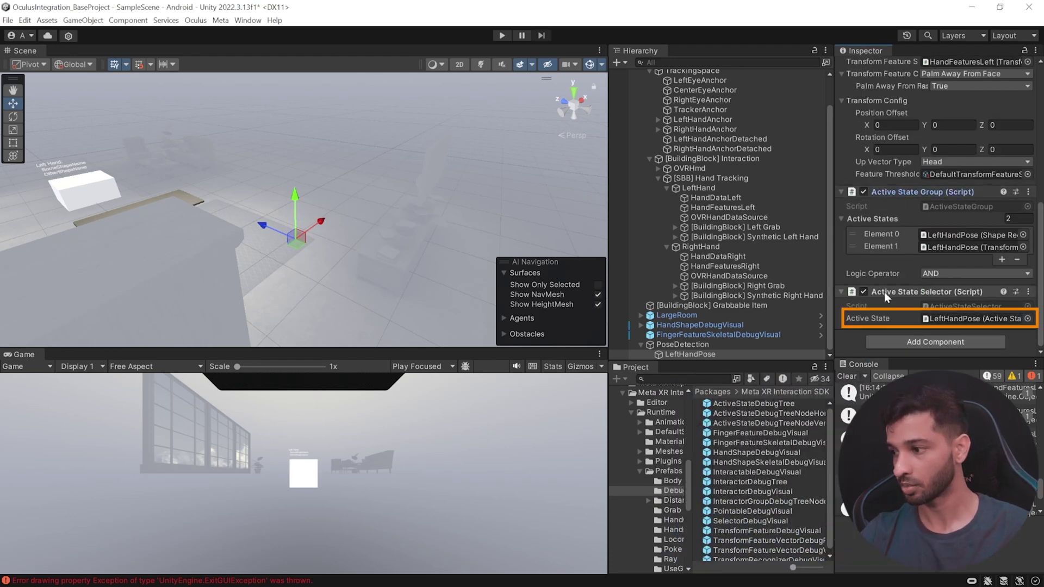
# Add a Selector Unity Event Wrapper component to LeftHandPose and assign the Active State Selector as its Selector
pyautogui.click(902, 340)
pyautogui.write('sele')
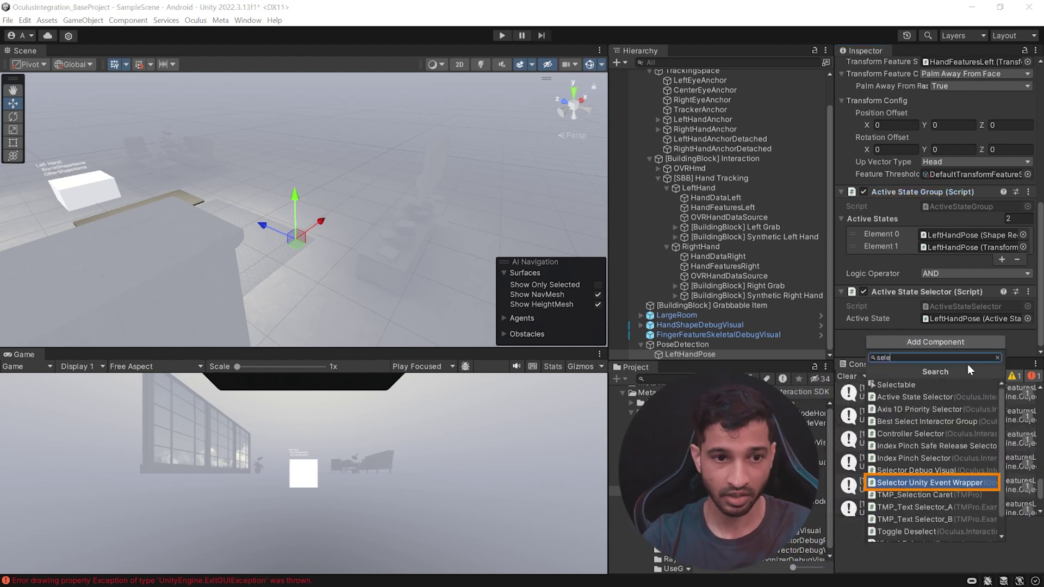
pyautogui.press('Return')
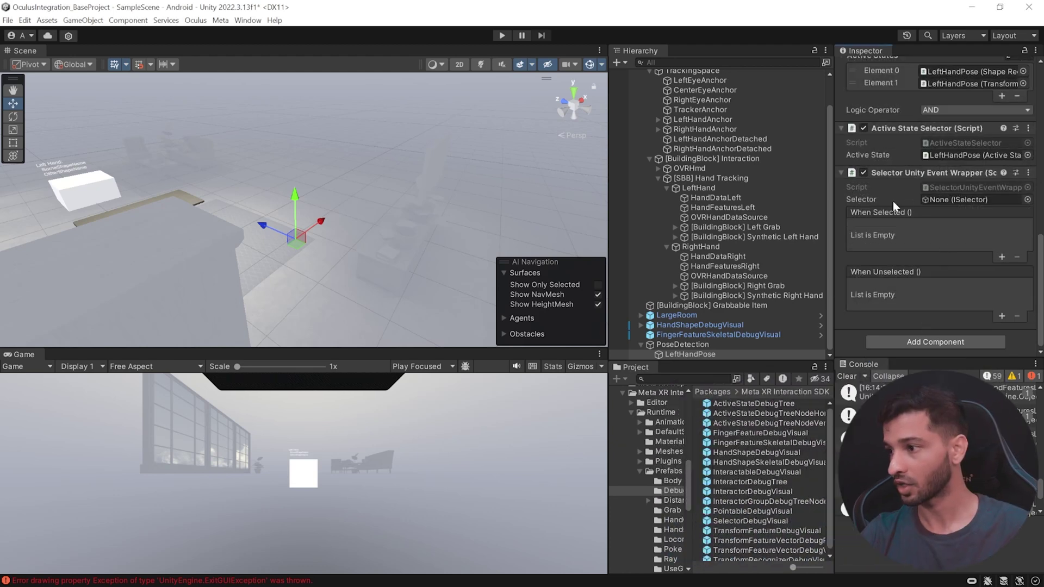
pyautogui.moveTo(895, 129); pyautogui.dragTo(957, 202)
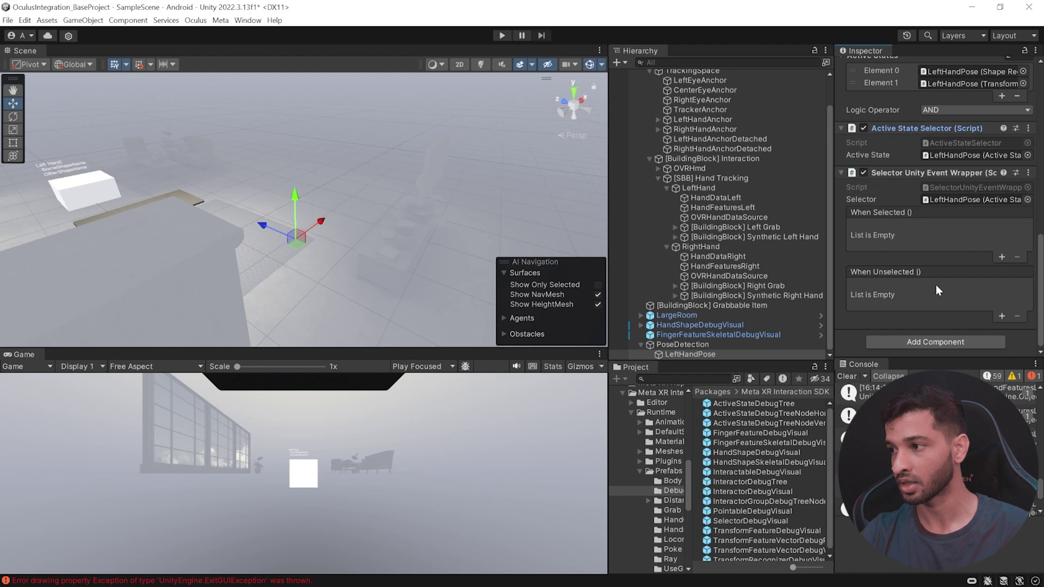
pyautogui.scroll(2, 935, 285)
pyautogui.scroll(-2, 932, 168)
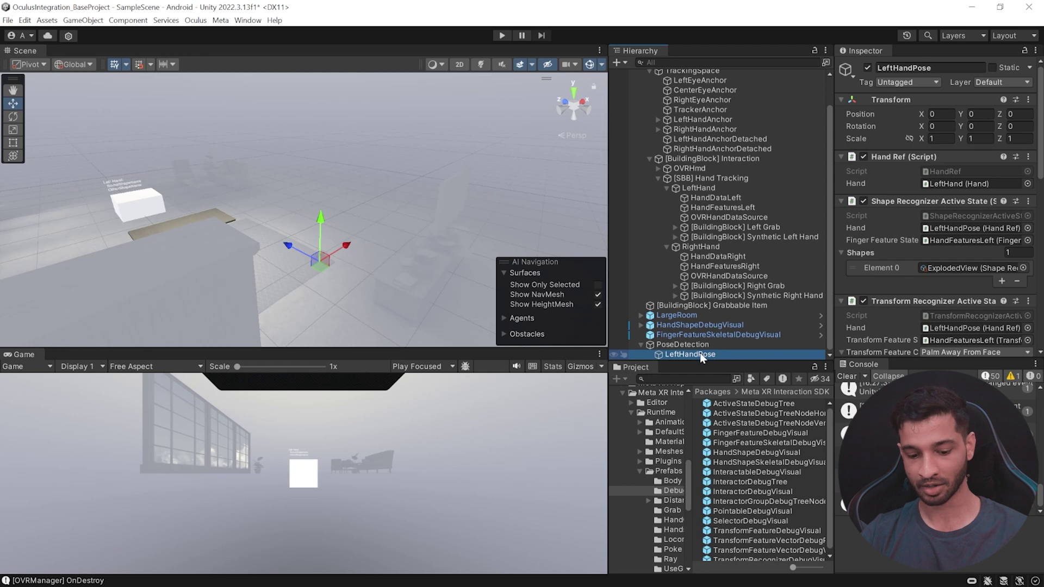
# Duplicate LeftHandPose and rename the copy RightHandPose
pyautogui.hotkey('ctrl', 'd')
pyautogui.press('F2')
pyautogui.write('RightHan')
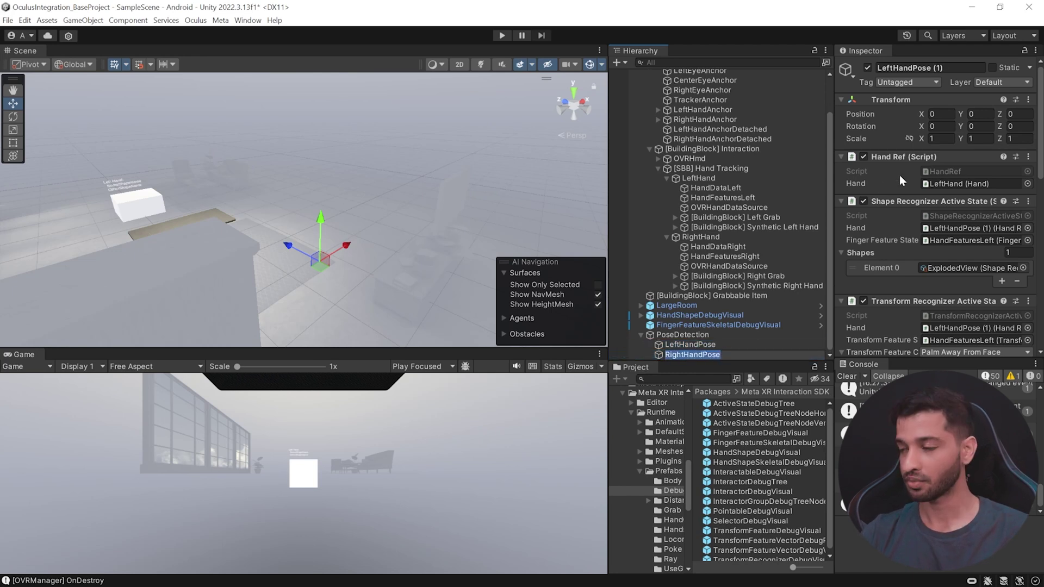
pyautogui.write('dPose')
pyautogui.press('Return')
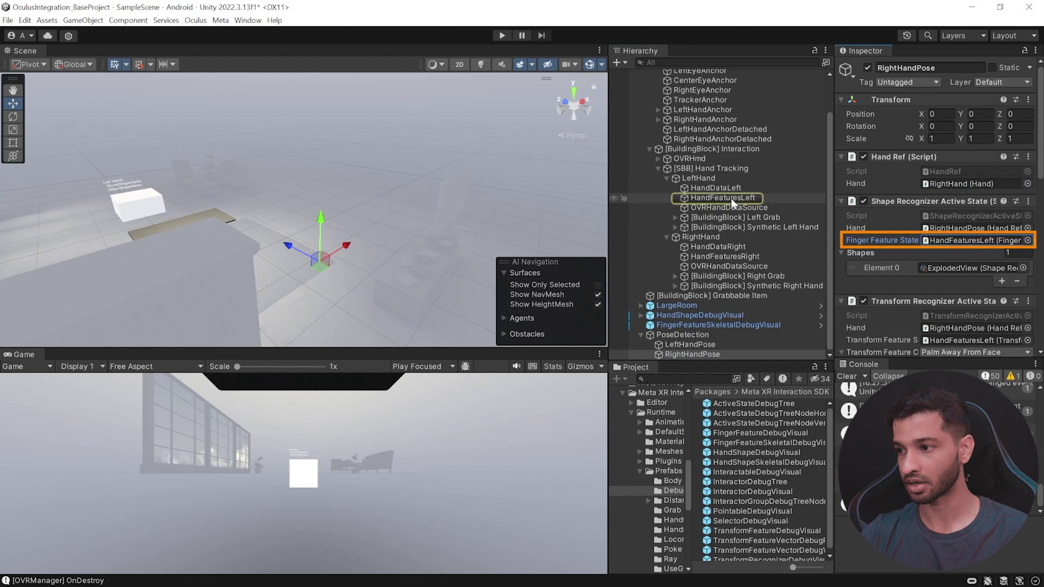
# Point RightHandPose's Hand Ref at RightHand and its finger and transform feature state providers at HandFeaturesRight
pyautogui.moveTo(745, 204); pyautogui.dragTo(975, 280)
pyautogui.scroll(-2, 954, 240)
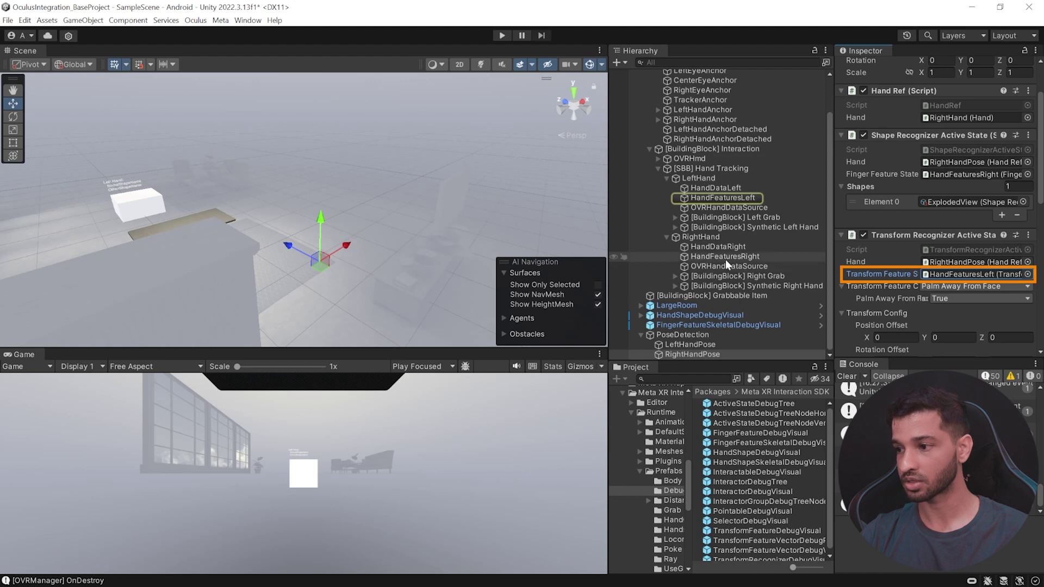
pyautogui.click(934, 275)
pyautogui.moveTo(972, 279); pyautogui.dragTo(972, 279)
pyautogui.scroll(-3, 973, 279)
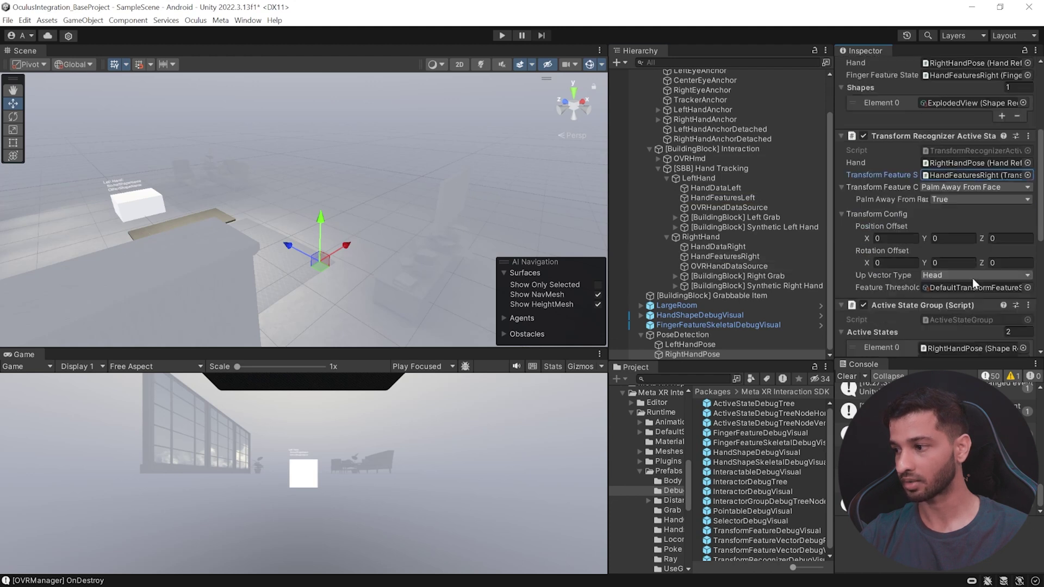
pyautogui.scroll(3, 973, 279)
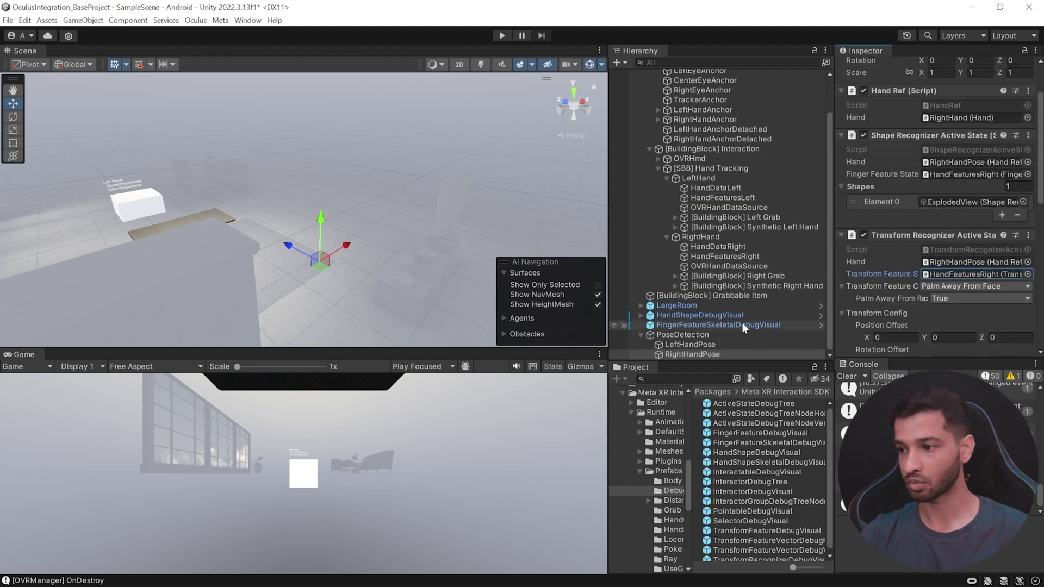
# Raise the [BuildingBlock] Grabbable Item cube above the table in the scene
pyautogui.click(723, 296)
pyautogui.moveTo(204, 235); pyautogui.dragTo(184, 175)
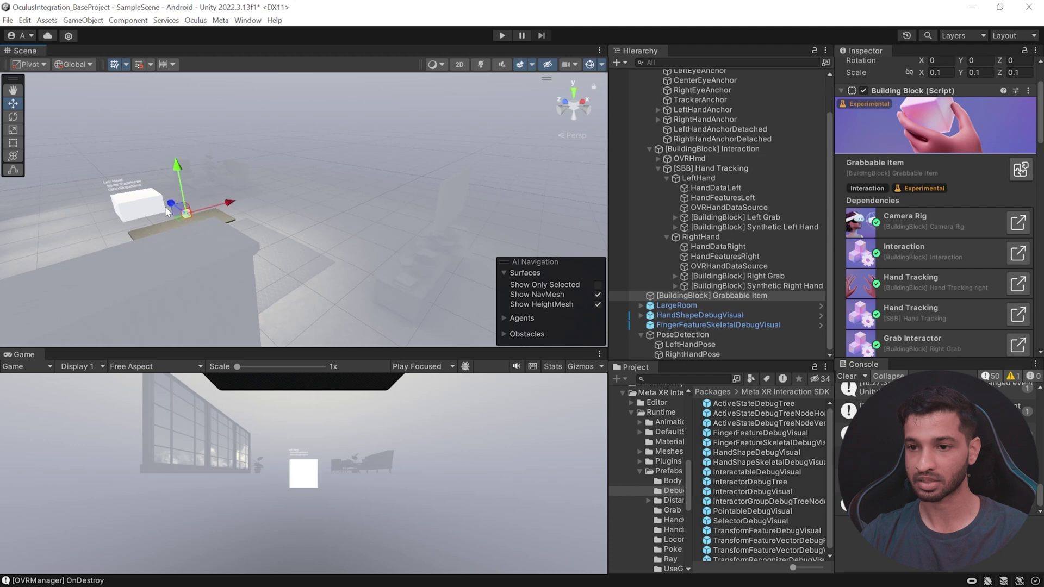
# Add a When Selected event to LeftHandPose that targets the Grabbable Item and sets HandGrabInteractable enabled to false
pyautogui.click(690, 344)
pyautogui.scroll(-5, 917, 253)
pyautogui.scroll(-2, 917, 253)
pyautogui.click(1002, 258)
pyautogui.moveTo(701, 296); pyautogui.dragTo(881, 250)
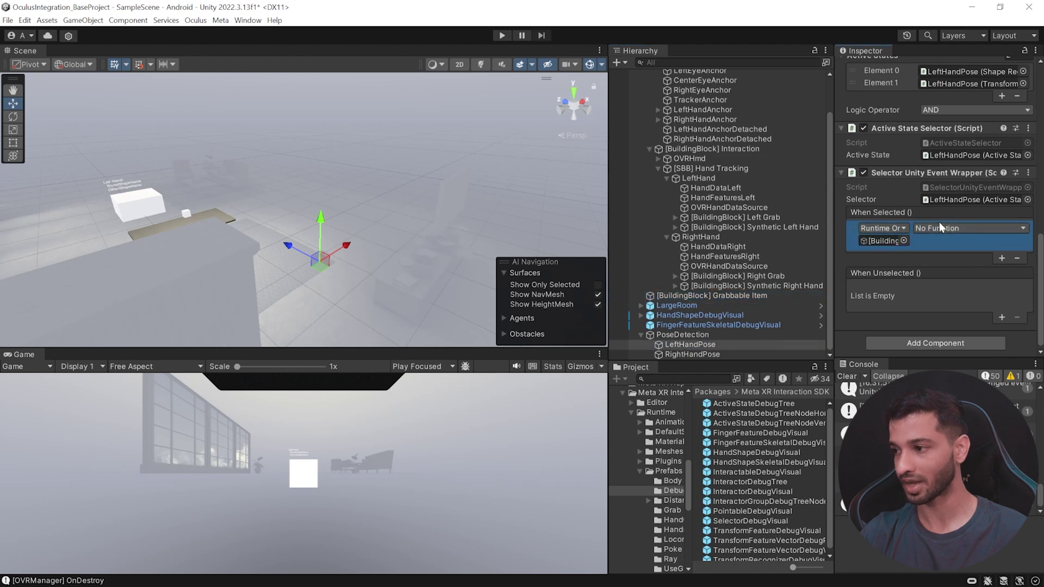
pyautogui.click(942, 227)
pyautogui.moveTo(965, 358)
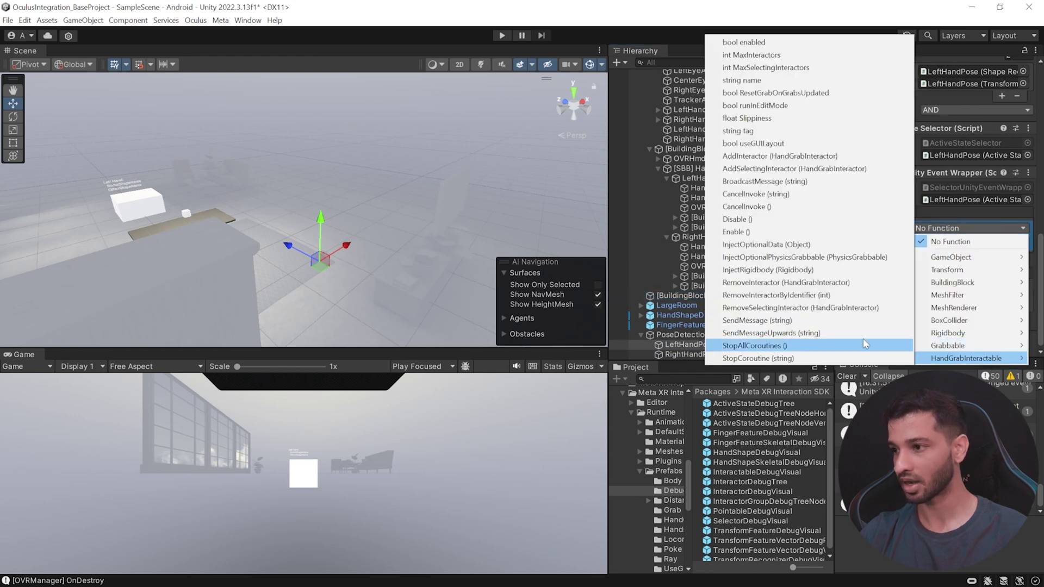
pyautogui.click(750, 42)
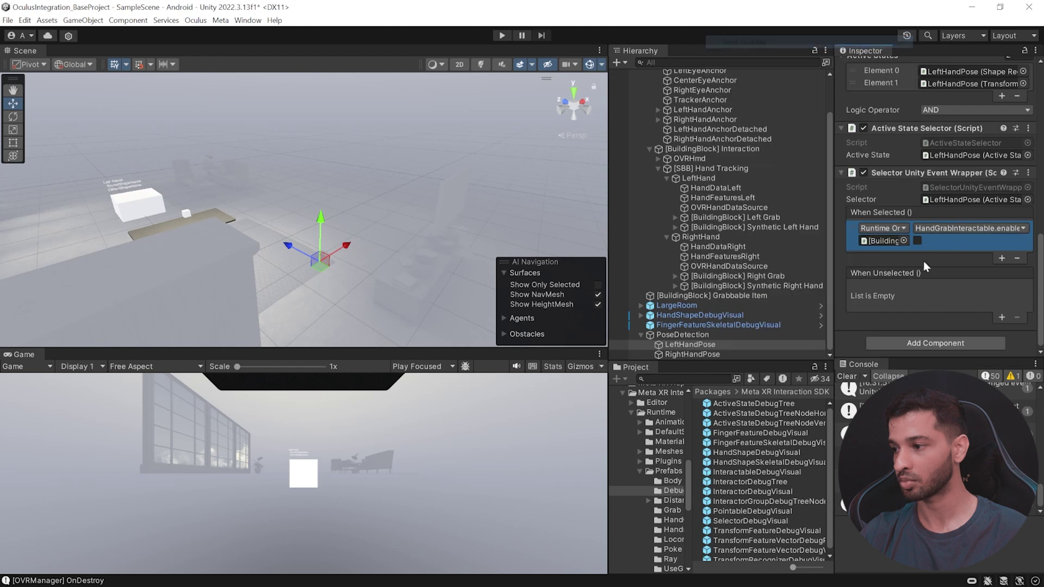
# Add the same When Selected event to RightHandPose, disabling the Grabbable Item's HandGrabInteractable
pyautogui.click(726, 356)
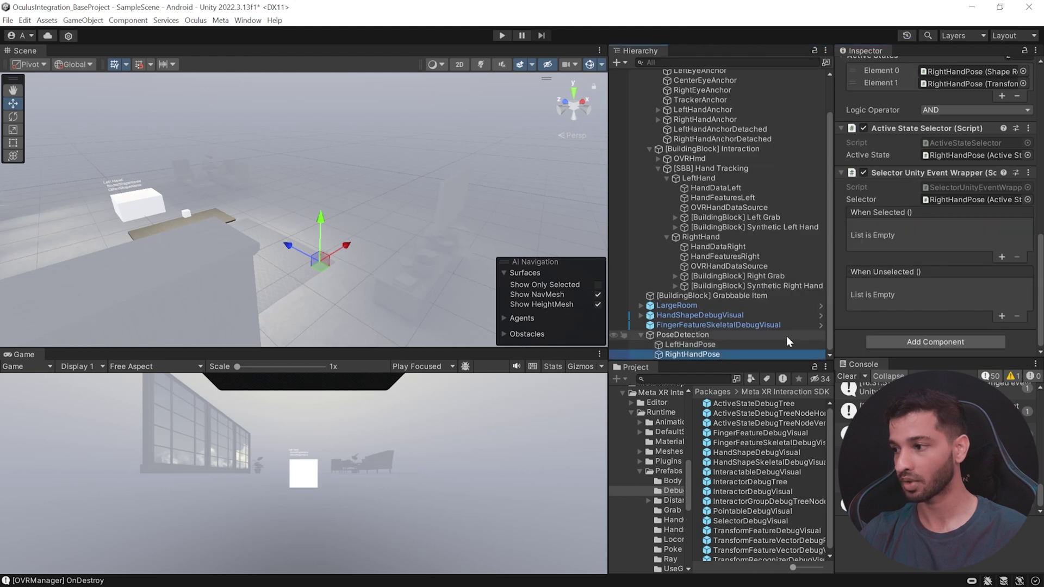
pyautogui.click(1002, 257)
pyautogui.moveTo(711, 295); pyautogui.dragTo(878, 241)
pyautogui.click(970, 228)
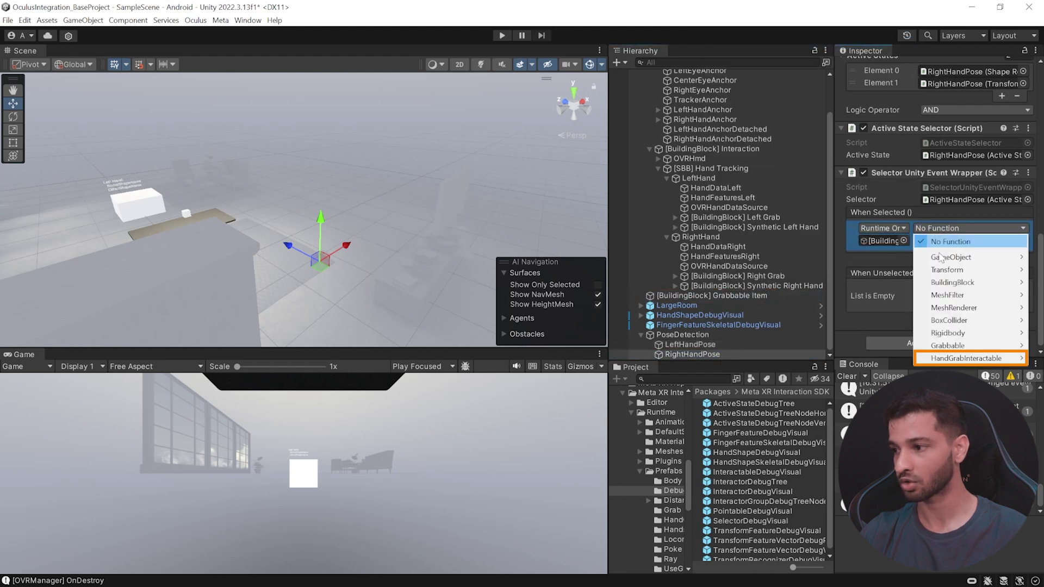
pyautogui.moveTo(966, 359)
pyautogui.click(744, 41)
# Run the scene in play mode to test the ExplodedView pose detection
pyautogui.click(502, 36)
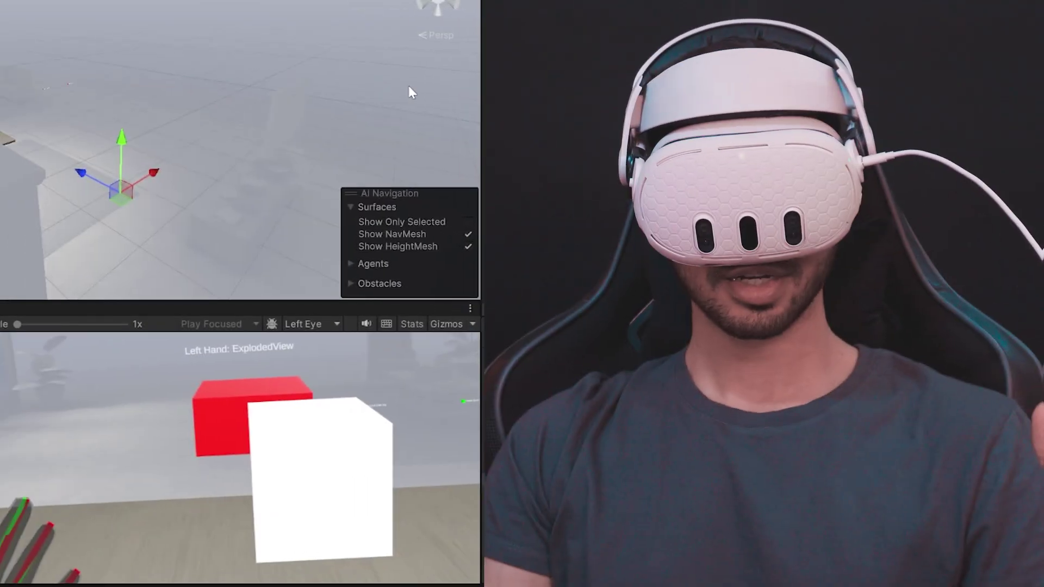